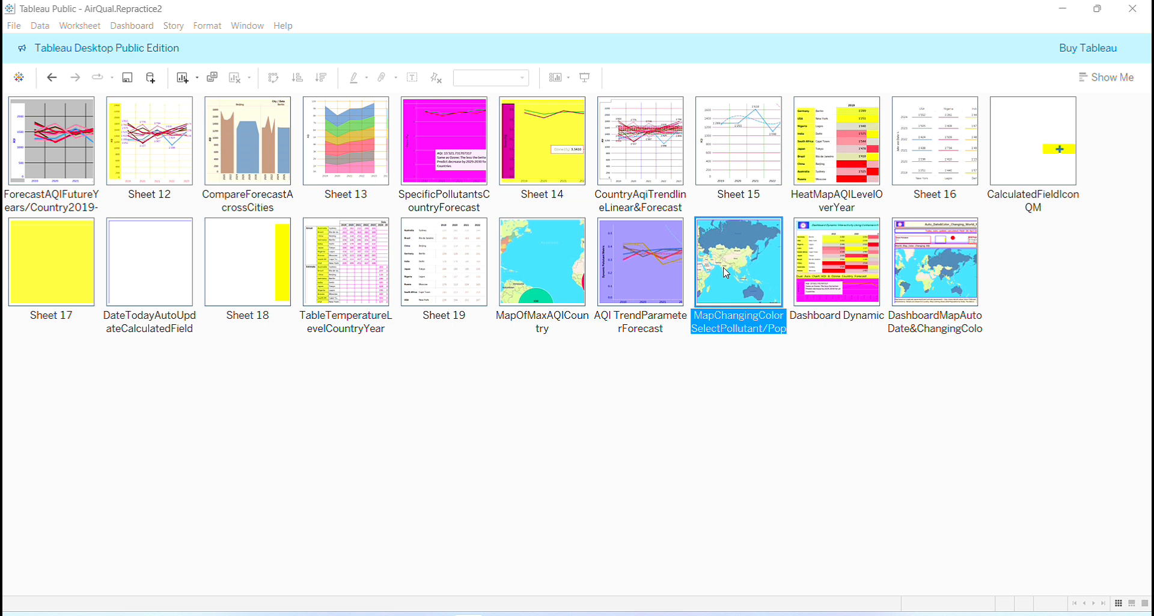
- Open the MapChangingColorSelectPollutant worksheet and examine its world map up close
{"action": "left_click", "coordinate": [724, 268]}
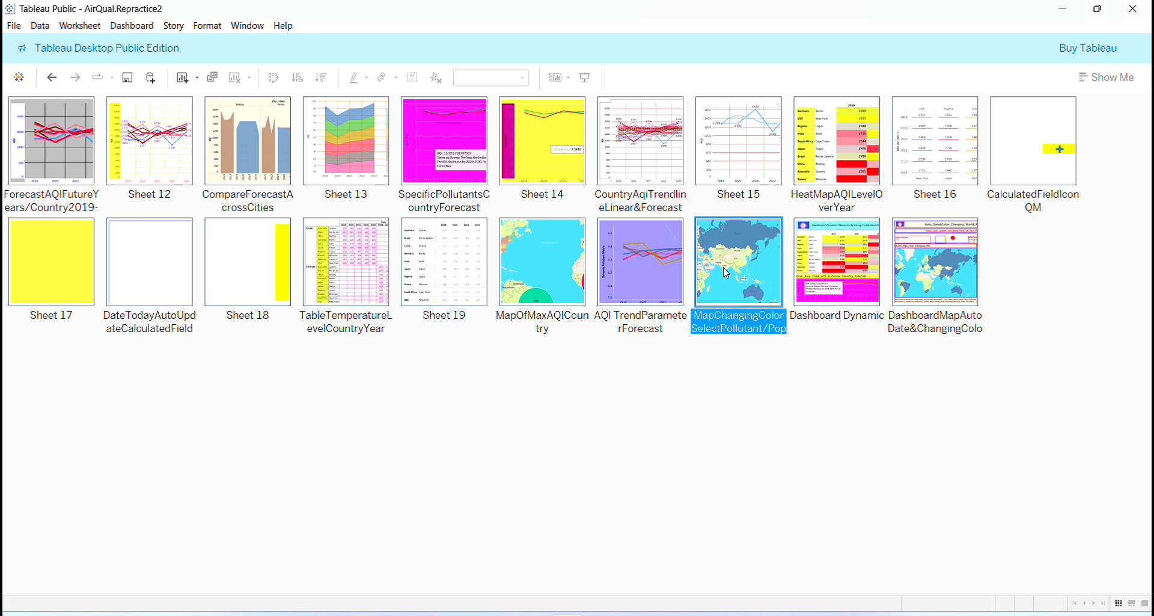
{"action": "double_click", "coordinate": [739, 261]}
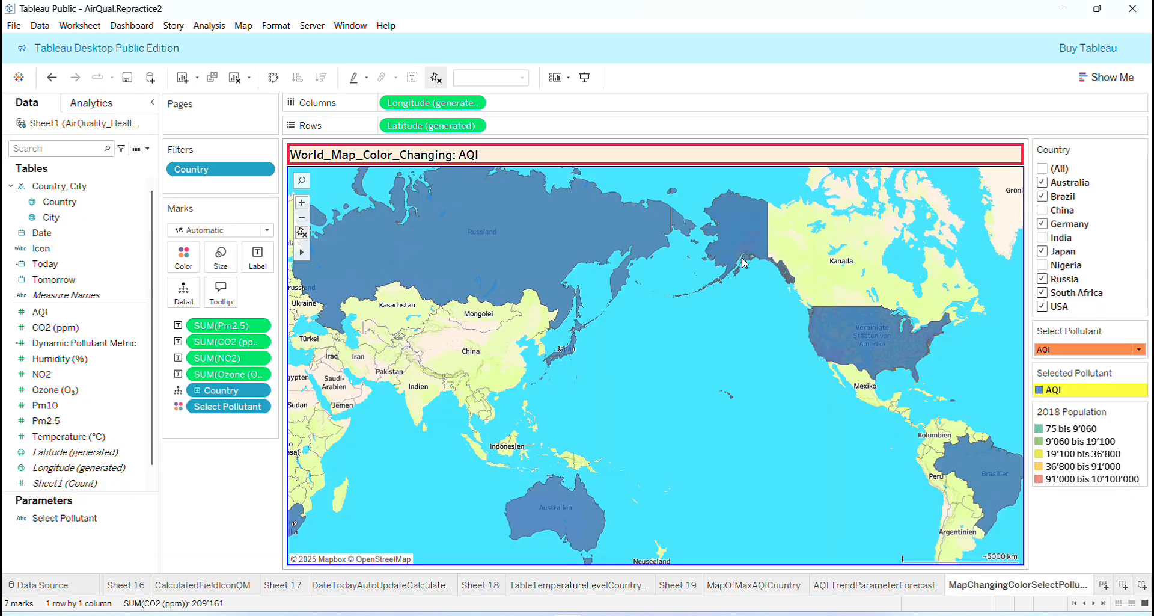
{"action": "scroll", "coordinate": [523, 325], "scroll_direction": "up", "scroll_amount": 5}
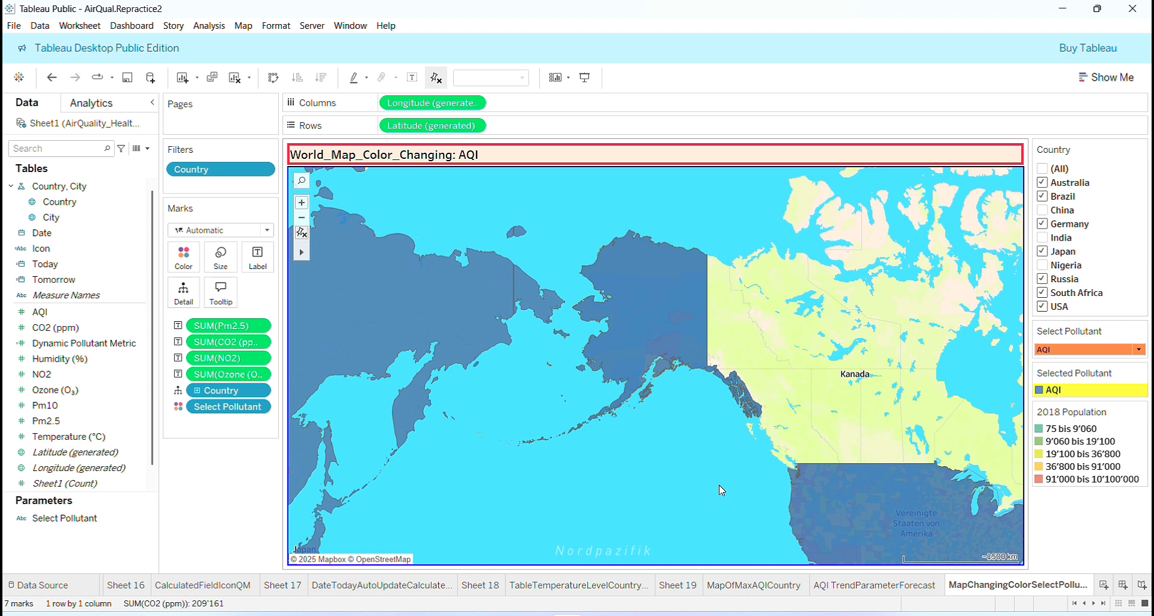
- Show the sheets as a filmstrip and look through the TableTemperatureLevelCountryYear, Sheet 19 and MapOfMaxAQICountry worksheets
{"action": "left_click", "coordinate": [1132, 603]}
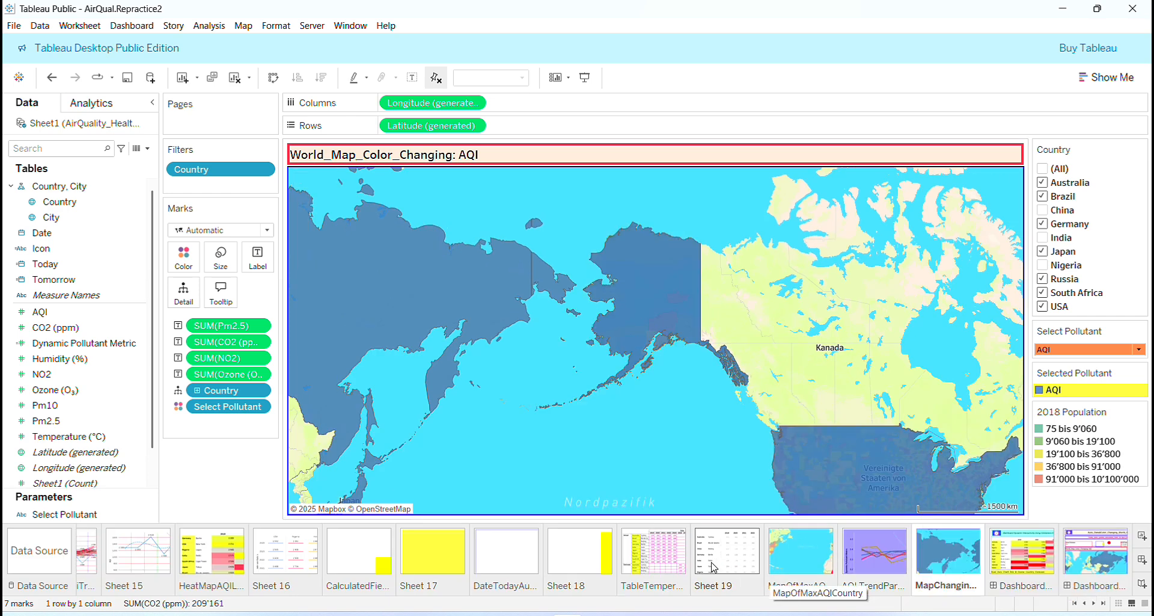
{"action": "left_click", "coordinate": [668, 563]}
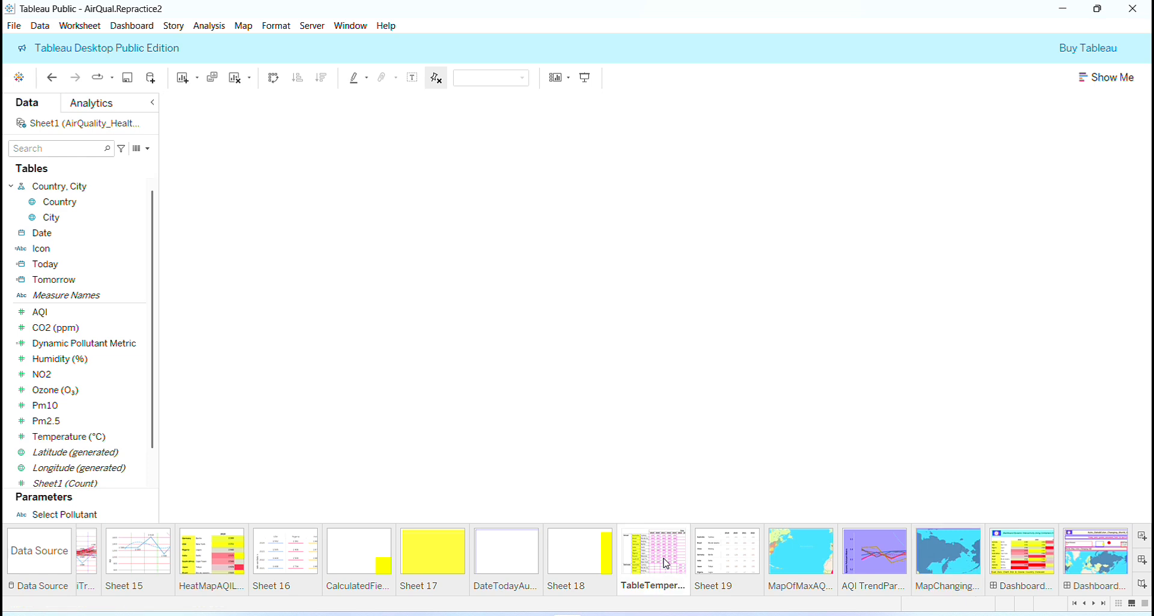
{"action": "left_click", "coordinate": [732, 548]}
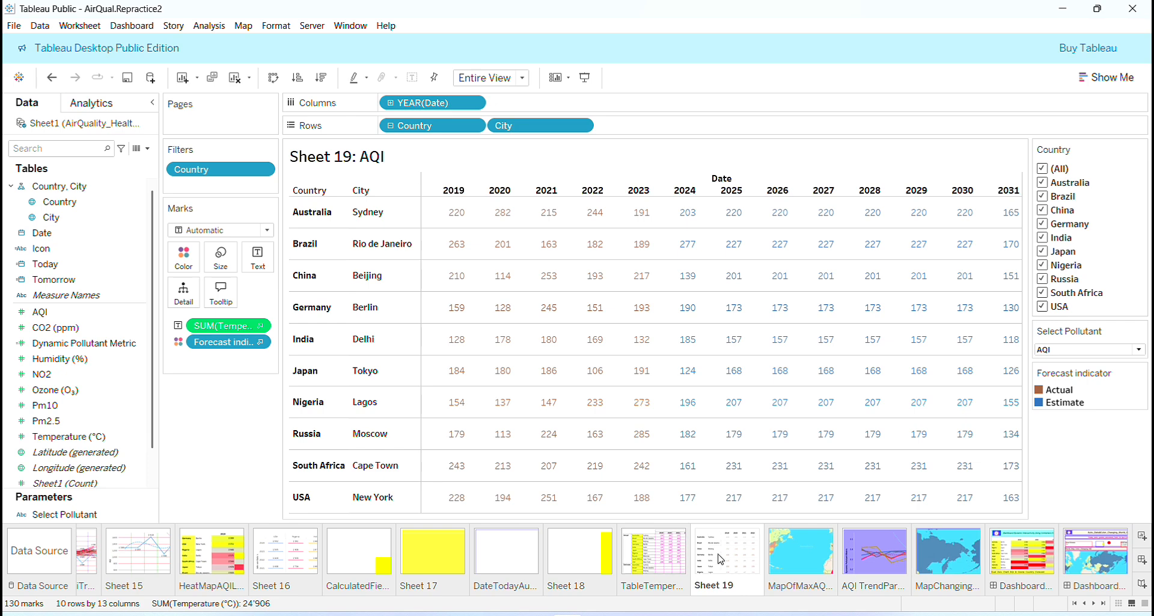
{"action": "left_click", "coordinate": [796, 565]}
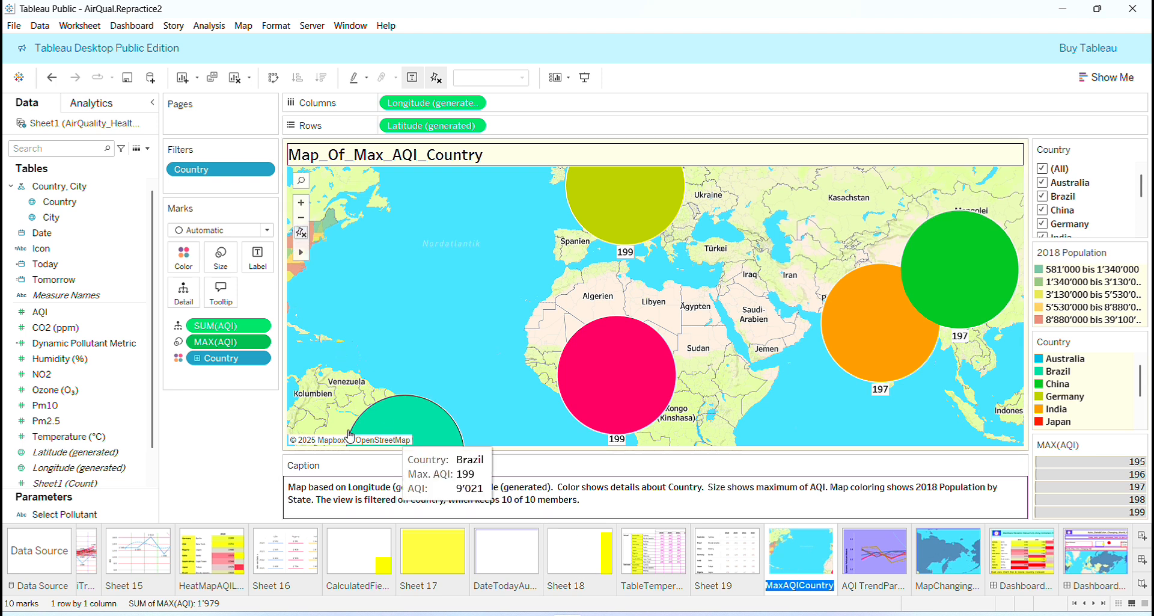
- Examine the country marks on the maximum AQI map and the options of the MAX(AQI) field
{"action": "mouse_move", "coordinate": [586, 358]}
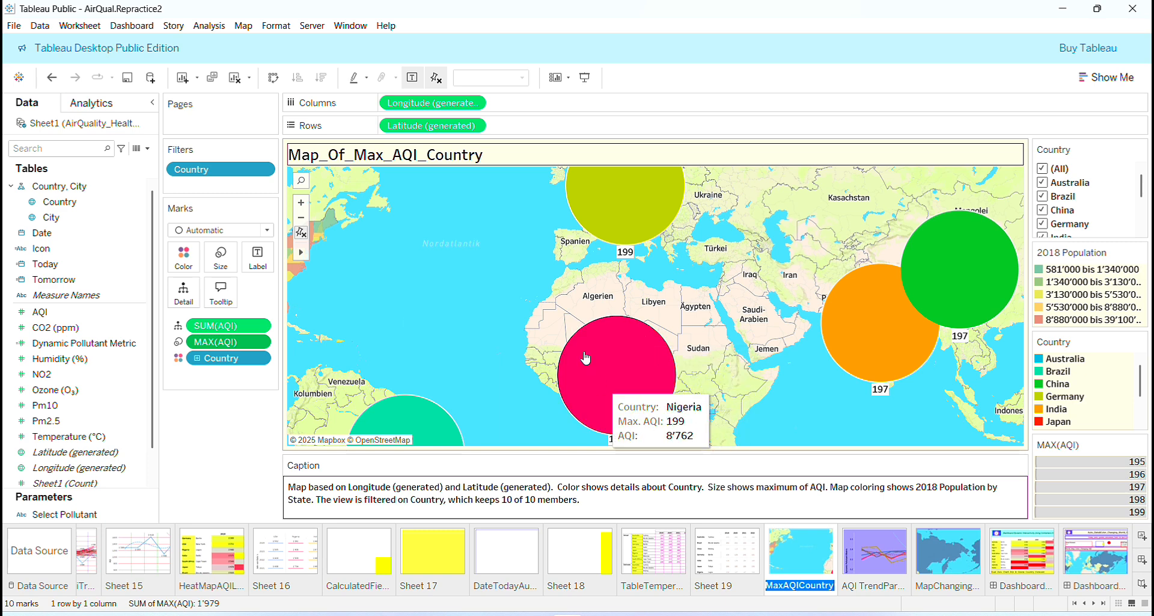
{"action": "left_click", "coordinate": [258, 342]}
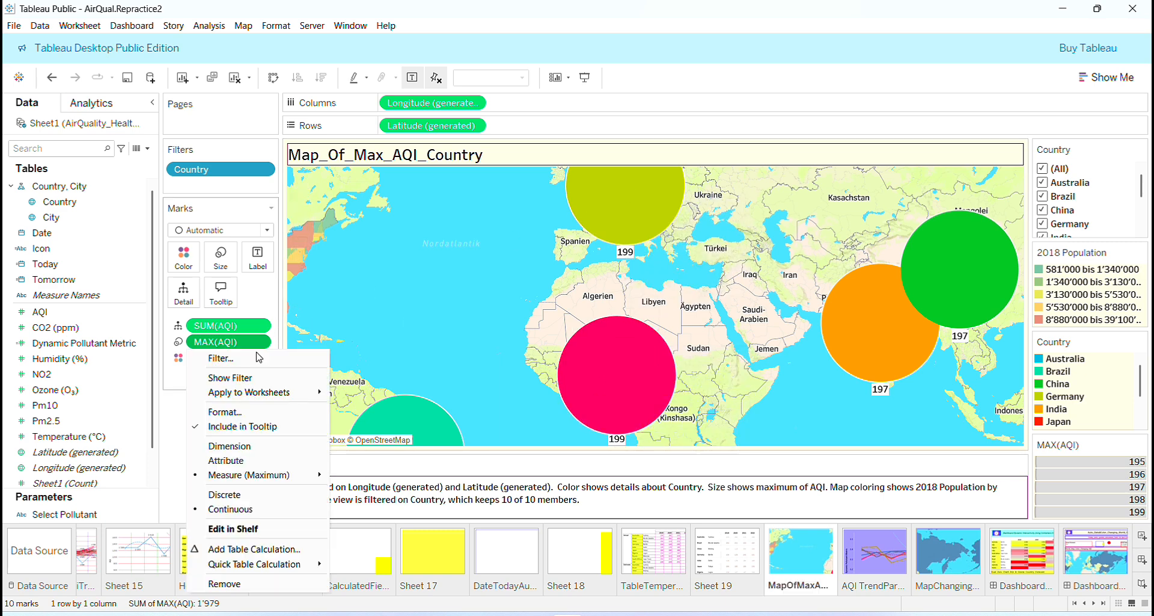
{"action": "mouse_move", "coordinate": [315, 475]}
{"action": "left_click", "coordinate": [740, 94]}
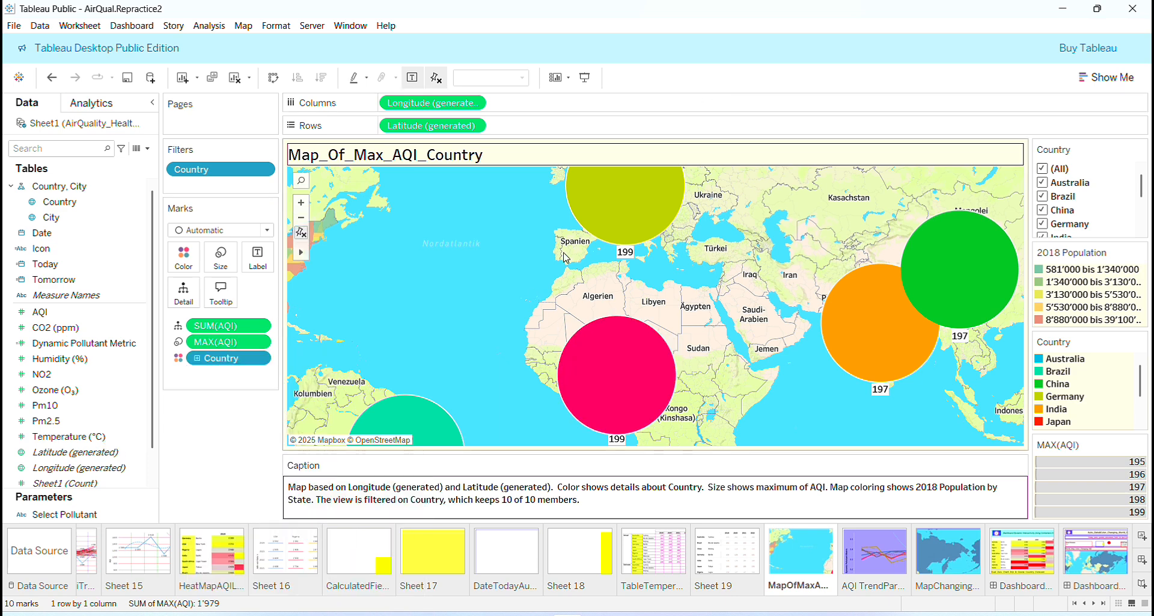
{"action": "mouse_move", "coordinate": [917, 263]}
- Review the AQI TrendParameterForecast, CountryAqiTrendlineLinear&Forecast and Sheet 15 worksheets
{"action": "left_click", "coordinate": [876, 565]}
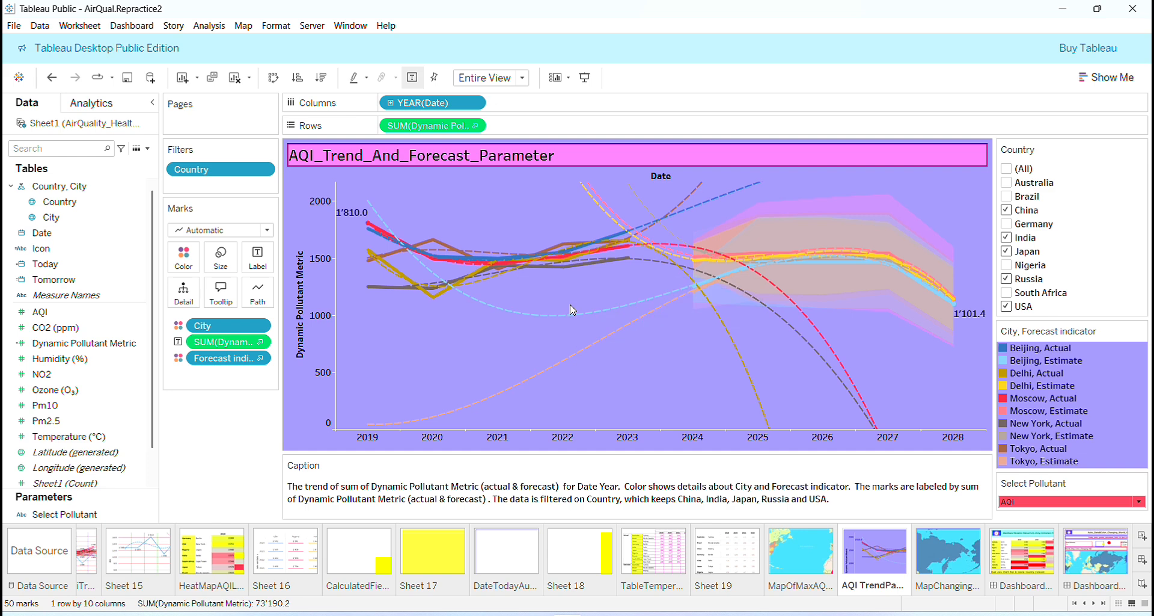
{"action": "mouse_move", "coordinate": [580, 317]}
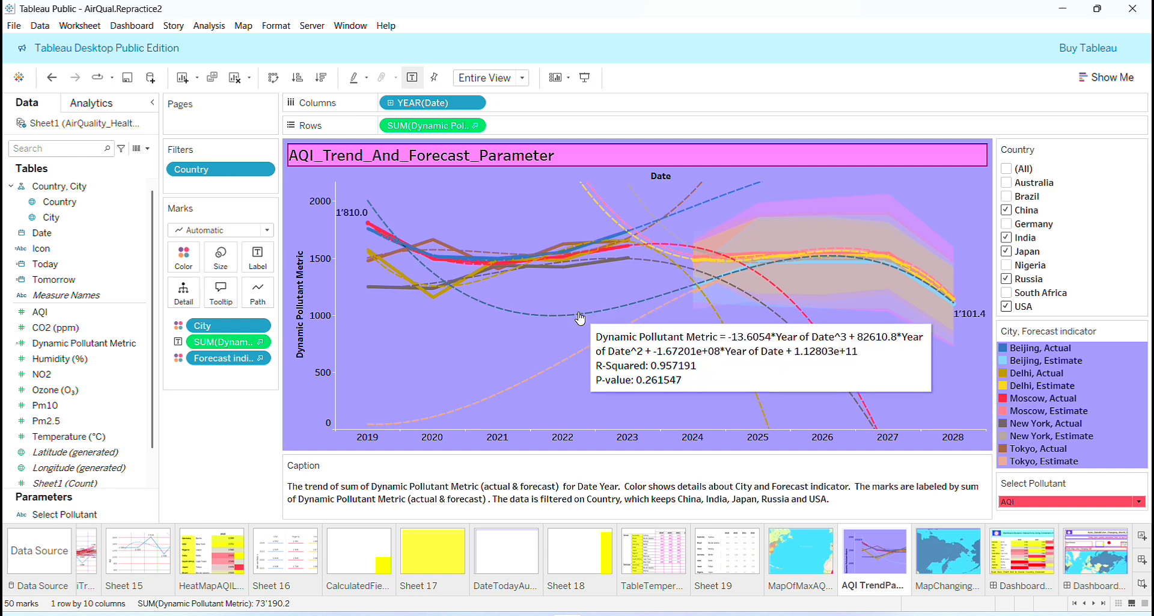
{"action": "left_click", "coordinate": [1119, 604]}
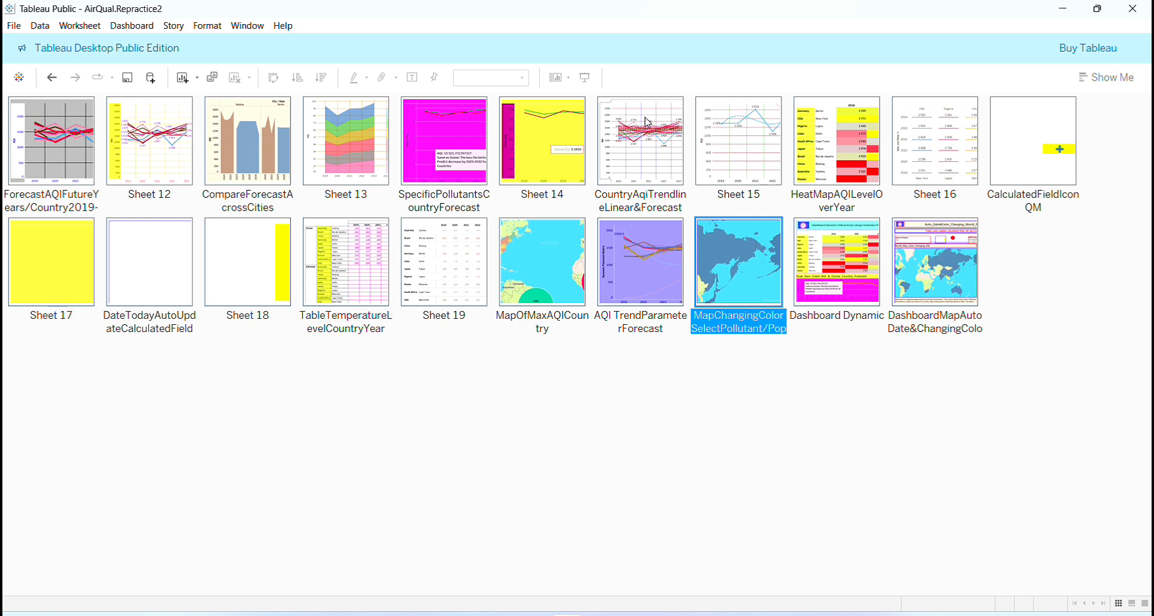
{"action": "left_click", "coordinate": [648, 146]}
{"action": "double_click", "coordinate": [648, 146]}
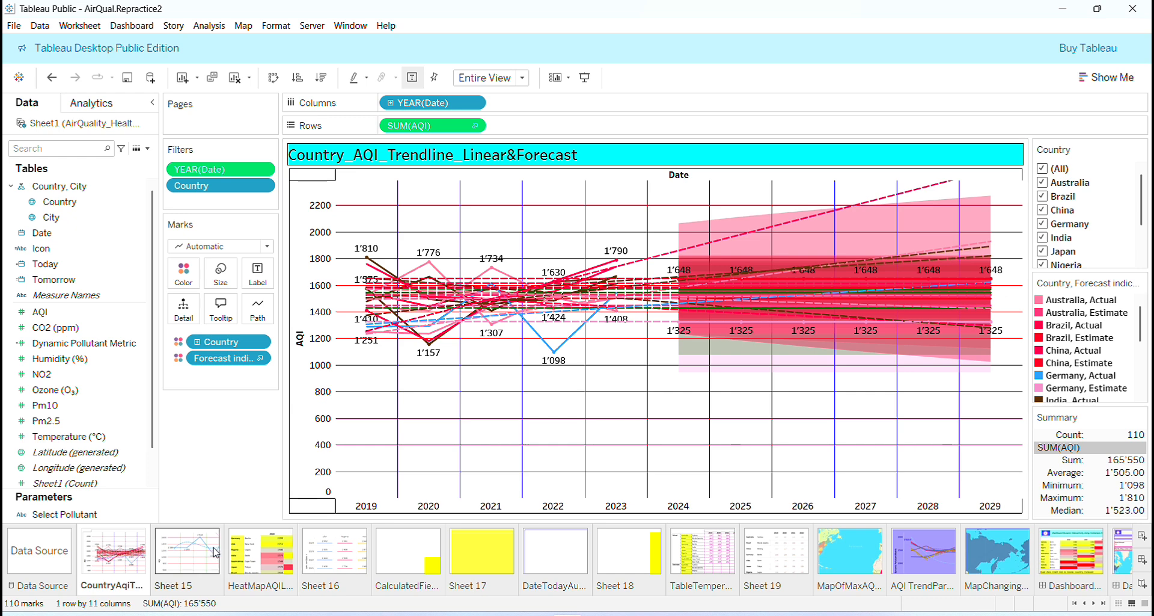
{"action": "left_click", "coordinate": [190, 562]}
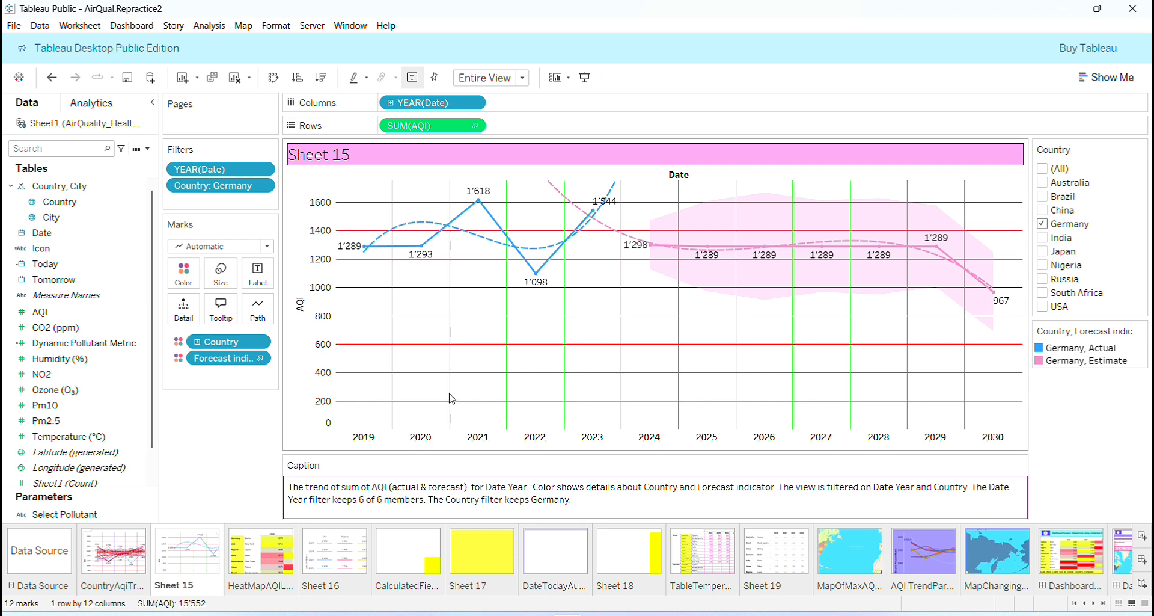
- Read the sheet description of Sheet 15, including its trend lines model, and close it
{"action": "left_click", "coordinate": [70, 30]}
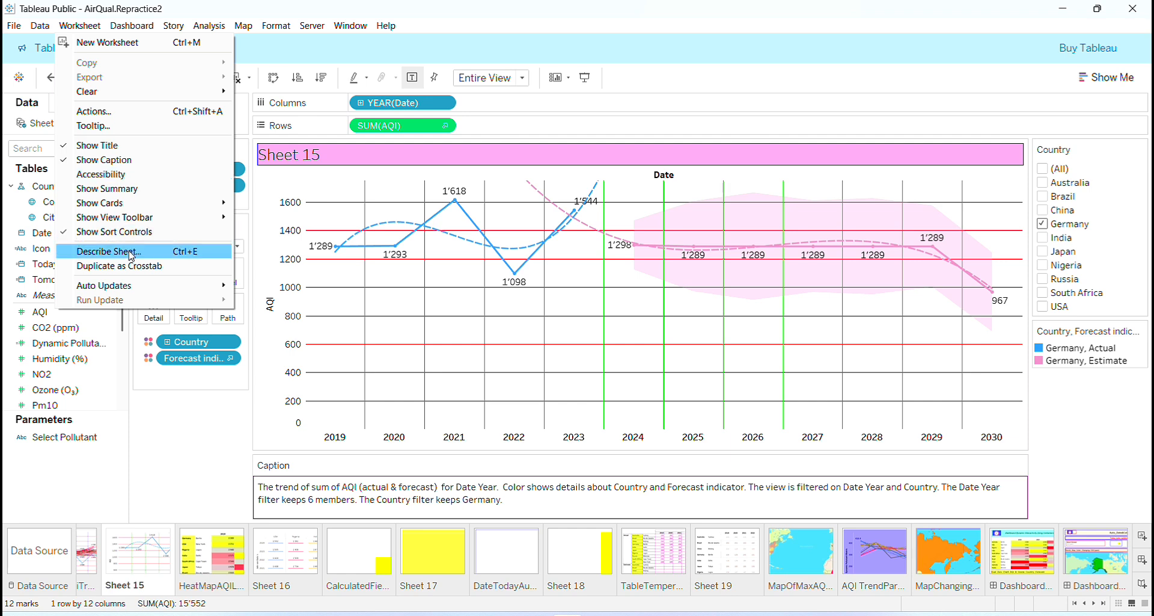
{"action": "left_click", "coordinate": [132, 251]}
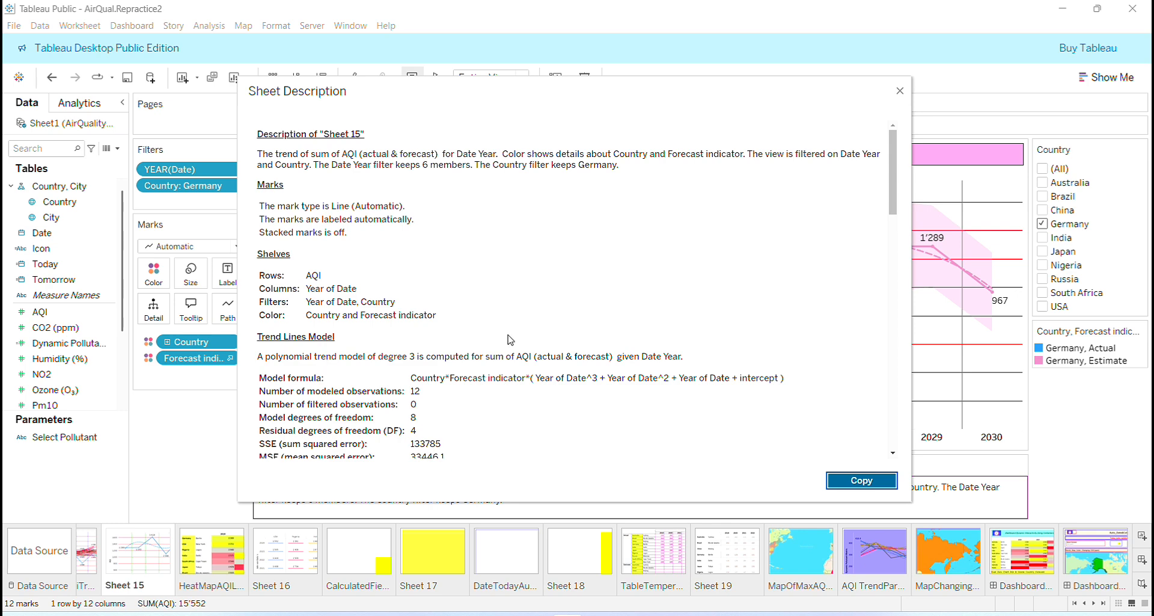
{"action": "left_click", "coordinate": [900, 91]}
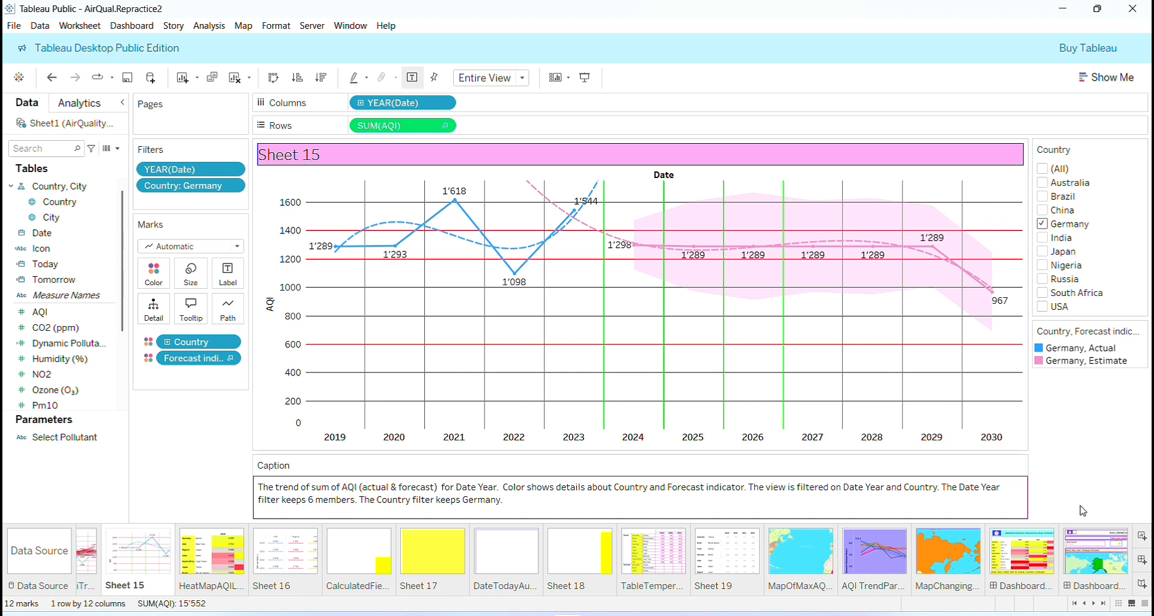
- Create a new worksheet and move it directly after the MapChangingColorSelectPollutant worksheet, ahead of the dashboards
{"action": "left_click", "coordinate": [948, 557]}
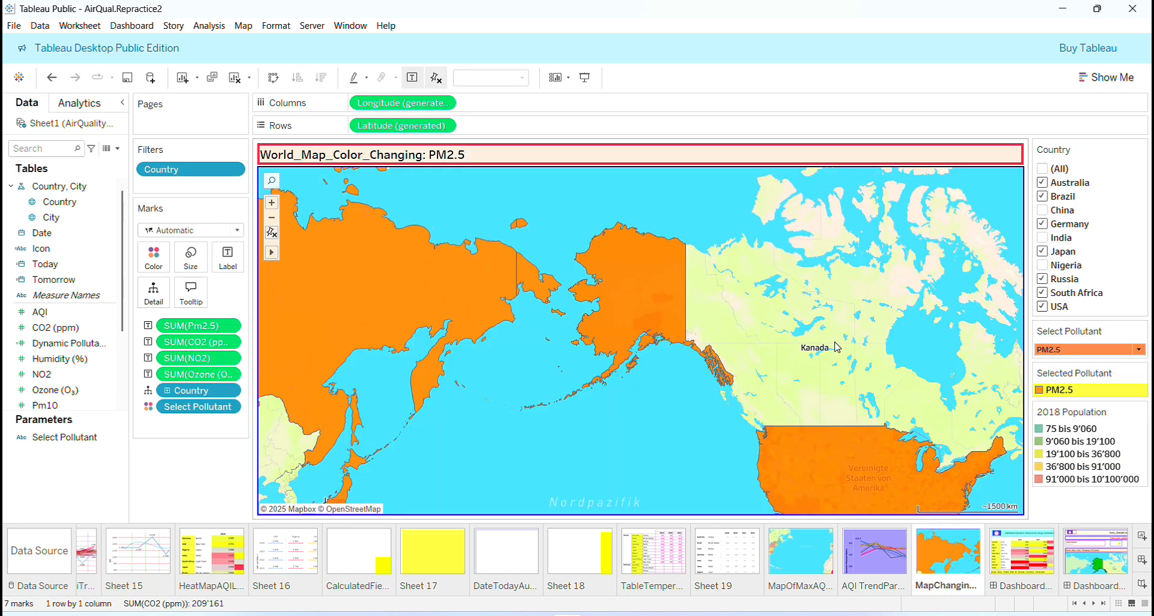
{"action": "left_click", "coordinate": [1142, 537]}
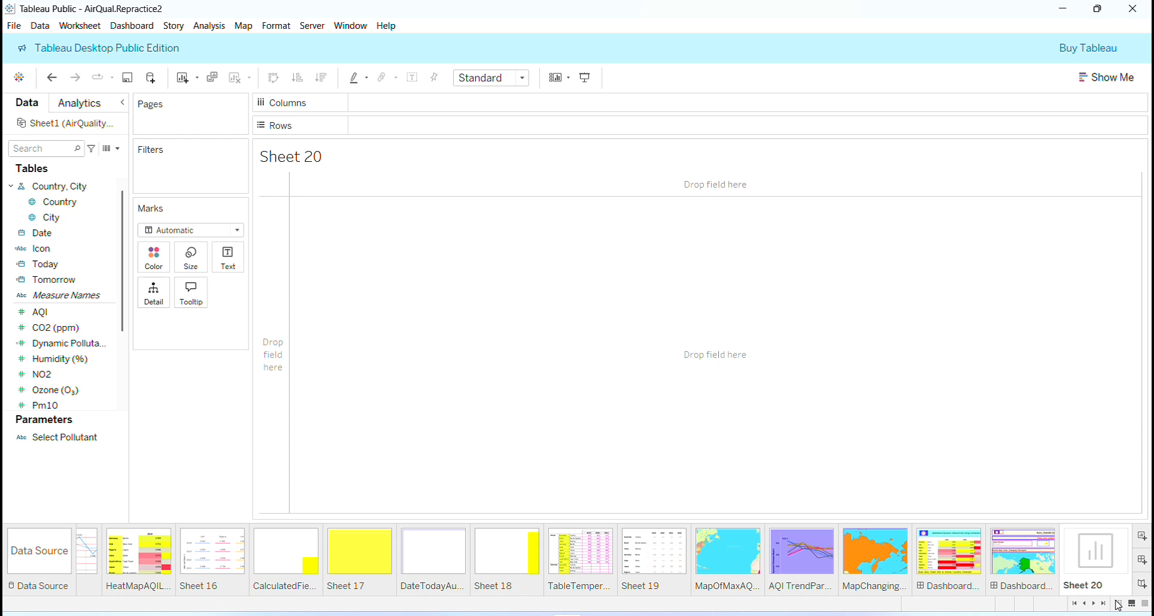
{"action": "left_click", "coordinate": [1118, 603]}
{"action": "left_click_drag", "start_coordinate": [1035, 249], "coordinate": [794, 254]}
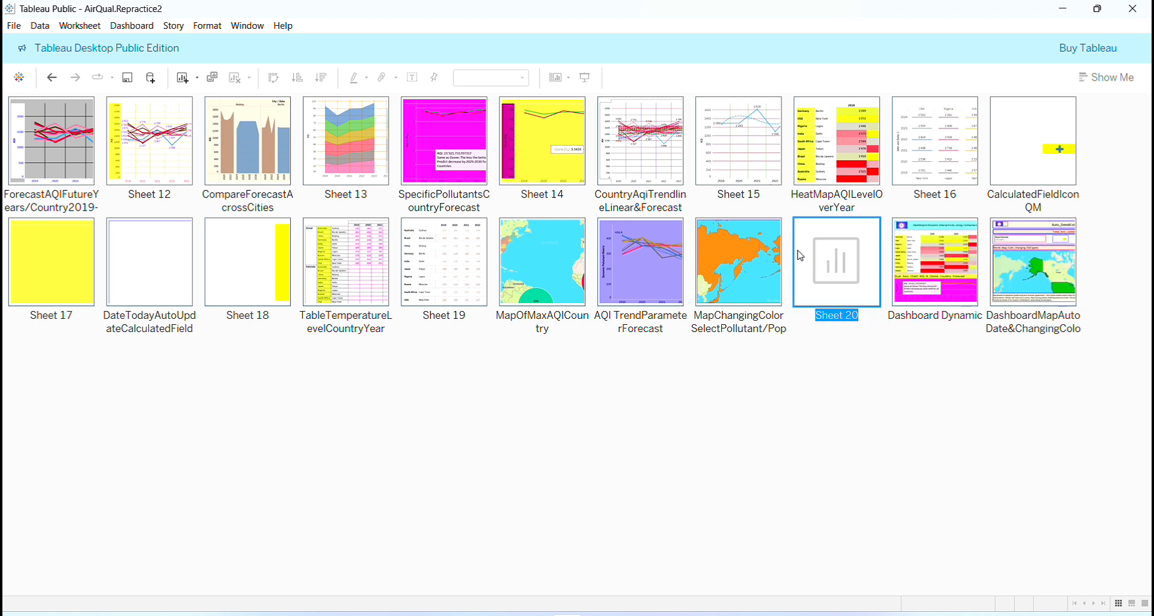
- On the color-changing map worksheet, switch the Select Pollutant parameter to CO2 (ppm), Ozone (O₃) and finally NO2
{"action": "double_click", "coordinate": [736, 281]}
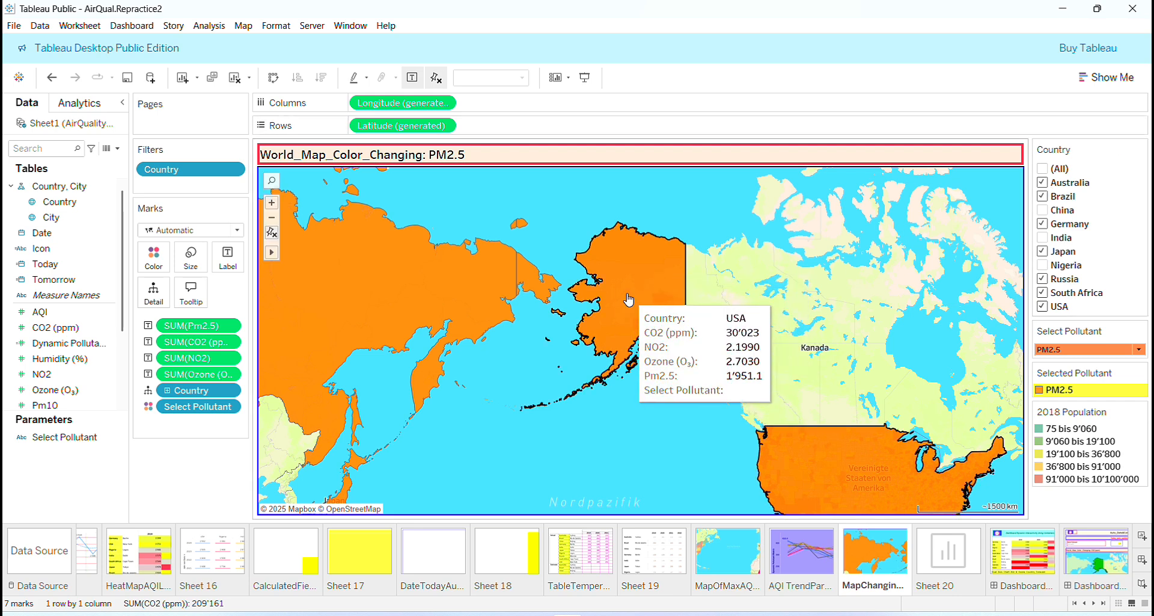
{"action": "mouse_move", "coordinate": [409, 249]}
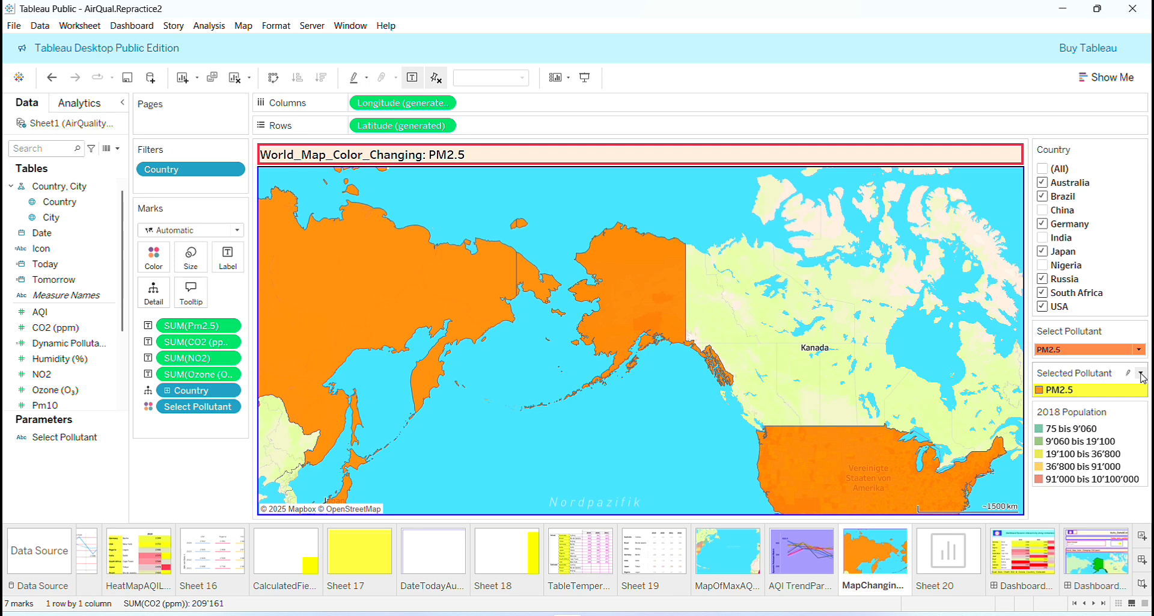
{"action": "mouse_move", "coordinate": [598, 299]}
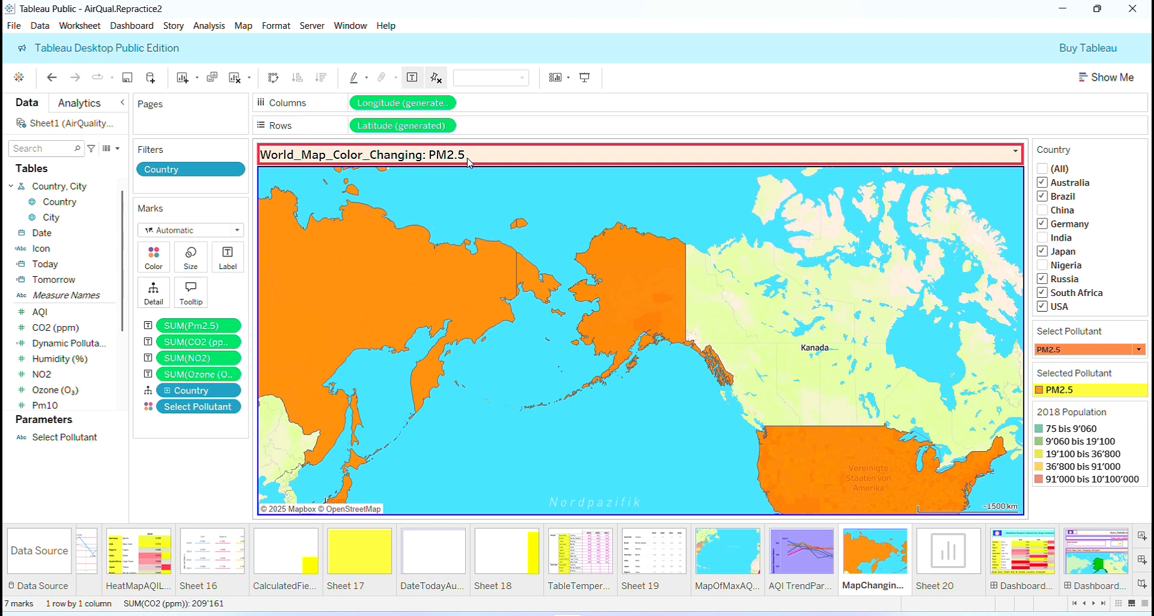
{"action": "left_click", "coordinate": [1140, 350]}
{"action": "left_click", "coordinate": [1109, 387]}
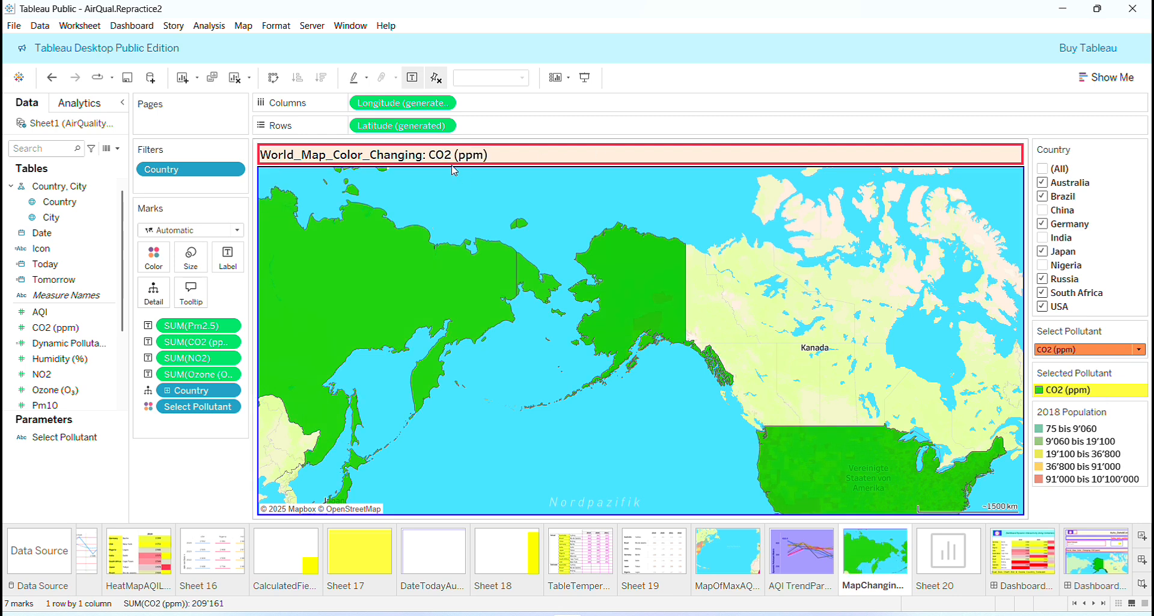
{"action": "left_click", "coordinate": [1138, 349]}
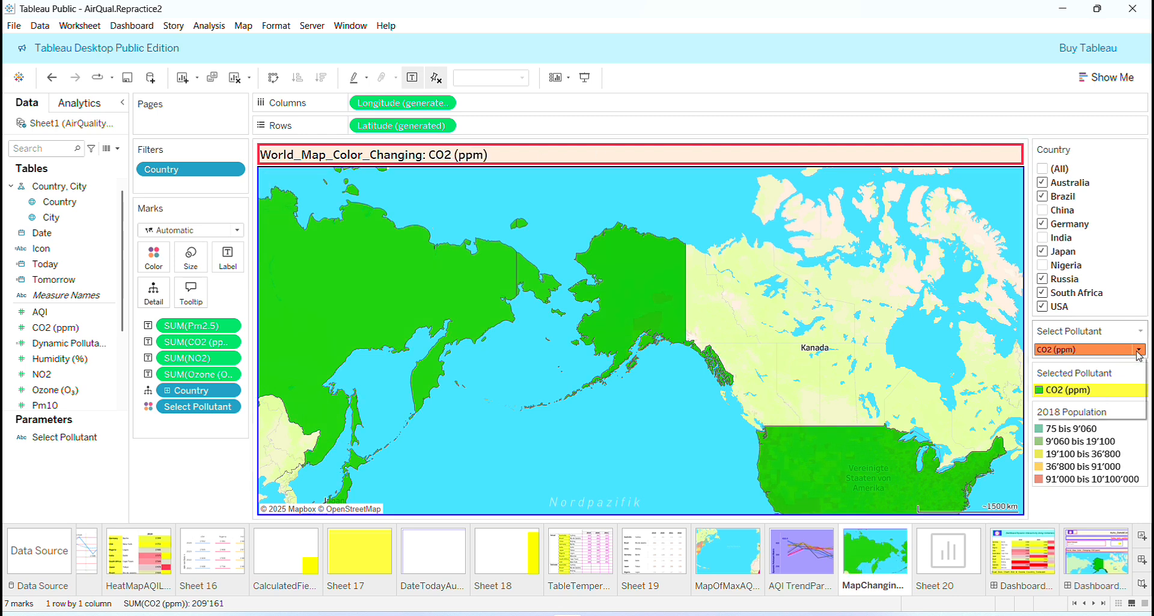
{"action": "left_click", "coordinate": [1107, 415]}
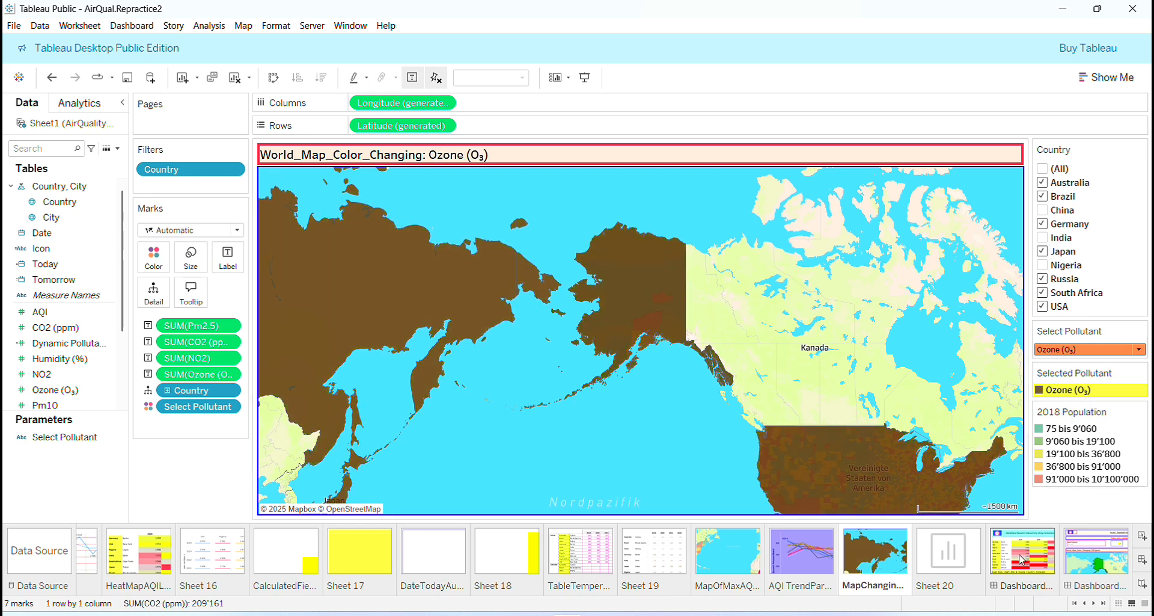
{"action": "left_click", "coordinate": [1138, 349]}
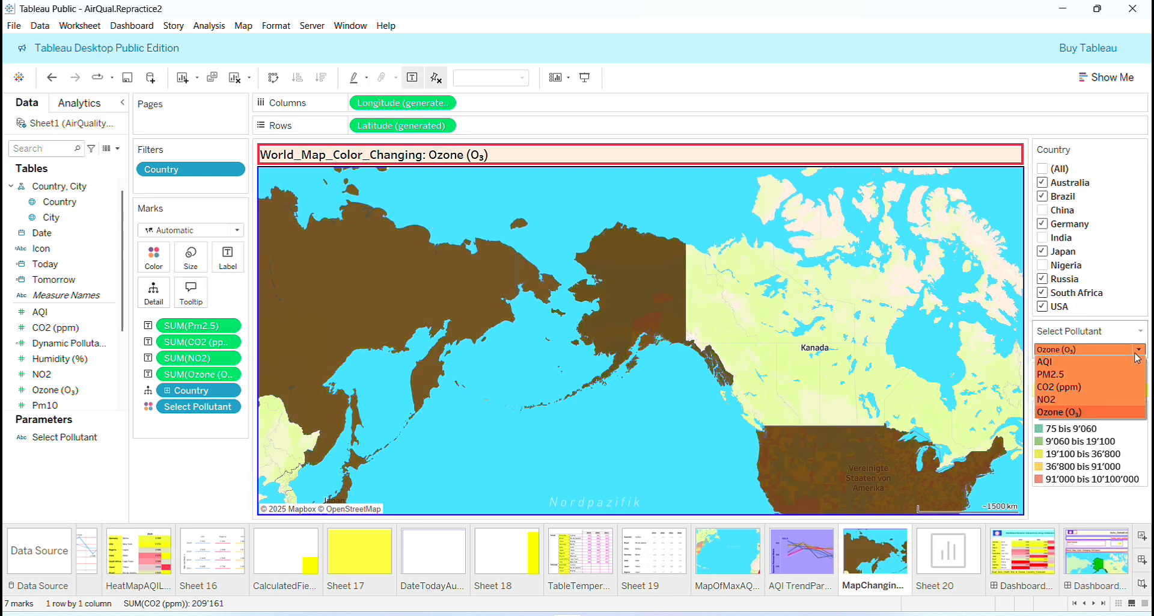
{"action": "left_click", "coordinate": [1109, 406]}
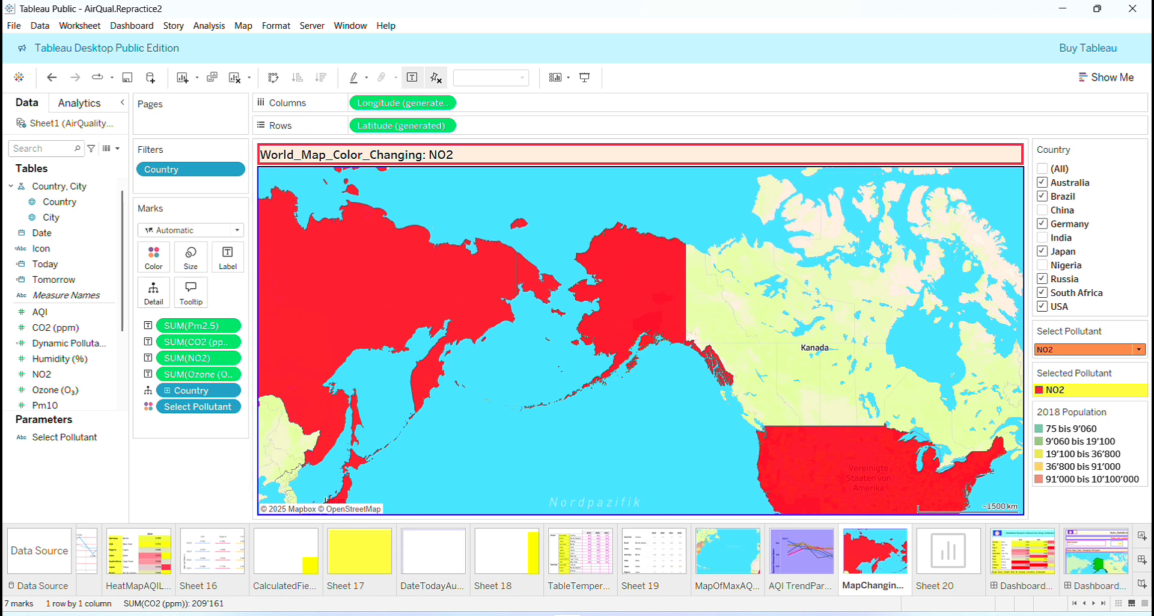
- On the empty Sheet 20, build a filled map from the Country field and the Select Pollutant parameter
{"action": "left_click", "coordinate": [947, 569]}
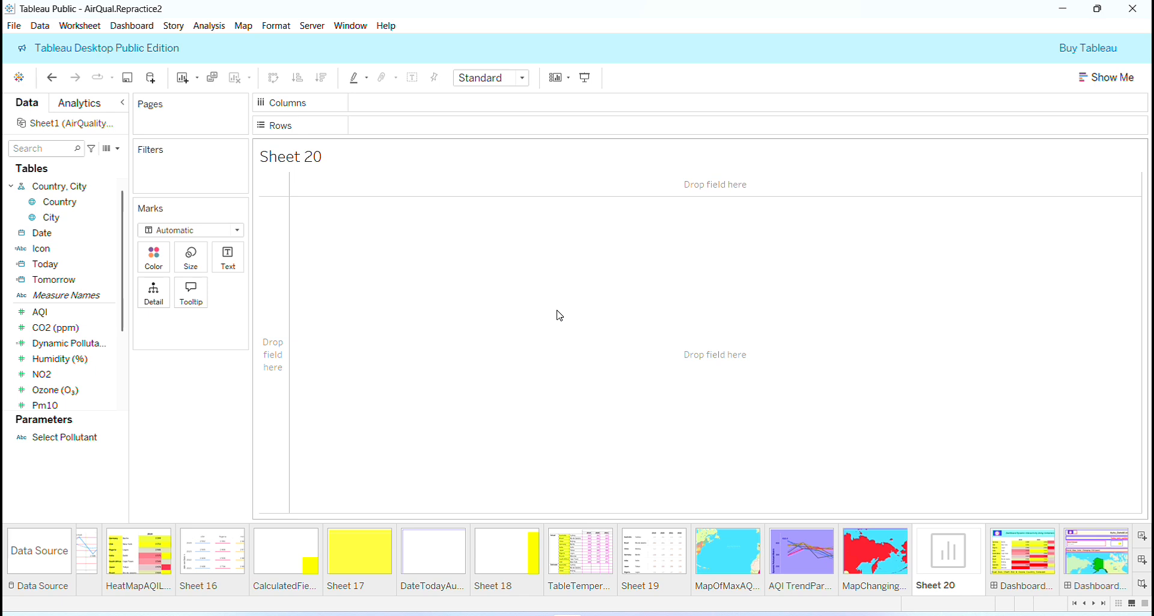
{"action": "left_click", "coordinate": [60, 207]}
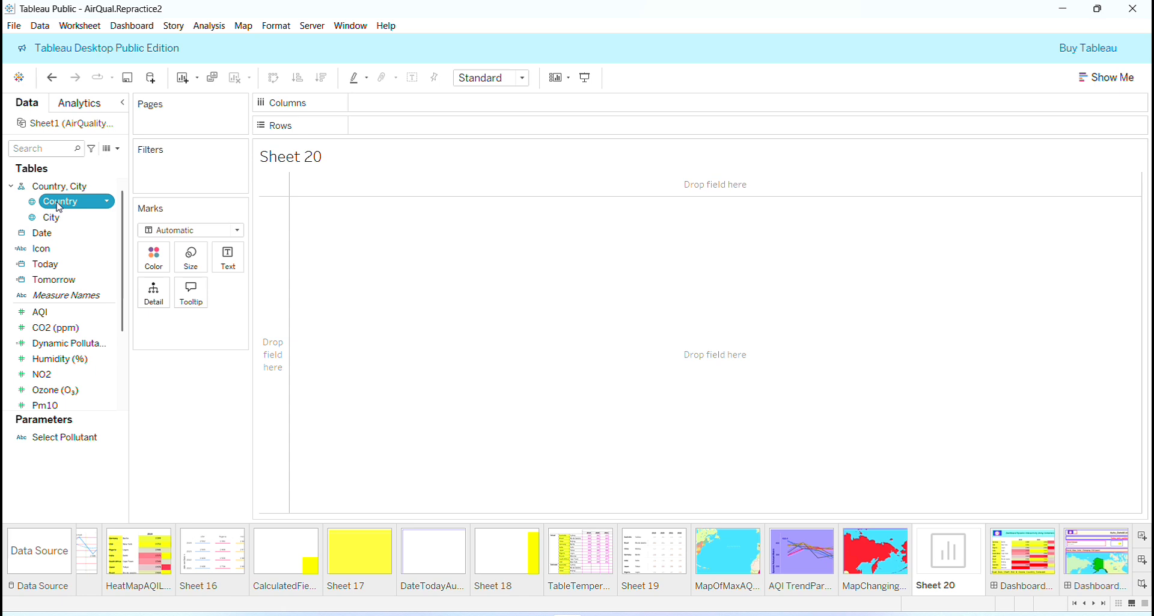
{"action": "left_click", "coordinate": [48, 441]}
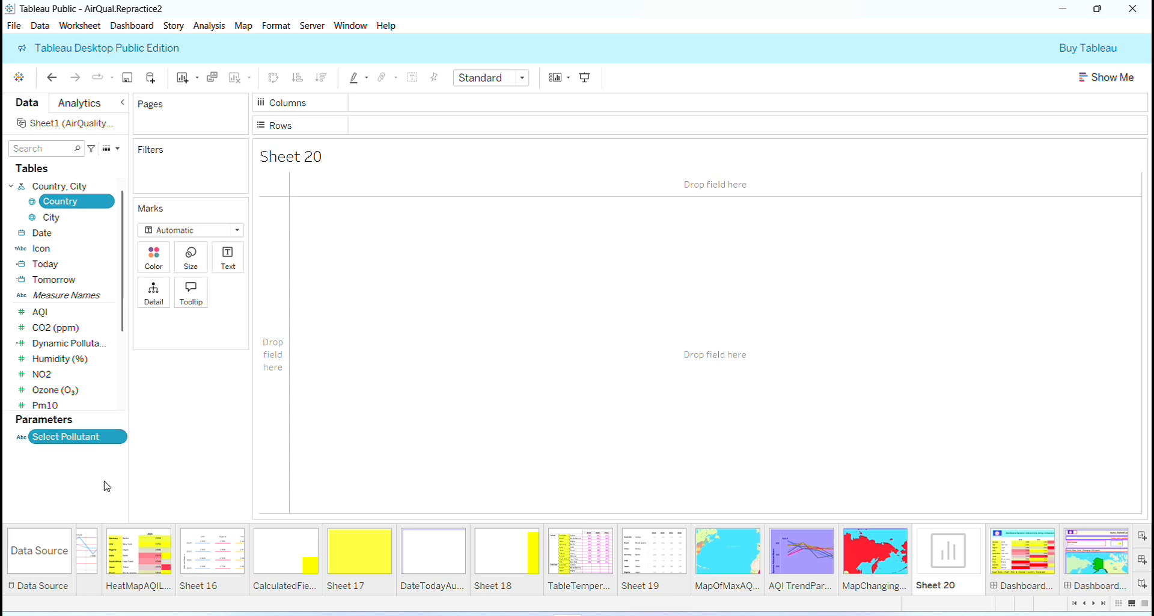
{"action": "left_click", "coordinate": [1122, 76]}
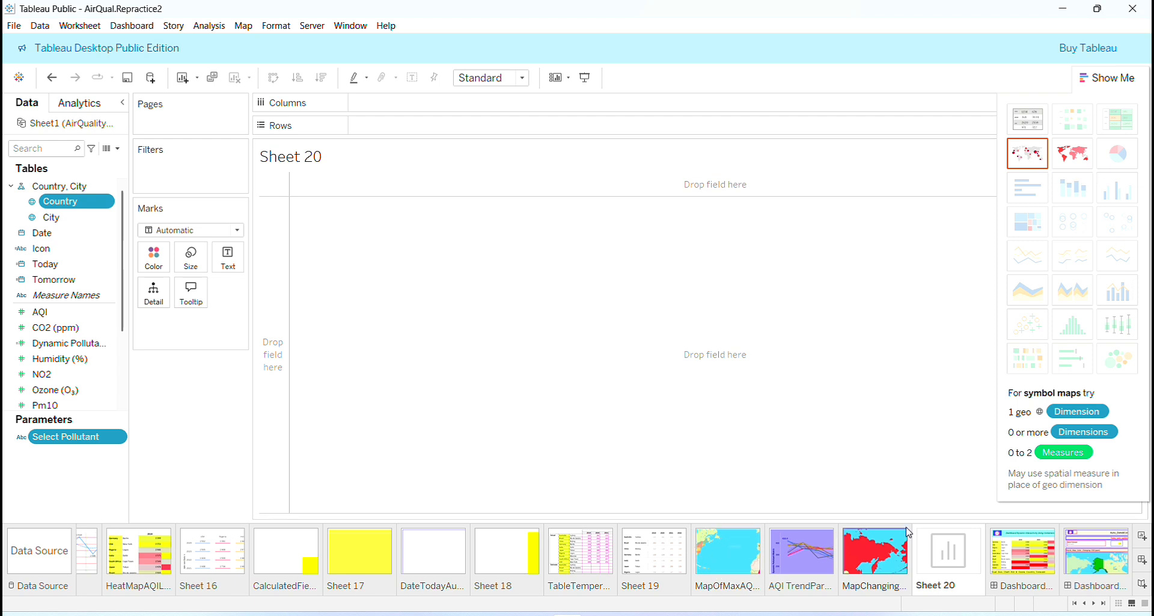
{"action": "left_click", "coordinate": [1082, 160]}
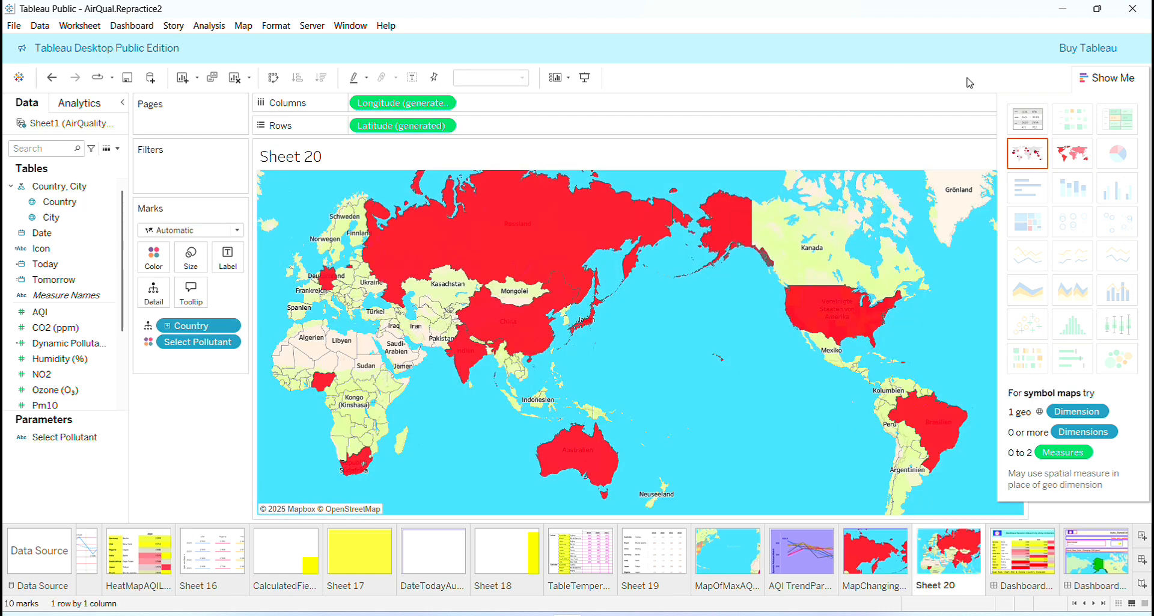
- Close the chart type suggestions and examine the World_Map_Color_Changing map on the Auto_Date&Color_Changing_World_Map_With_2Url dashboard
{"action": "left_click", "coordinate": [1119, 79]}
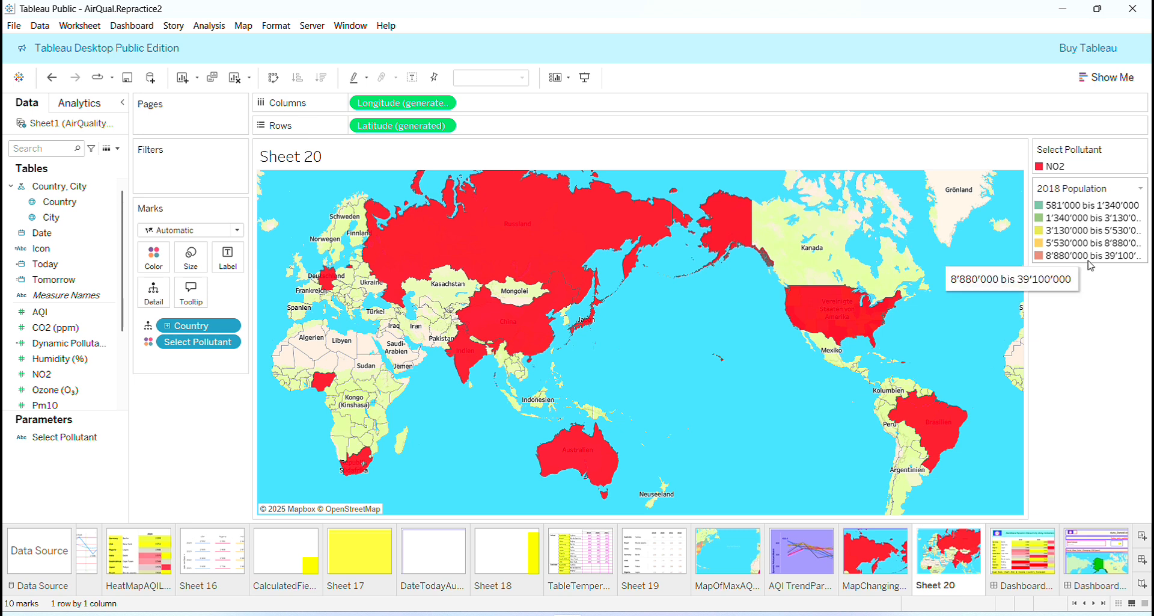
{"action": "double_click", "coordinate": [1109, 568]}
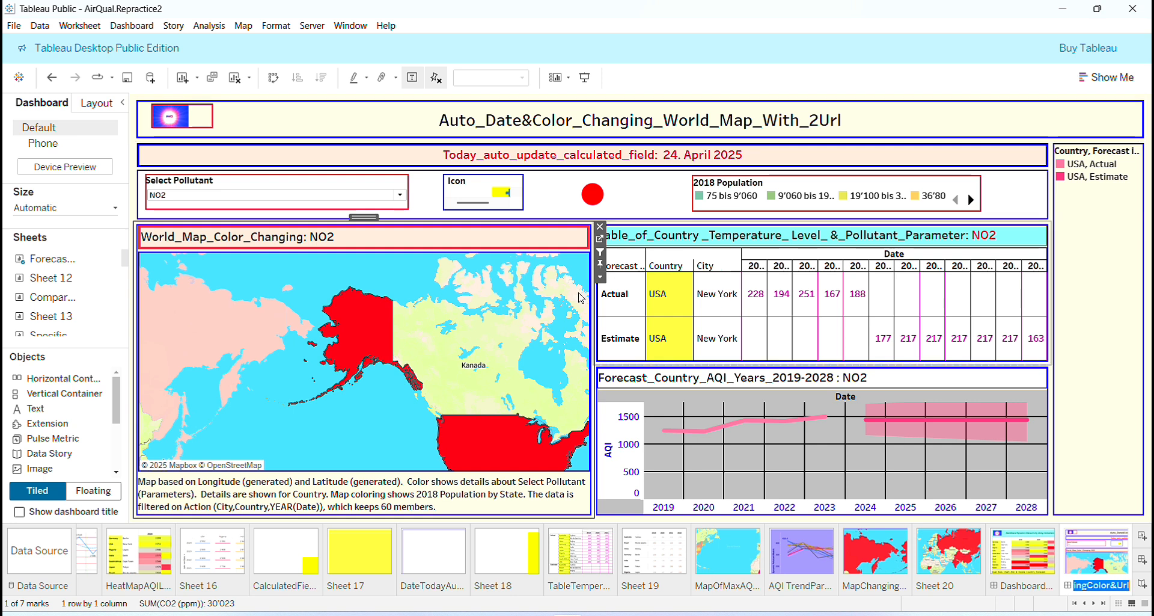
{"action": "mouse_move", "coordinate": [355, 356]}
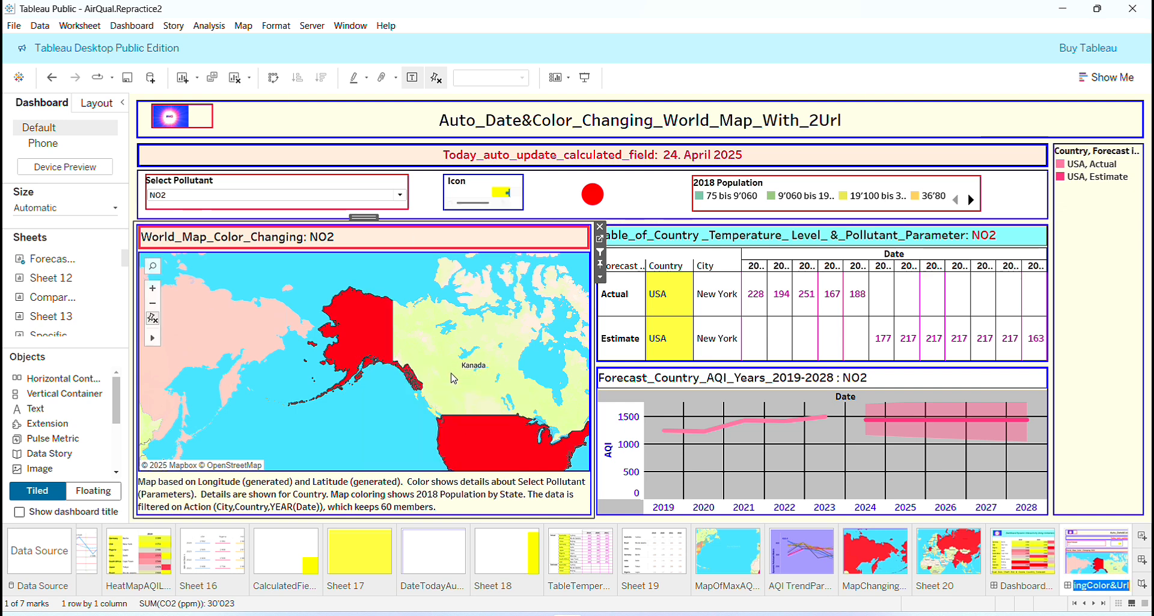
{"action": "mouse_move", "coordinate": [366, 326]}
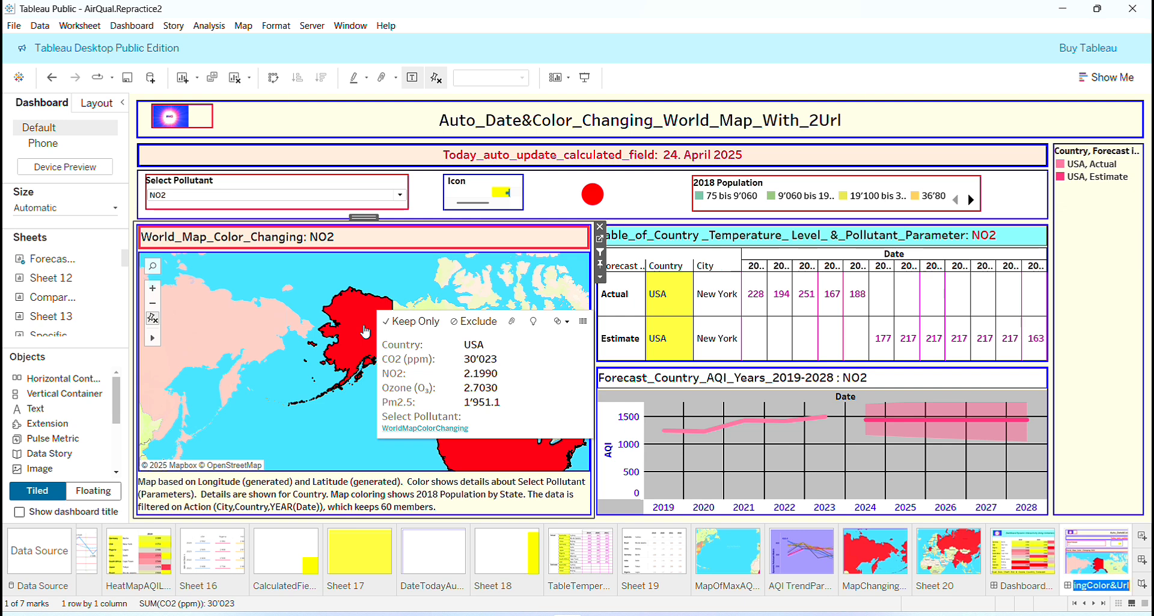
- Return to Sheet 20 and show the Select Pollutant parameter control beside the map
{"action": "left_click", "coordinate": [927, 545]}
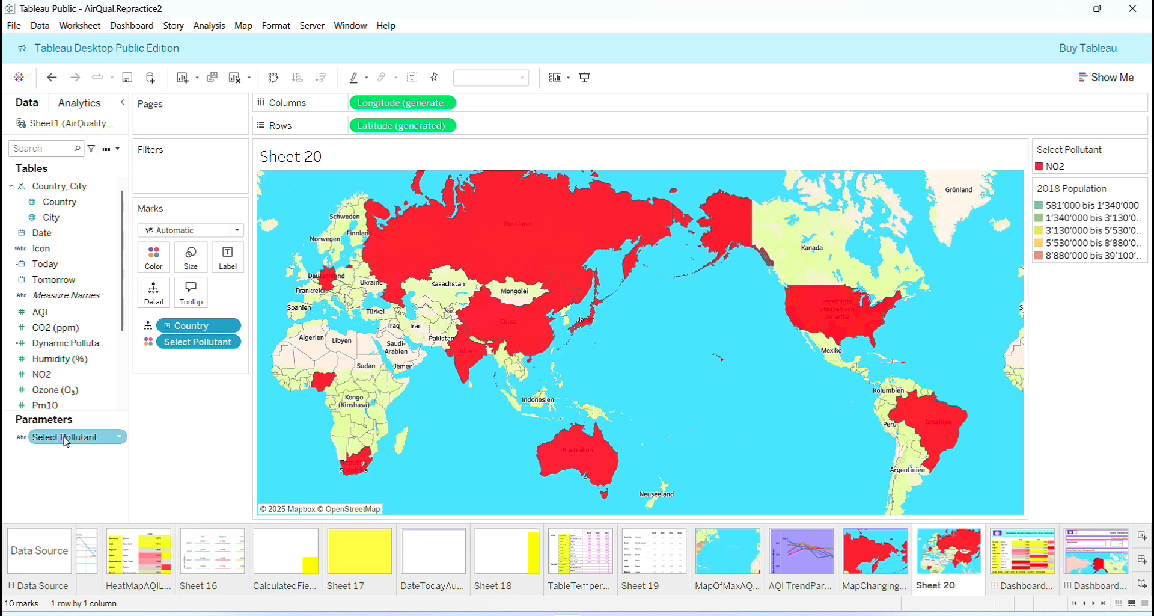
{"action": "right_click", "coordinate": [124, 434]}
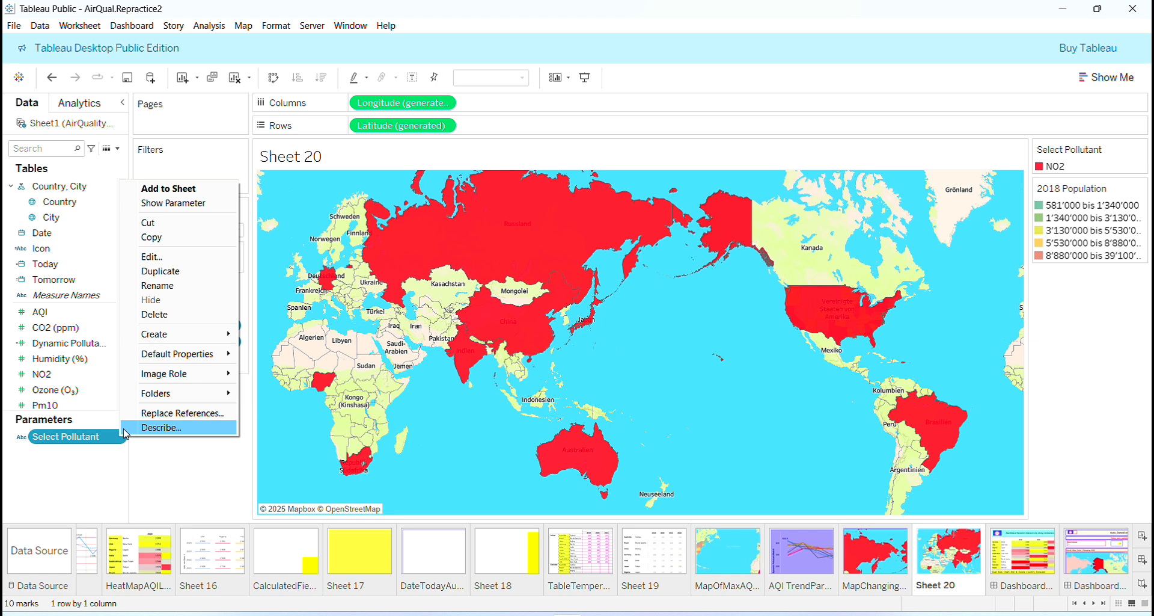
{"action": "left_click", "coordinate": [173, 202]}
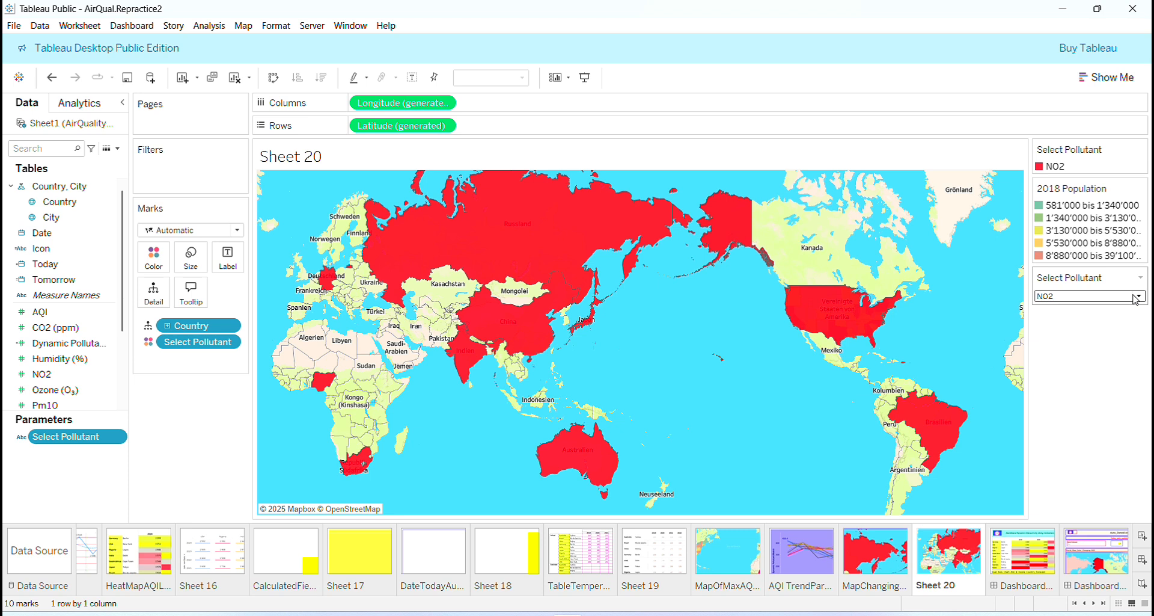
- Test the map's color change on Sheet 20 by switching Select Pollutant to CO2 (ppm), PM2.5 and finally NO2
{"action": "left_click", "coordinate": [1137, 302]}
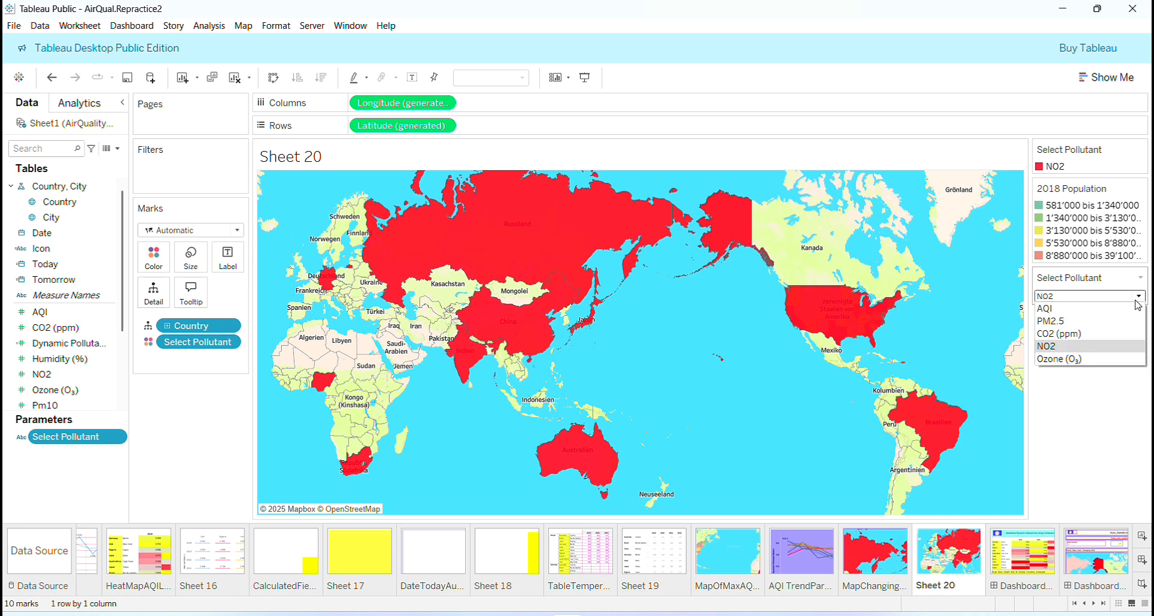
{"action": "left_click", "coordinate": [1068, 333]}
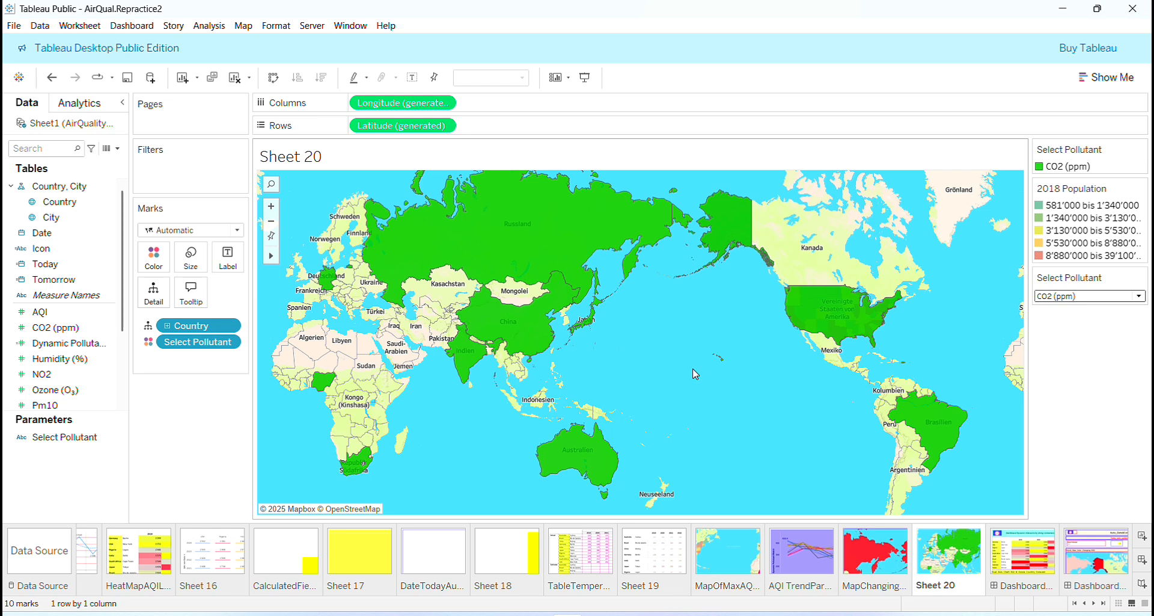
{"action": "mouse_move", "coordinate": [535, 247]}
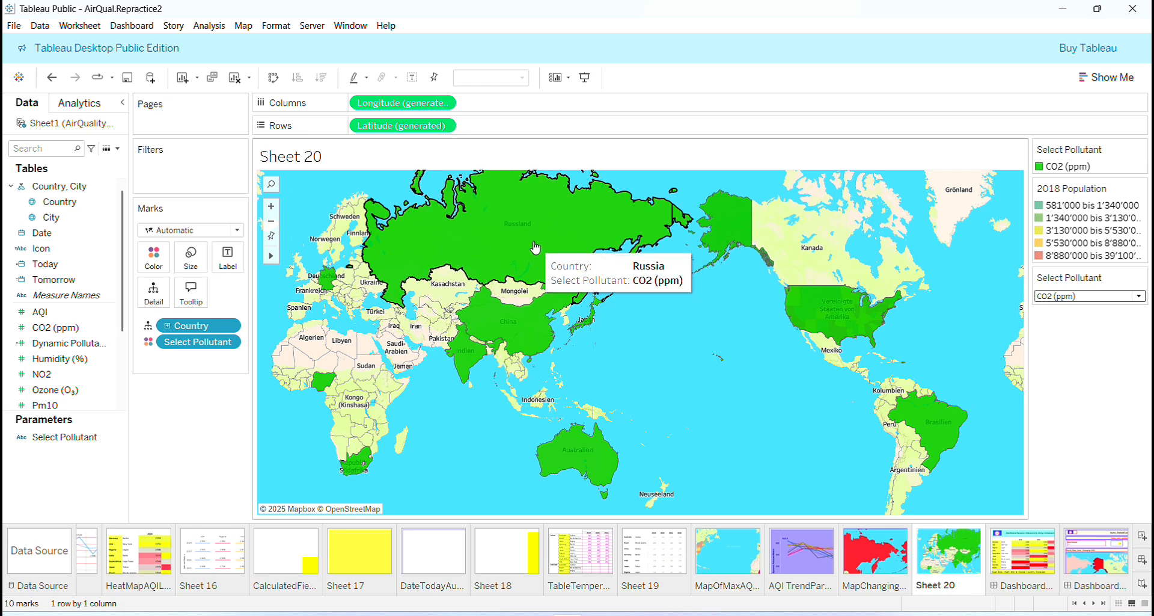
{"action": "mouse_move", "coordinate": [572, 439]}
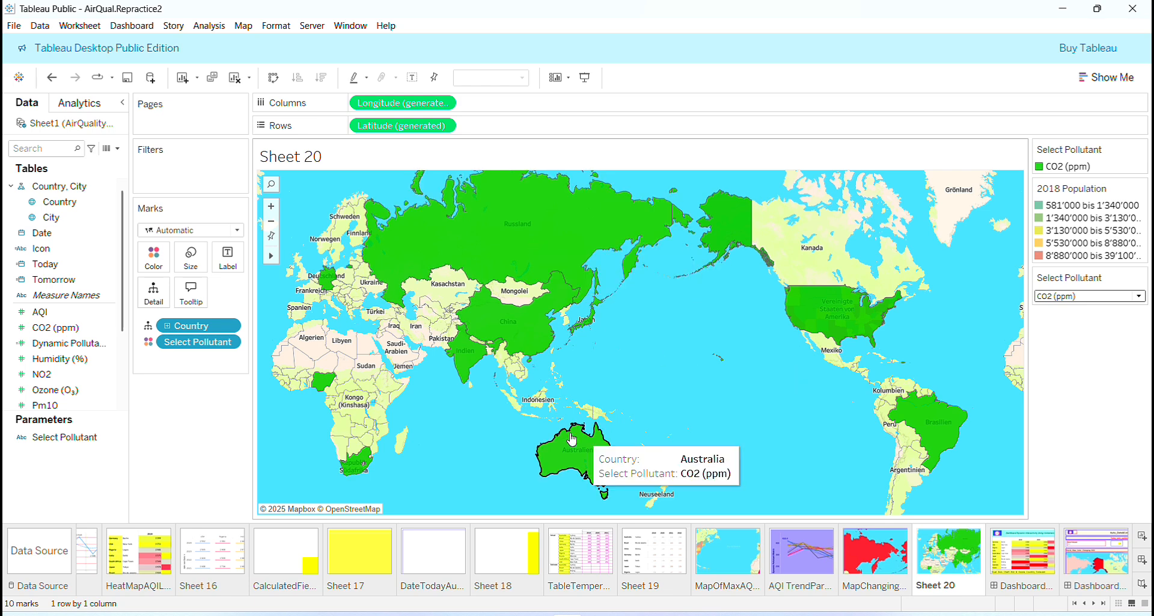
{"action": "left_click", "coordinate": [1141, 301]}
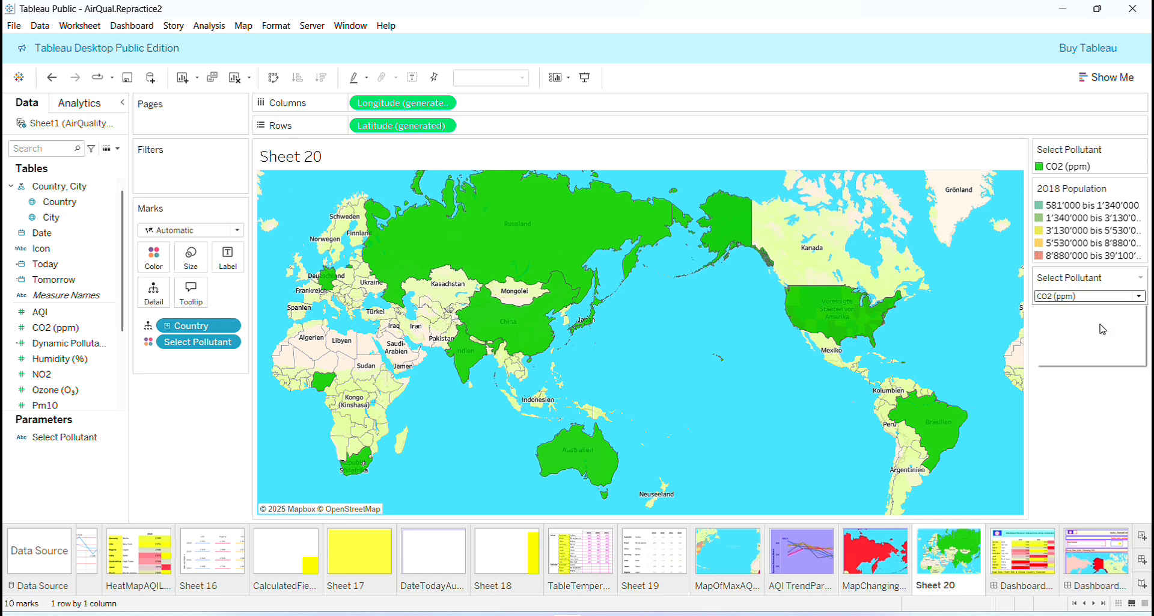
{"action": "left_click", "coordinate": [1102, 328]}
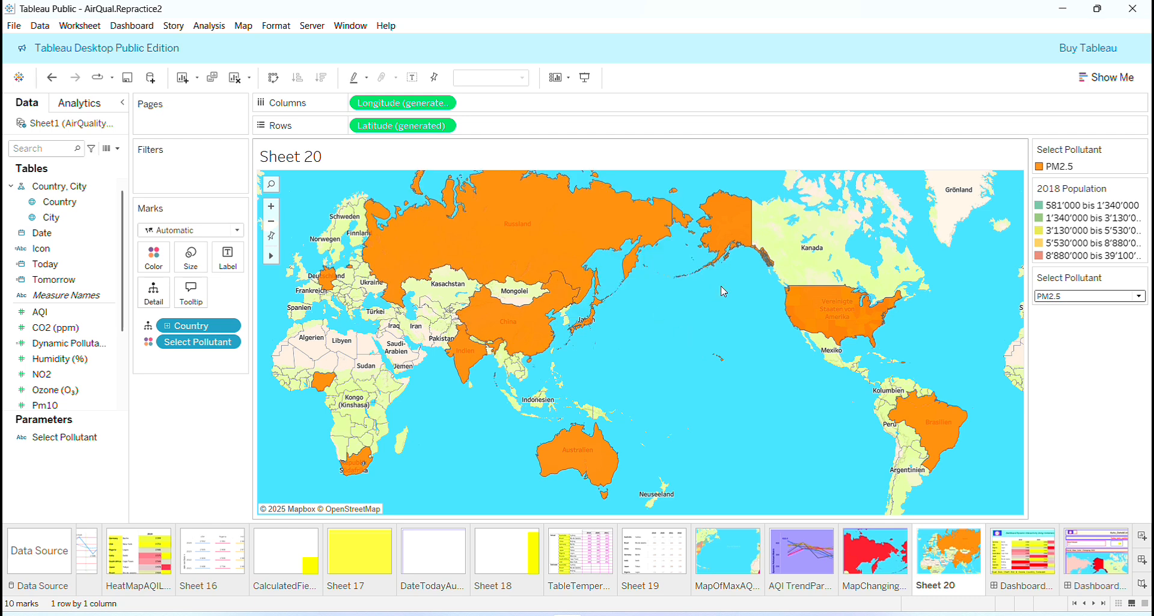
{"action": "left_click", "coordinate": [1138, 296]}
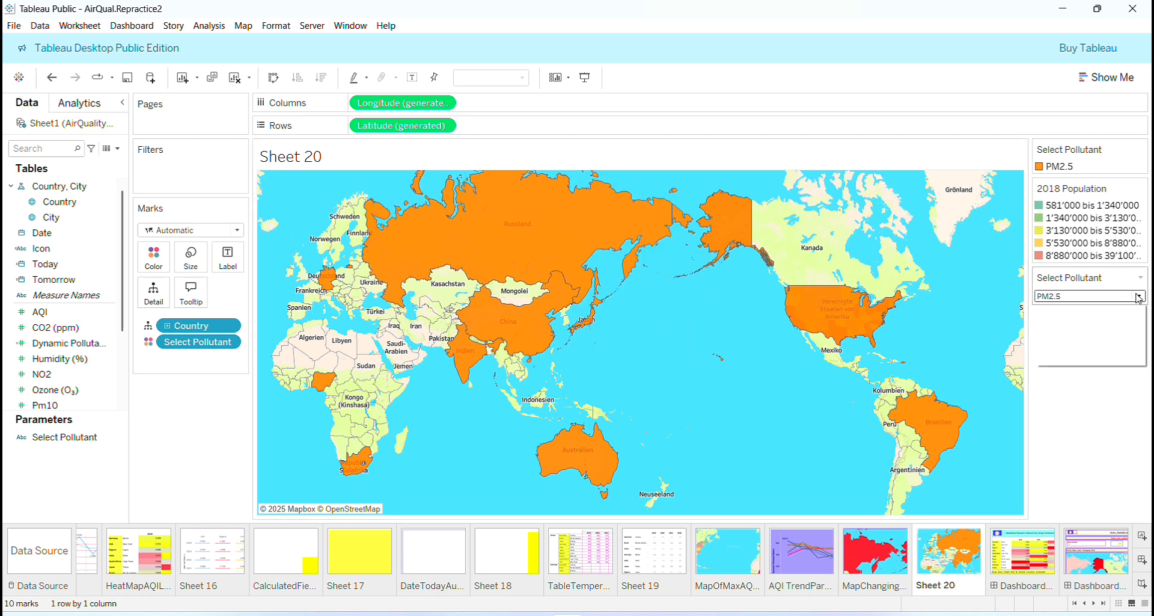
{"action": "left_click", "coordinate": [1082, 346]}
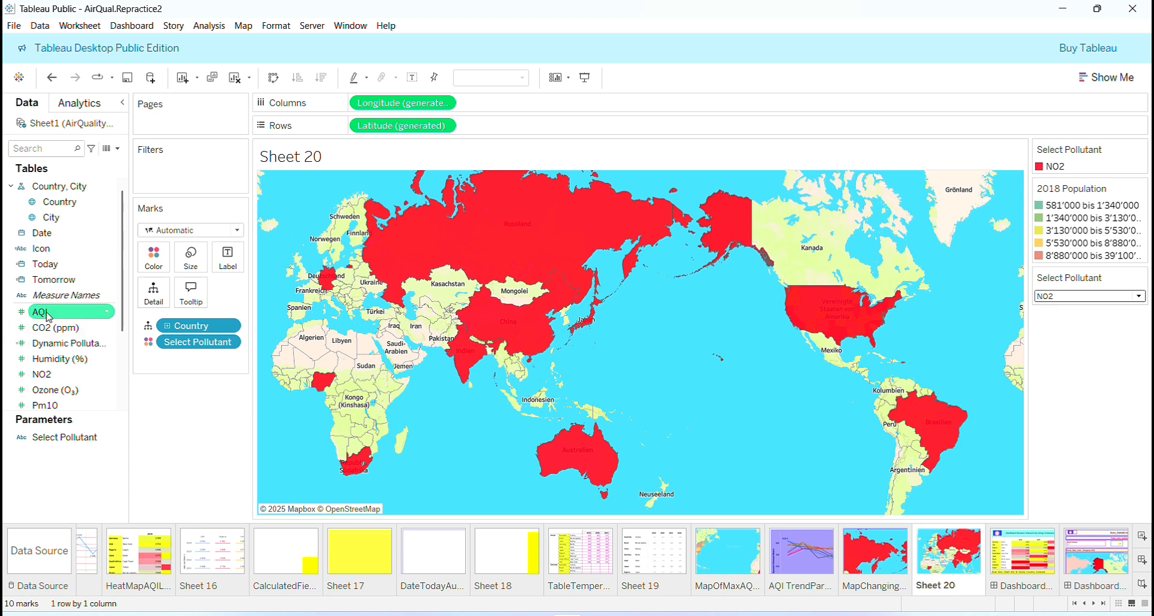
- Add the AQI, CO2 (ppm), NO2, Ozone (O₃) and Pm2.5 measures to the map's marks as detail
{"action": "left_click_drag", "start_coordinate": [50, 316], "coordinate": [171, 363]}
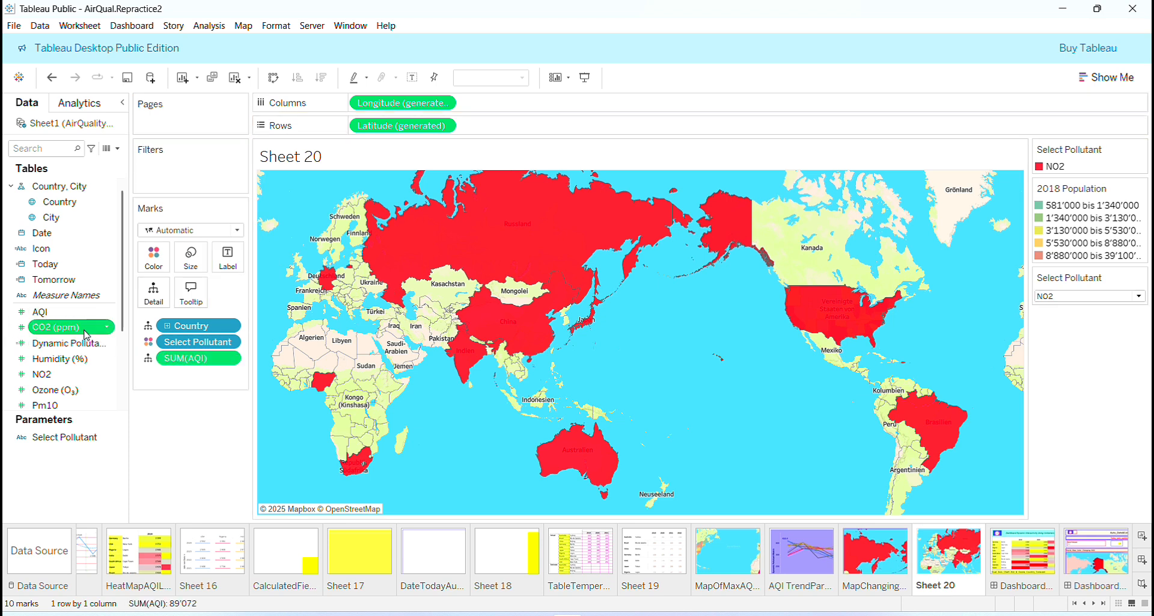
{"action": "left_click_drag", "start_coordinate": [54, 327], "coordinate": [200, 388]}
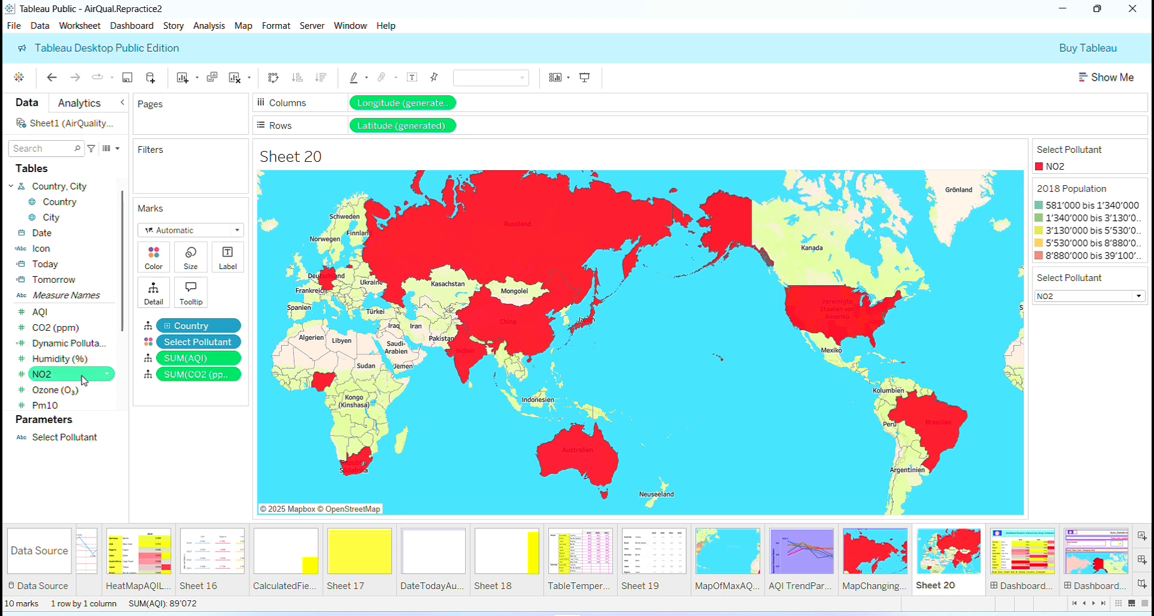
{"action": "left_click_drag", "start_coordinate": [84, 380], "coordinate": [192, 391]}
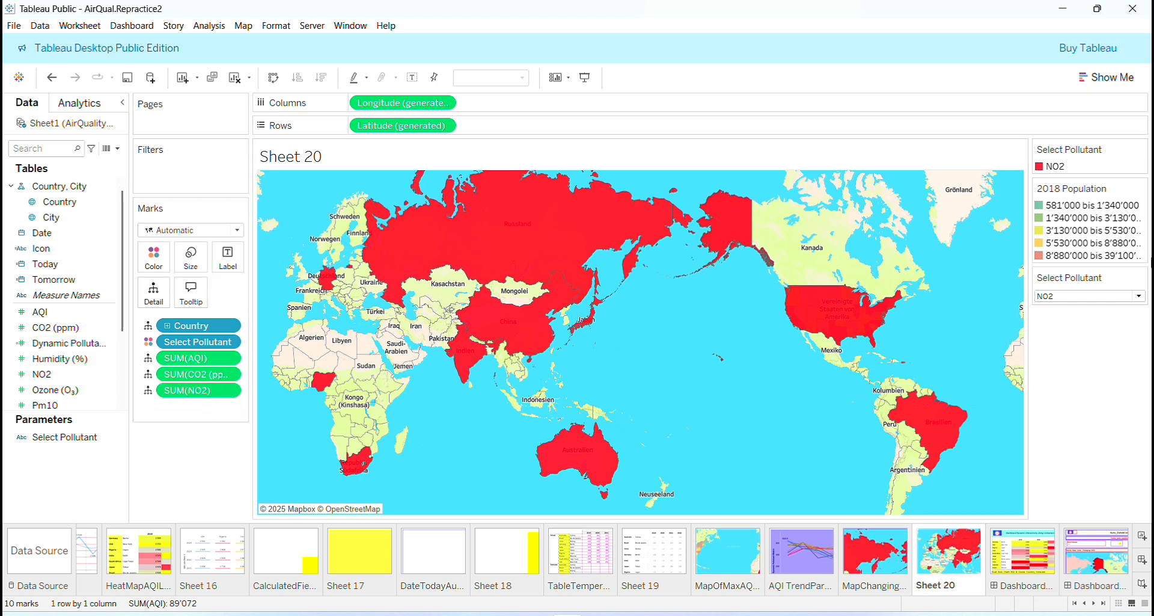
{"action": "left_click", "coordinate": [1140, 296]}
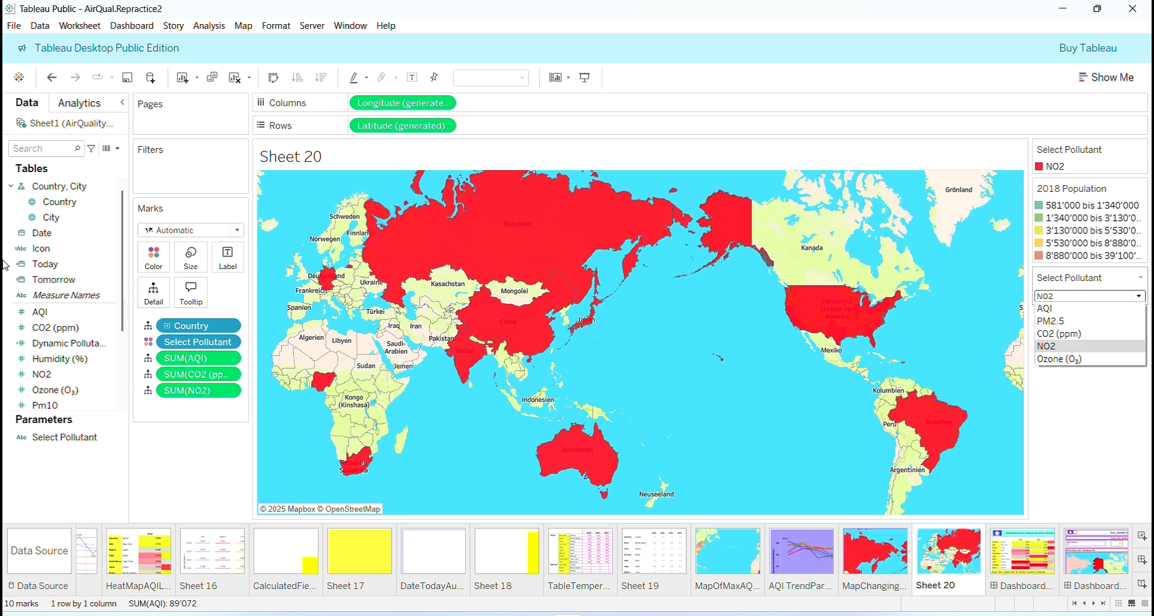
{"action": "left_click", "coordinate": [80, 389]}
{"action": "left_click_drag", "start_coordinate": [80, 390], "coordinate": [207, 413]}
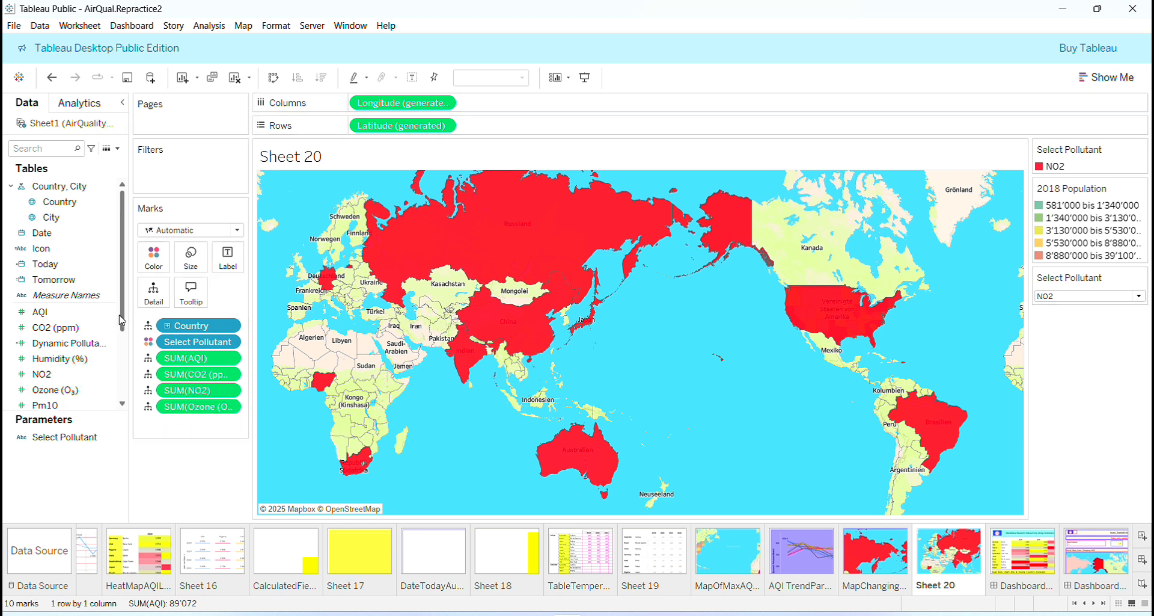
{"action": "left_click_drag", "start_coordinate": [123, 320], "coordinate": [122, 355]}
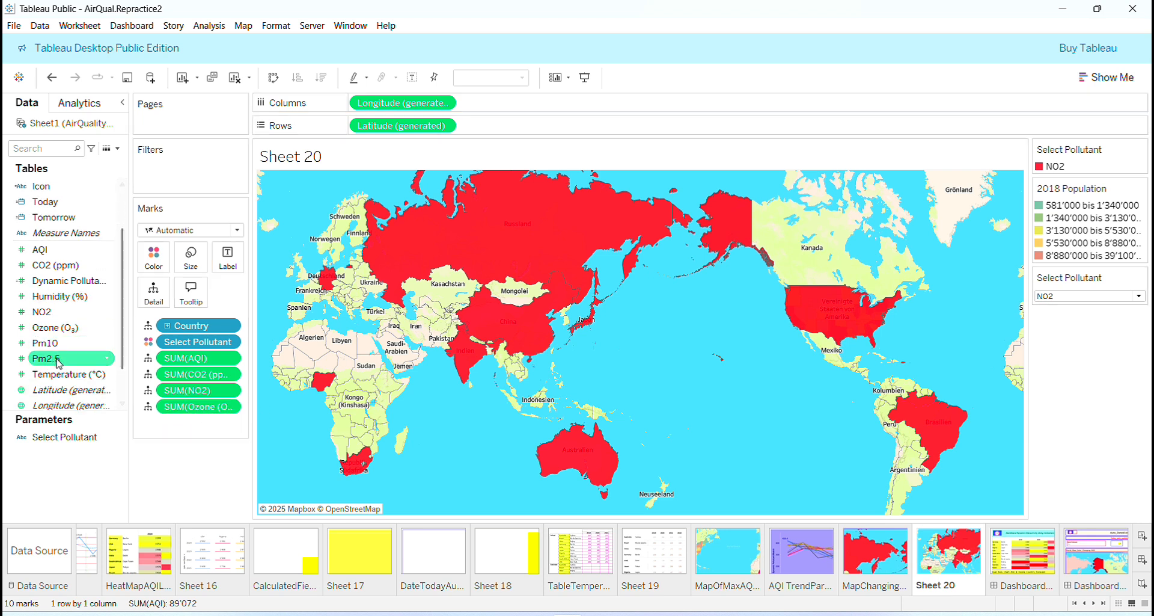
{"action": "left_click_drag", "start_coordinate": [48, 358], "coordinate": [183, 428]}
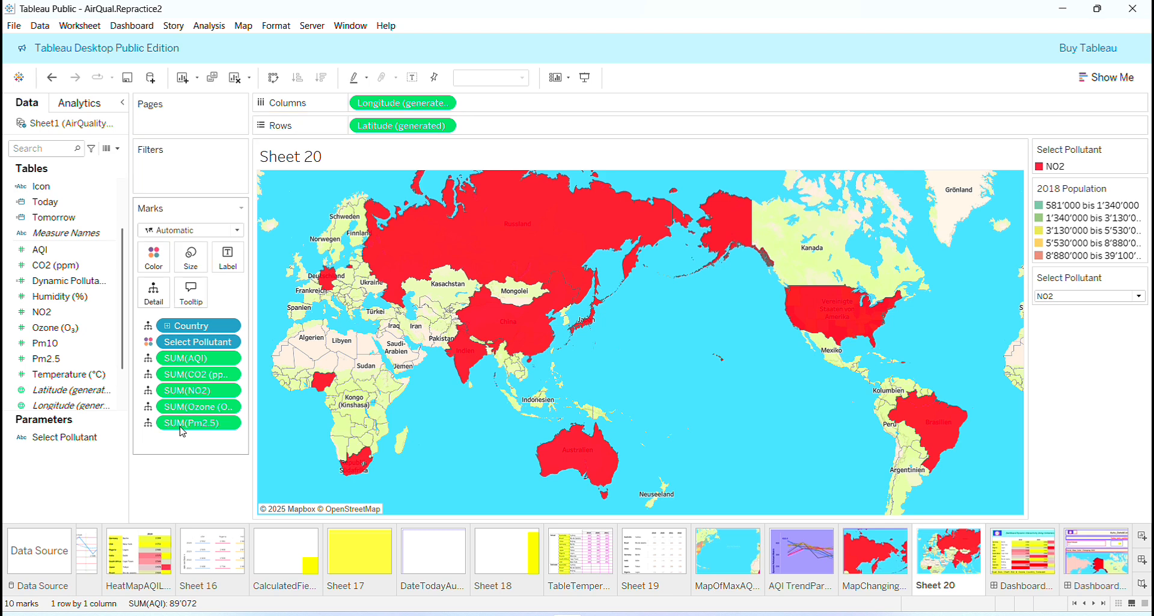
- Change the aggregation of the AQI, CO2 (ppm) and NO2 measures on the map's marks to Average
{"action": "left_click", "coordinate": [228, 360]}
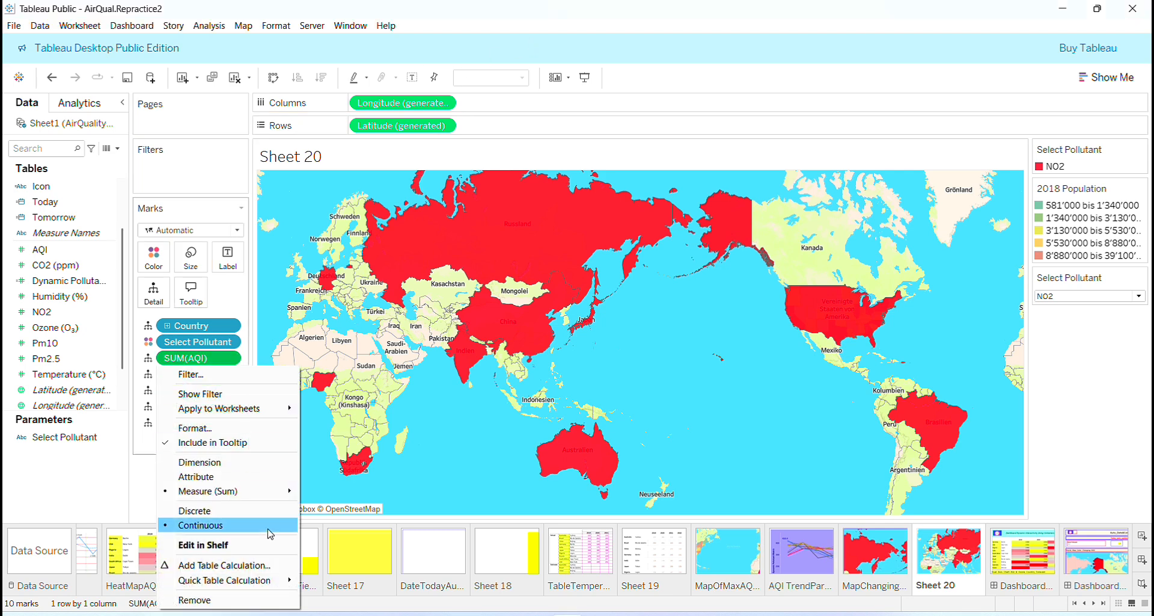
{"action": "mouse_move", "coordinate": [279, 492]}
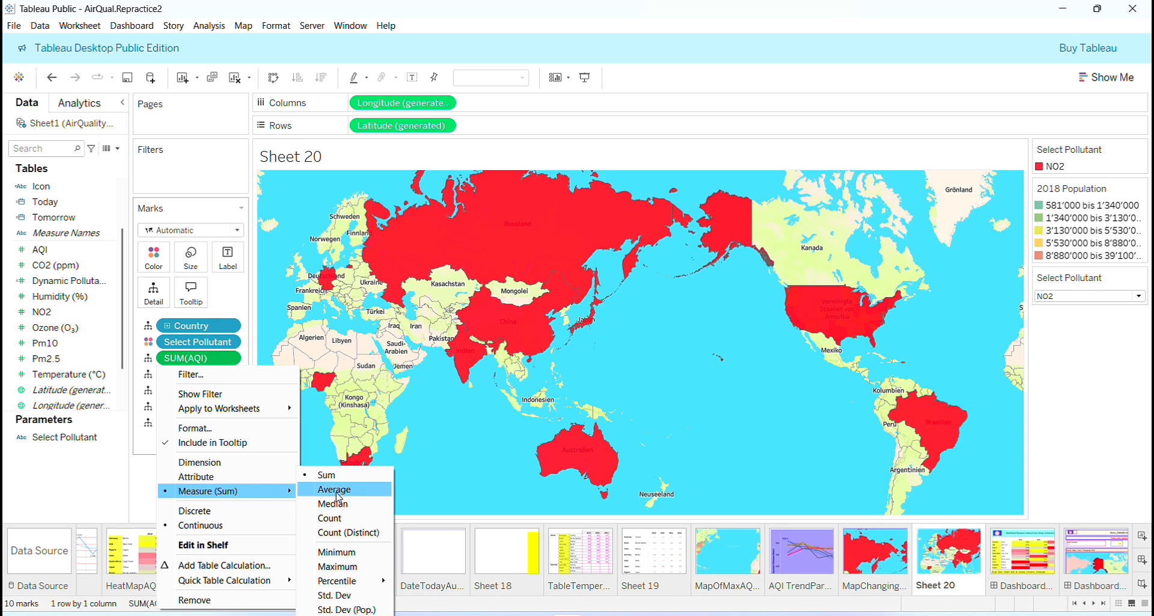
{"action": "left_click", "coordinate": [337, 493]}
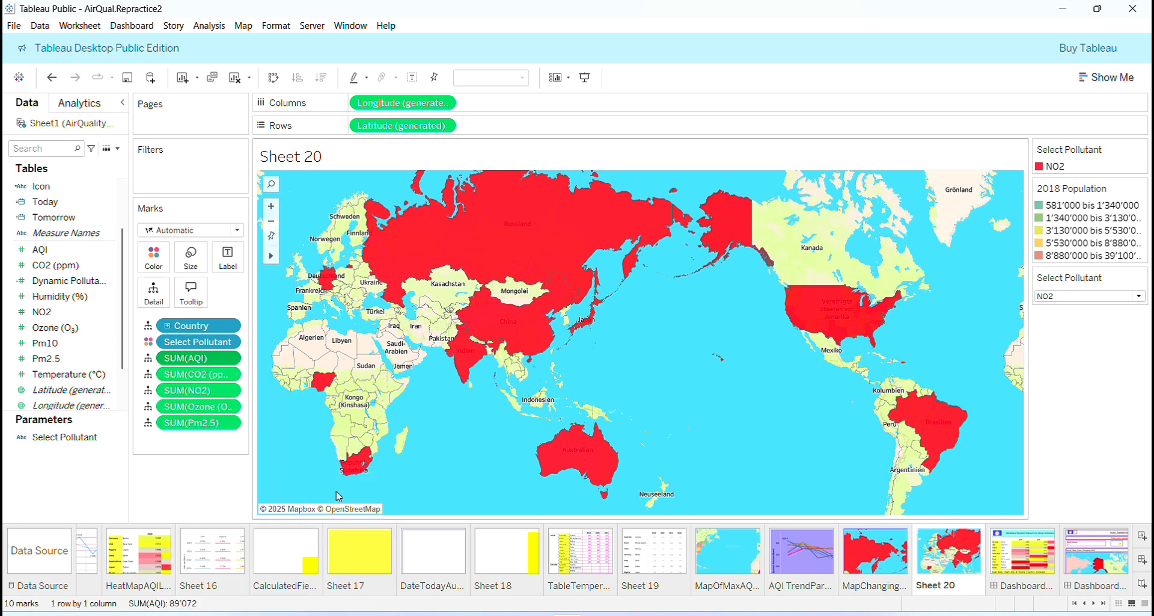
{"action": "left_click", "coordinate": [230, 375]}
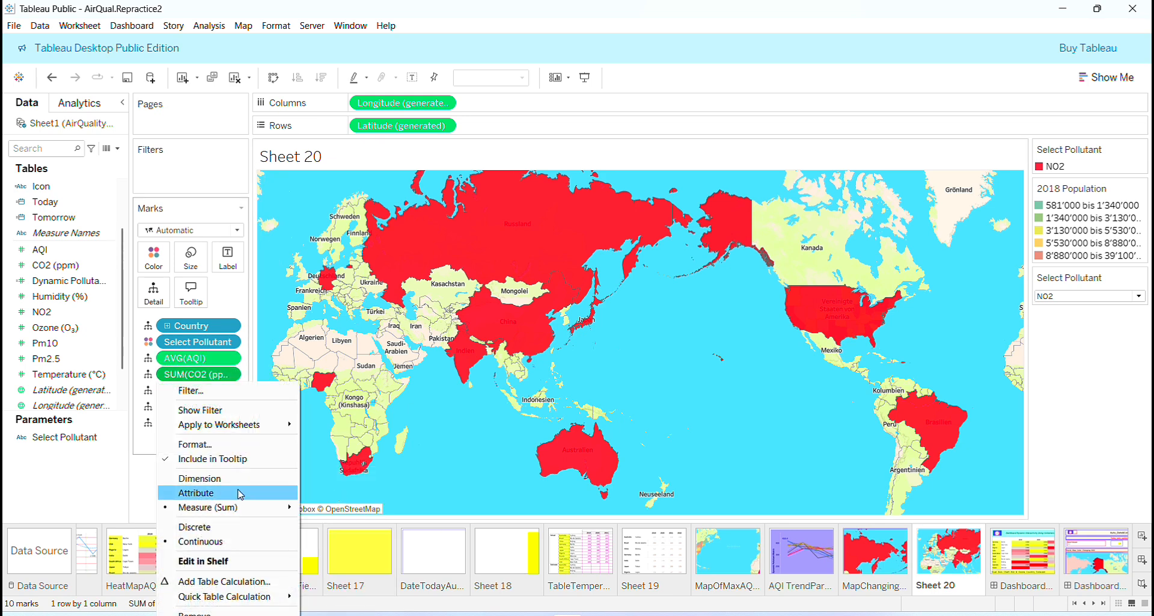
{"action": "mouse_move", "coordinate": [273, 508]}
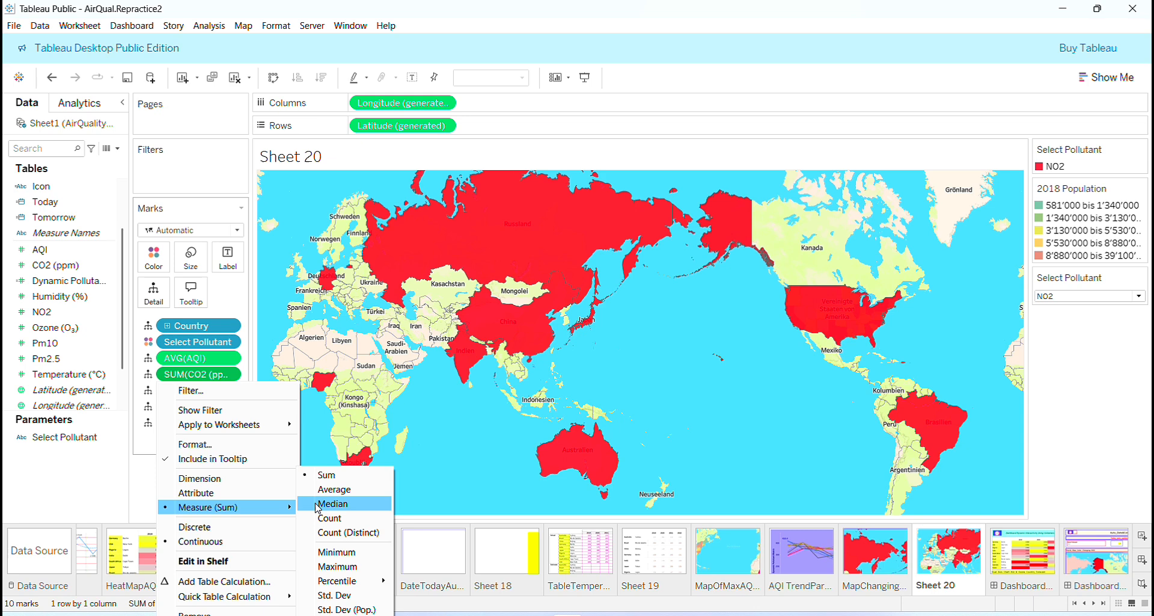
{"action": "left_click", "coordinate": [347, 489]}
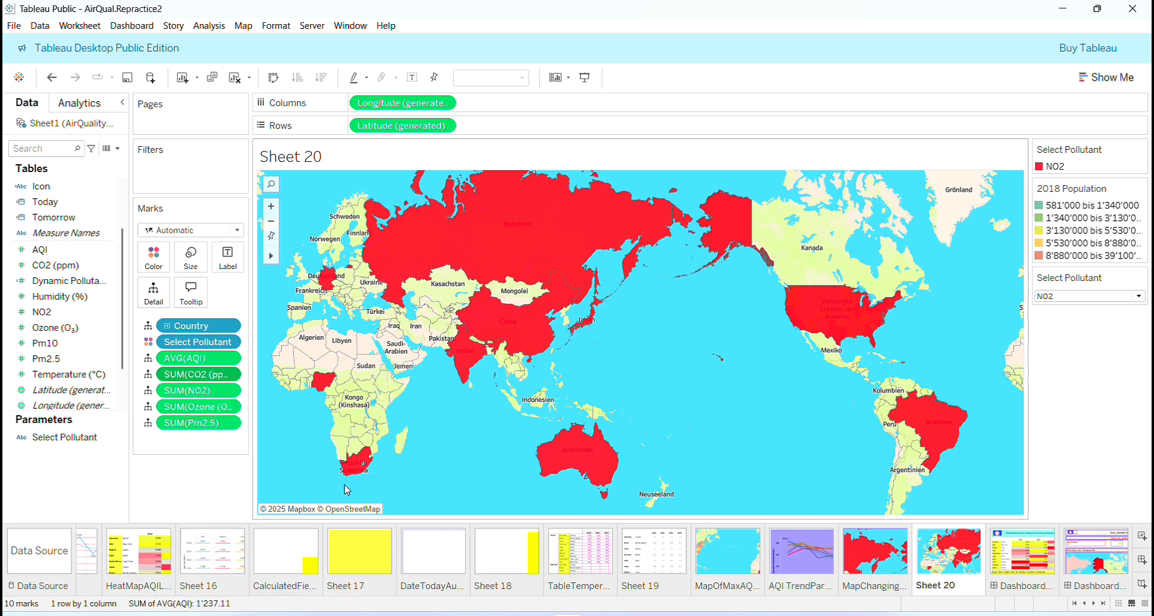
{"action": "left_click", "coordinate": [231, 391]}
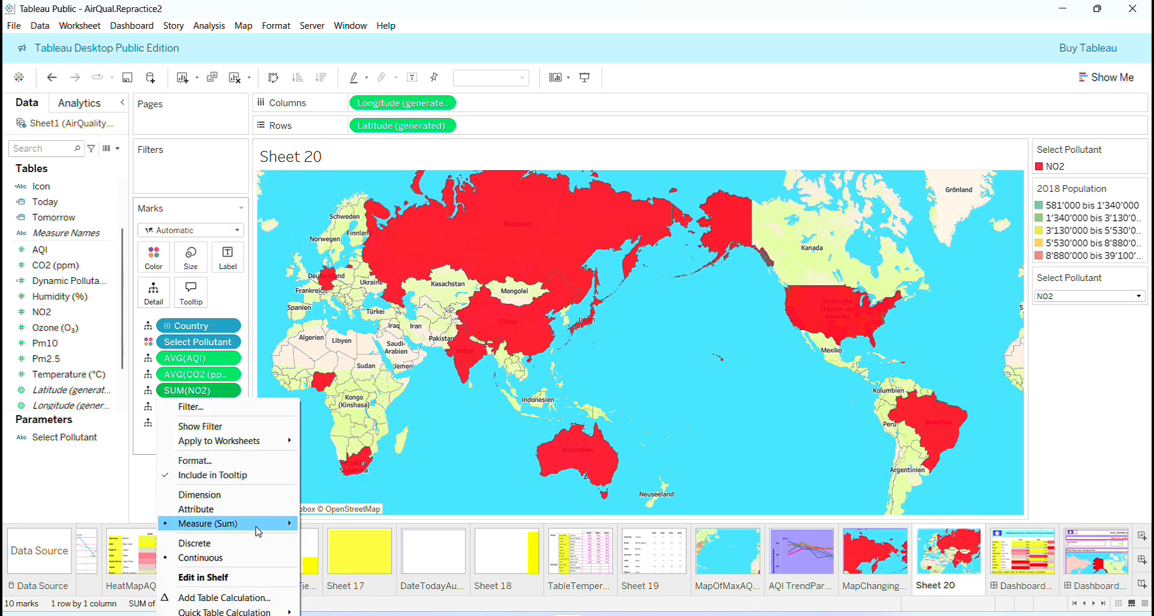
{"action": "mouse_move", "coordinate": [282, 529]}
{"action": "left_click", "coordinate": [351, 489]}
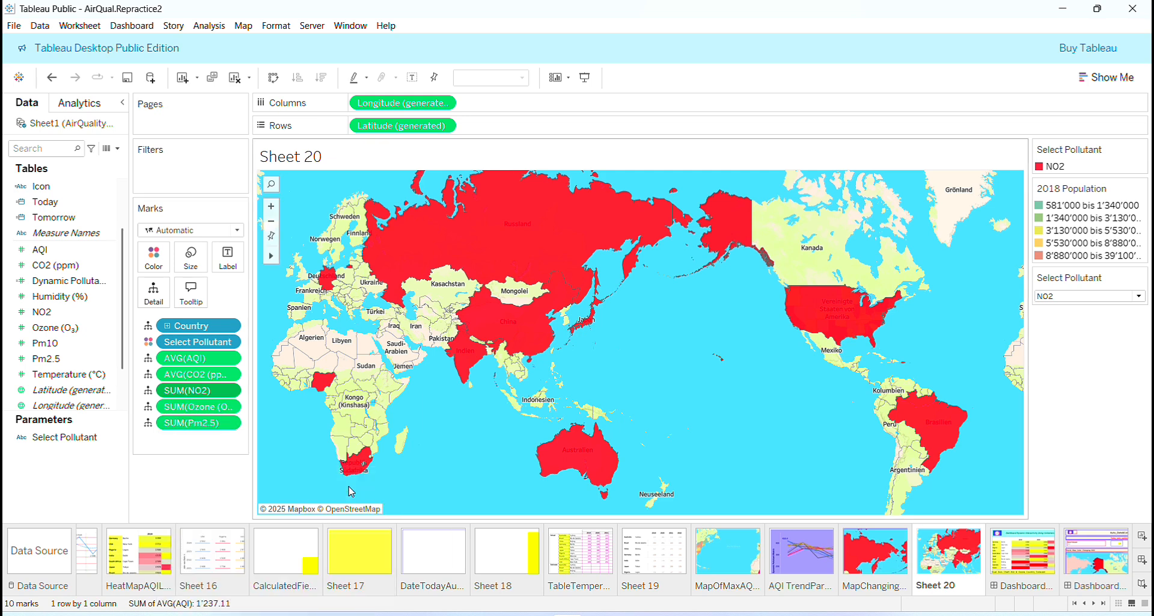
- Set the Ozone (O₃) and Pm2.5 measures on the map's marks to aggregate as Average
{"action": "left_click", "coordinate": [231, 406]}
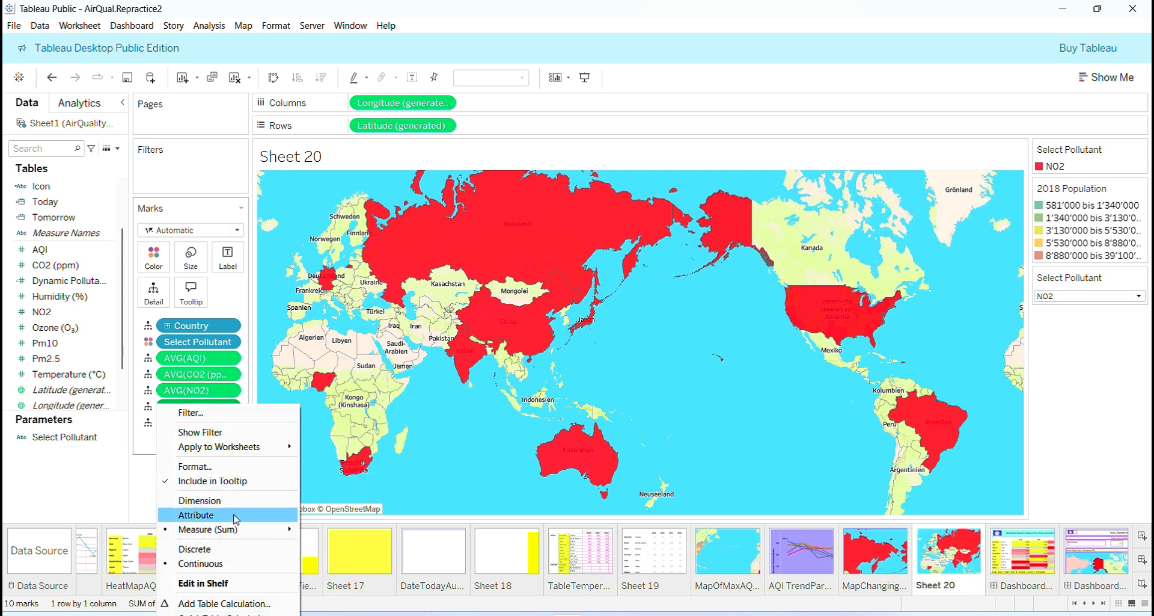
{"action": "mouse_move", "coordinate": [273, 529]}
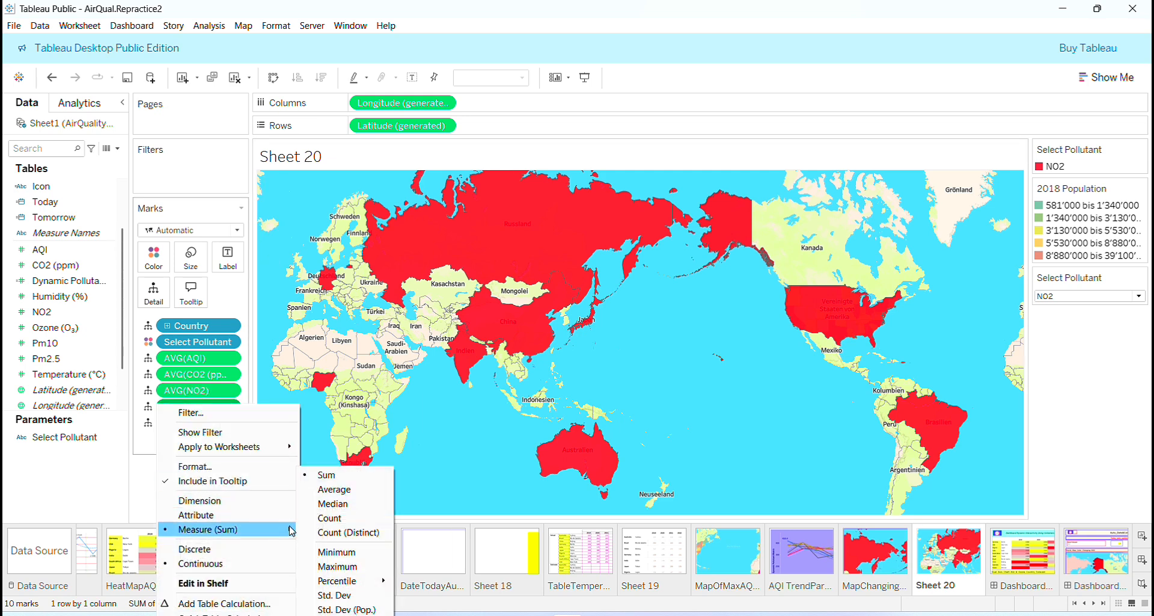
{"action": "left_click", "coordinate": [337, 489]}
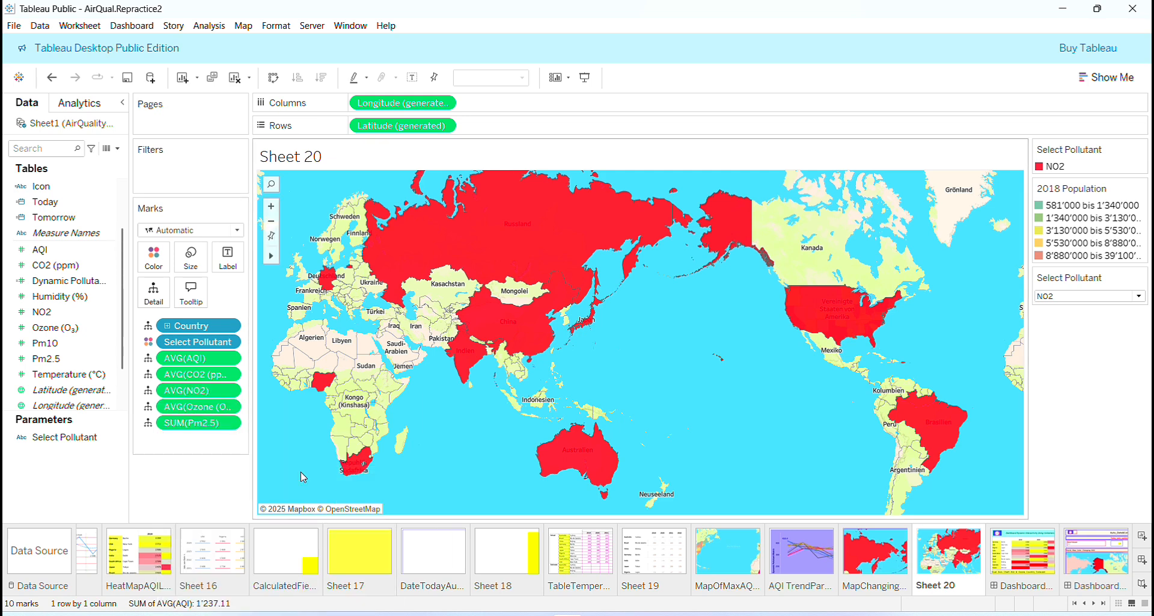
{"action": "left_click", "coordinate": [230, 423]}
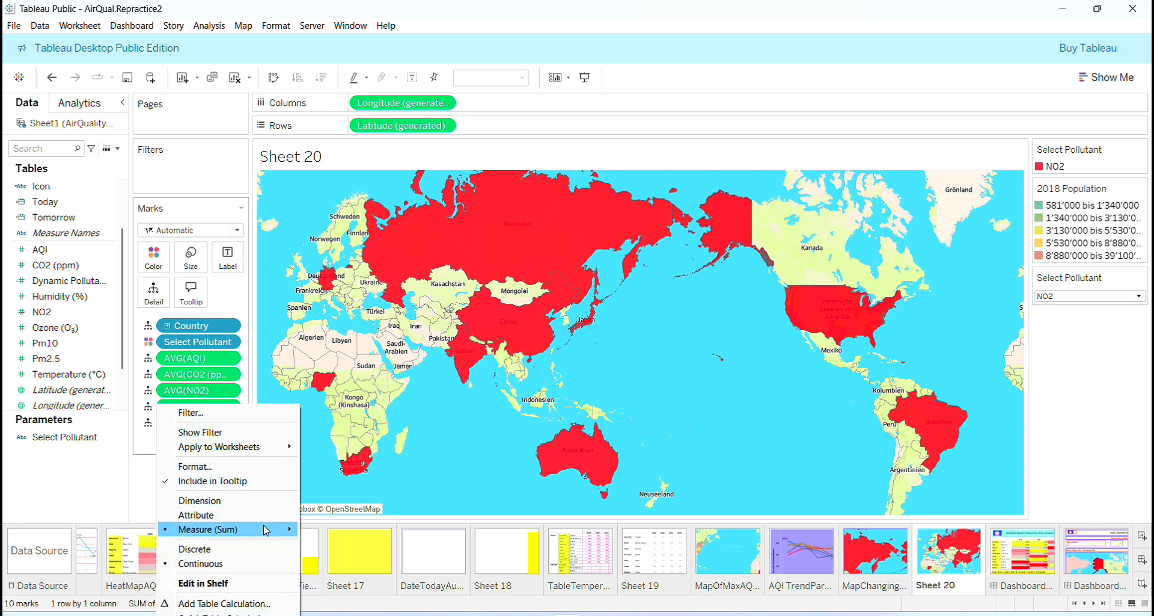
{"action": "mouse_move", "coordinate": [275, 531]}
{"action": "left_click", "coordinate": [336, 489]}
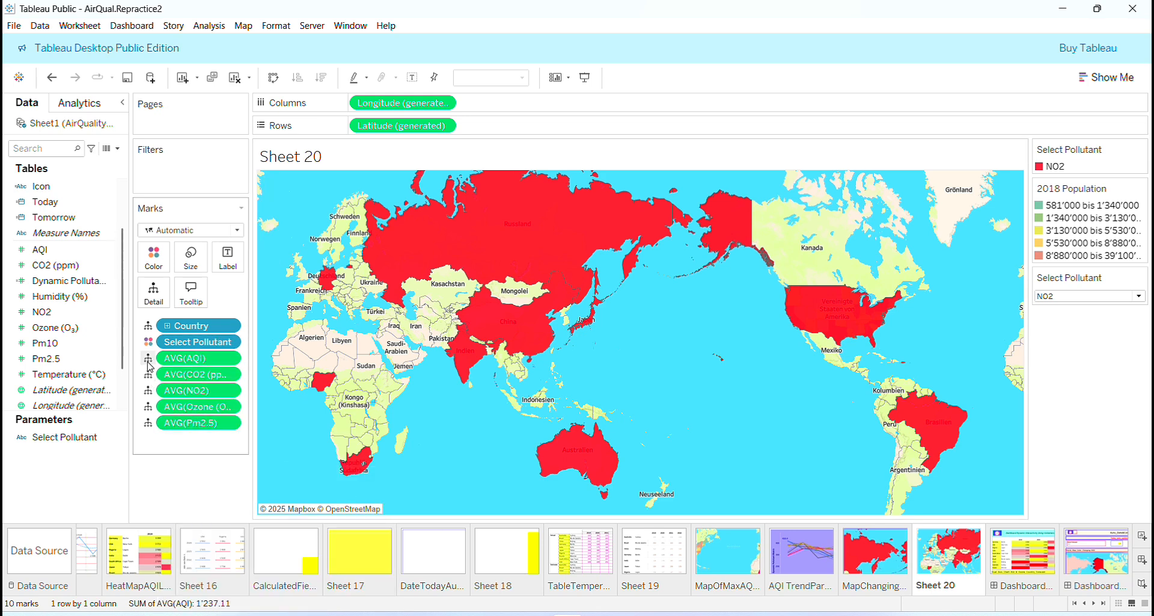
- Compare Sheet 20 with the existing color-changing map sheet and inspect the average pollutant values of individual countries on its map
{"action": "left_click", "coordinate": [148, 359]}
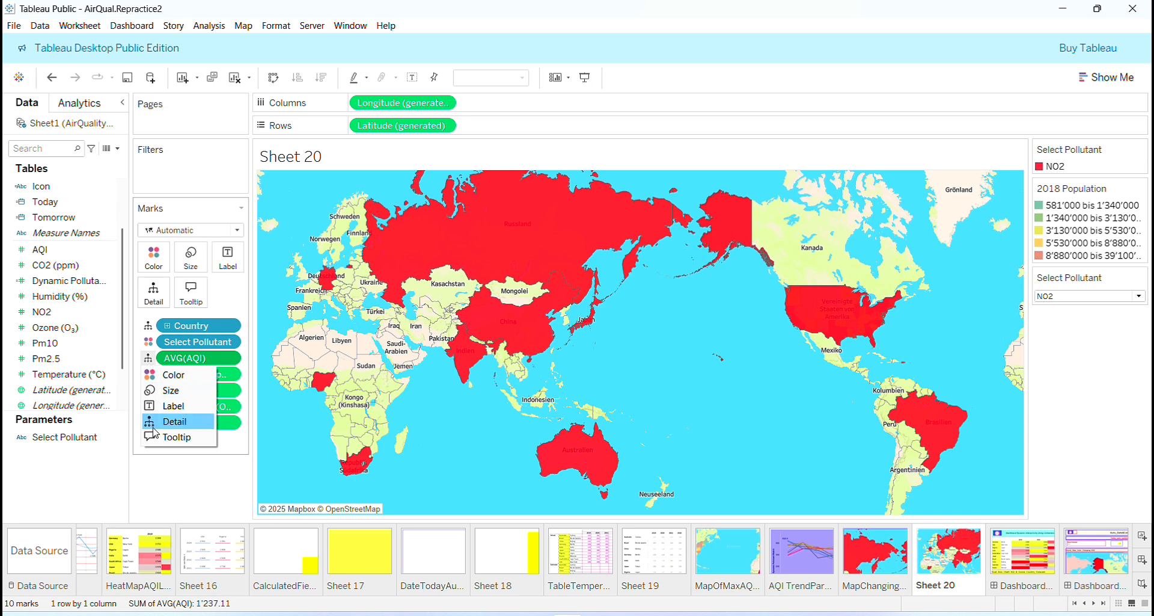
{"action": "left_click", "coordinate": [152, 479]}
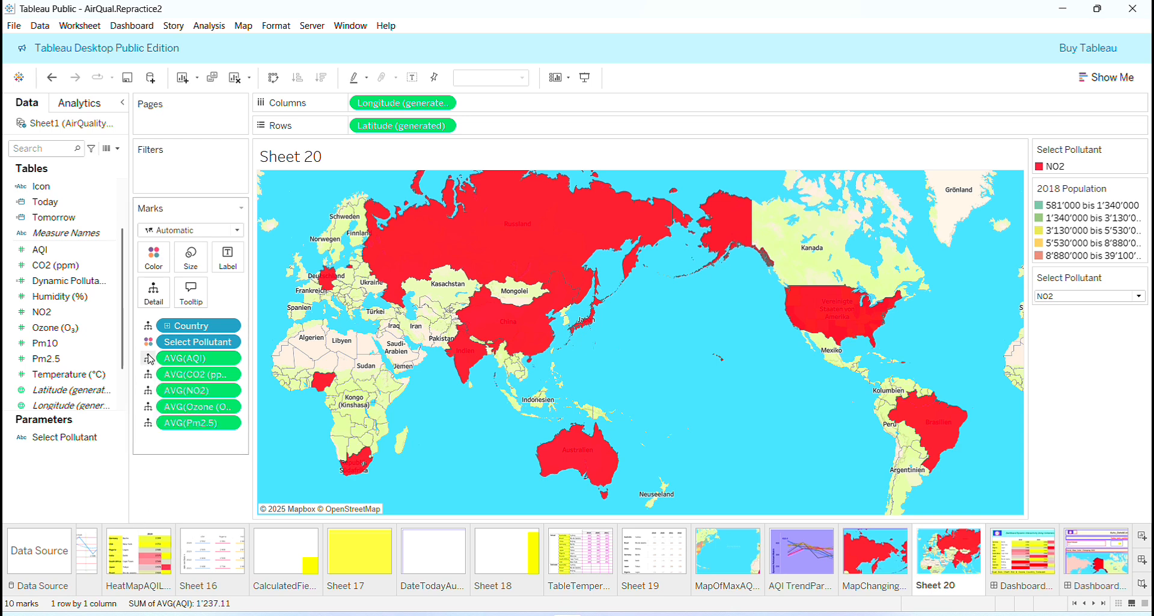
{"action": "left_click", "coordinate": [879, 554]}
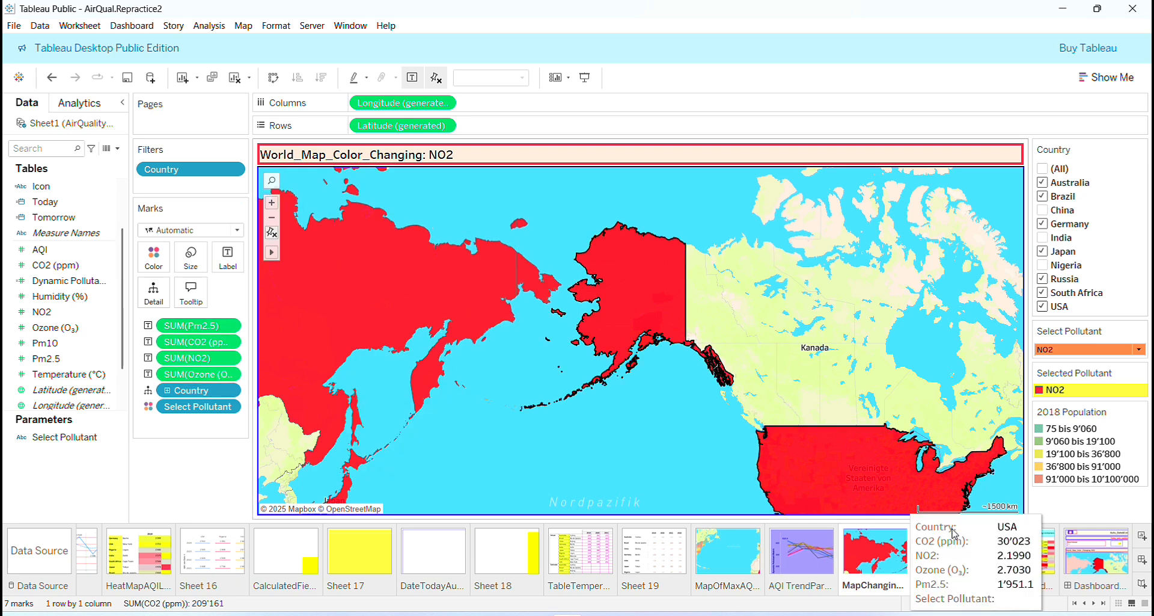
{"action": "left_click", "coordinate": [951, 562]}
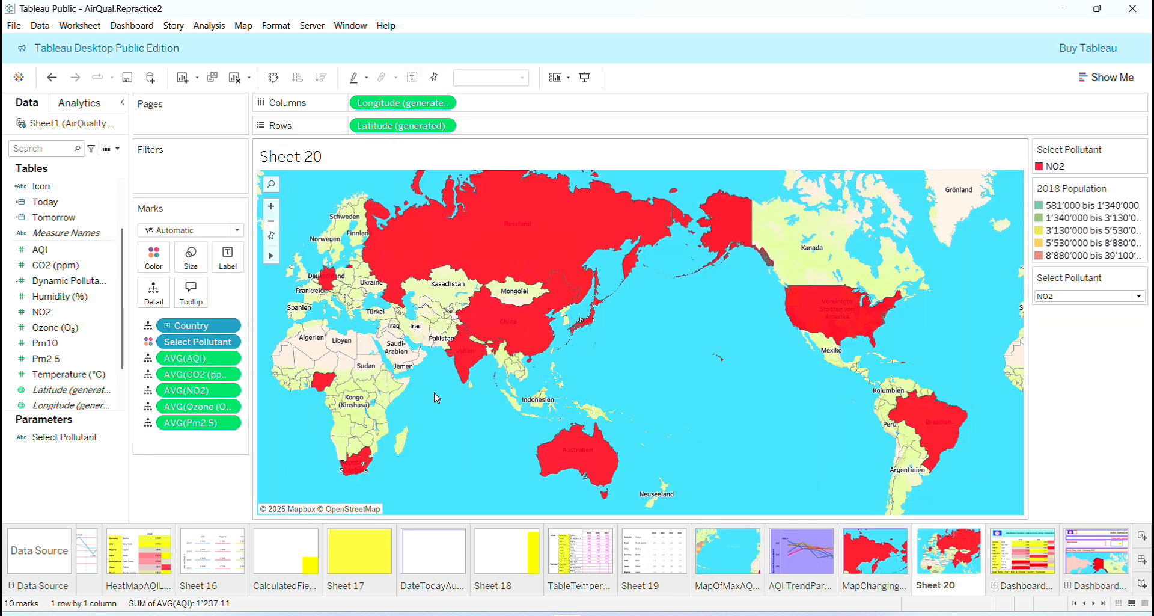
{"action": "mouse_move", "coordinate": [575, 216]}
{"action": "mouse_move", "coordinate": [838, 318]}
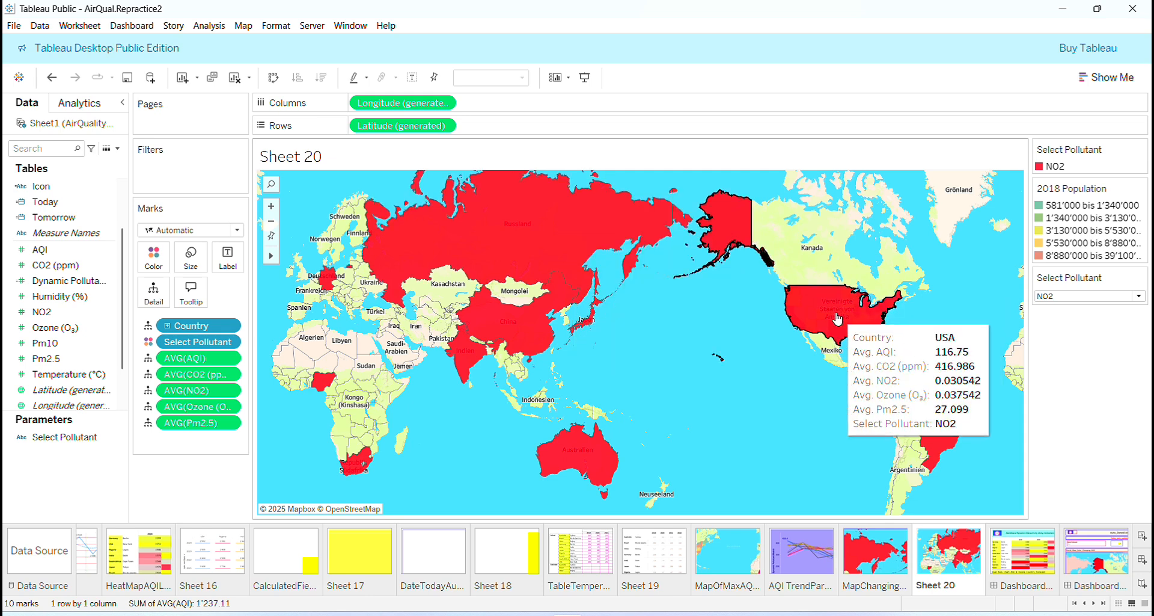
{"action": "mouse_move", "coordinate": [561, 468]}
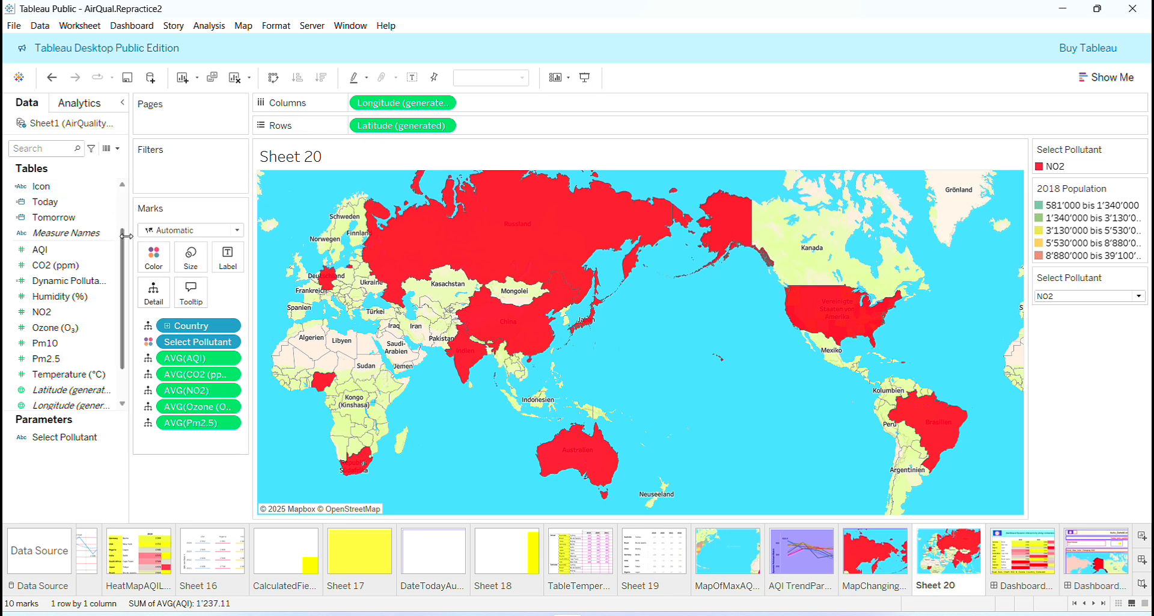
- Filter Sheet 20 by Country with all ten countries included, and show the Country filter beside the map
{"action": "scroll", "coordinate": [78, 240], "scroll_direction": "up", "scroll_amount": 2}
{"action": "left_click", "coordinate": [76, 201]}
{"action": "left_click_drag", "start_coordinate": [77, 202], "coordinate": [185, 179]}
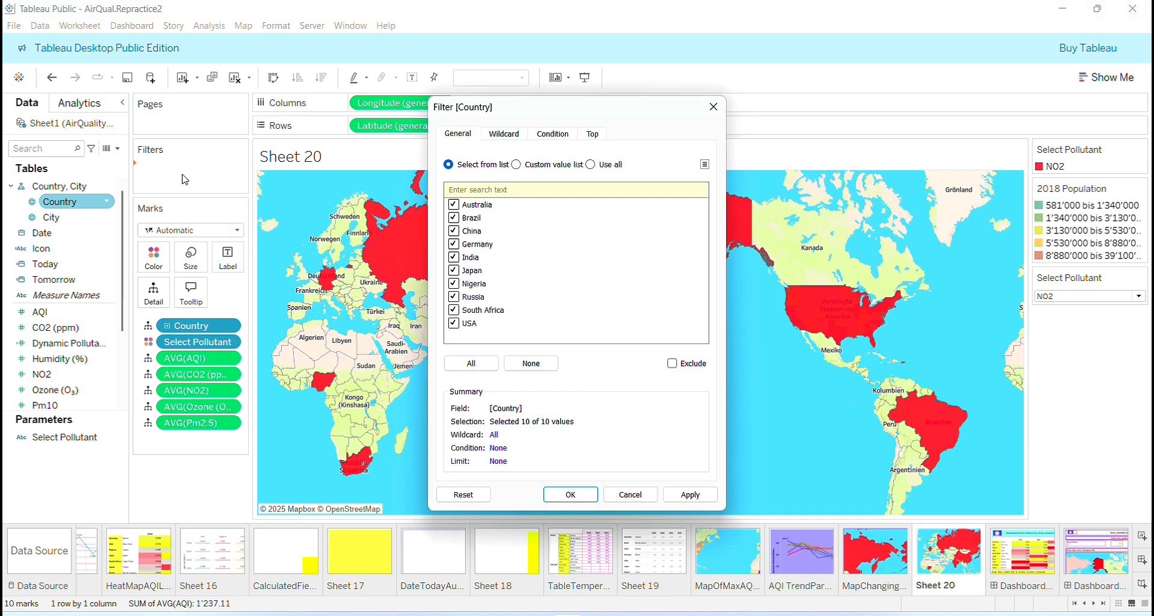
{"action": "left_click", "coordinate": [570, 494]}
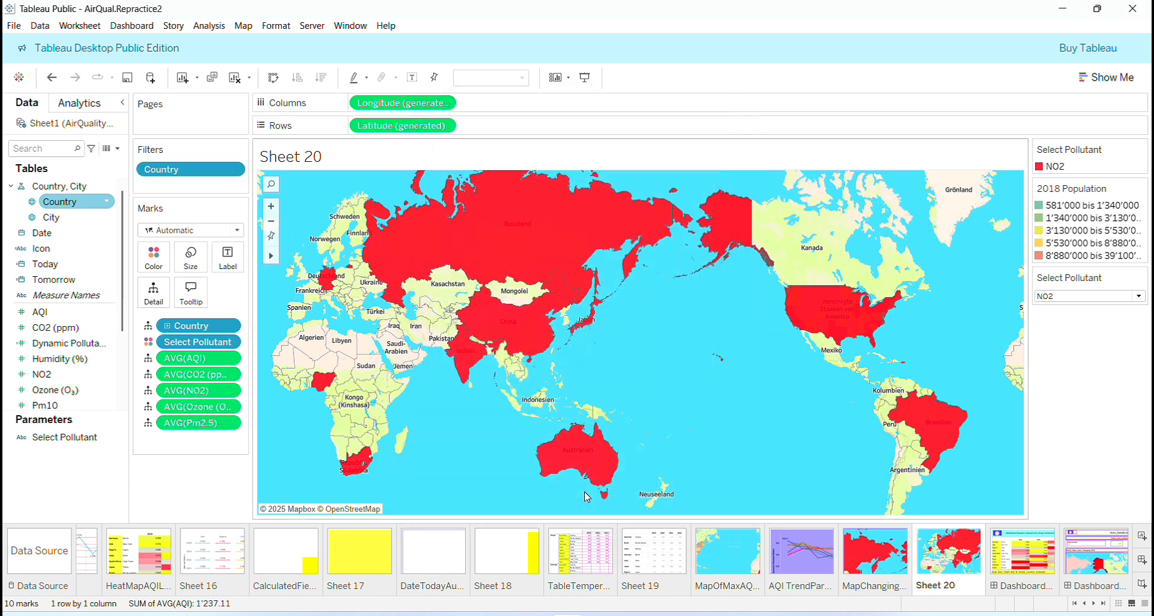
{"action": "left_click", "coordinate": [231, 170]}
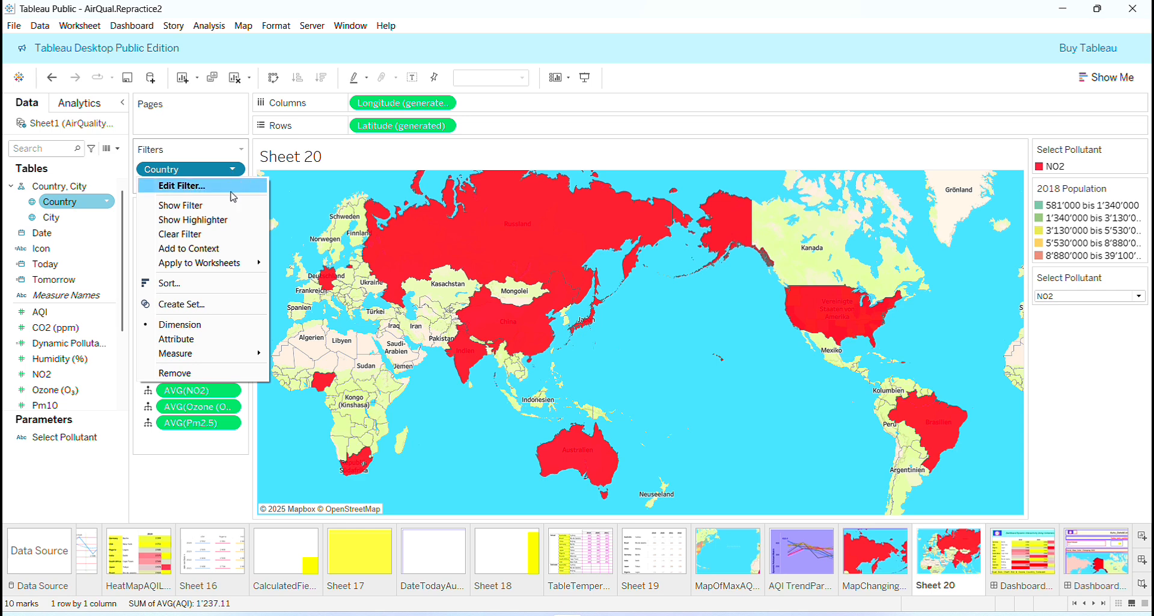
{"action": "left_click", "coordinate": [233, 207]}
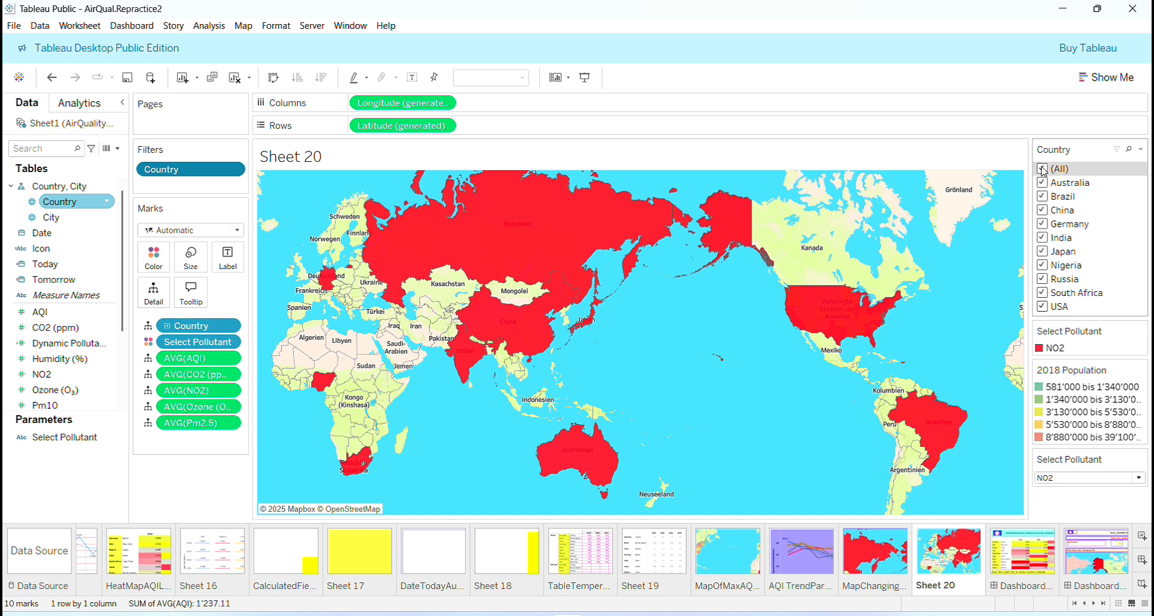
- Limit the Country filter to Brazil only and switch Select Pollutant to CO2 (ppm)
{"action": "left_click", "coordinate": [1043, 169]}
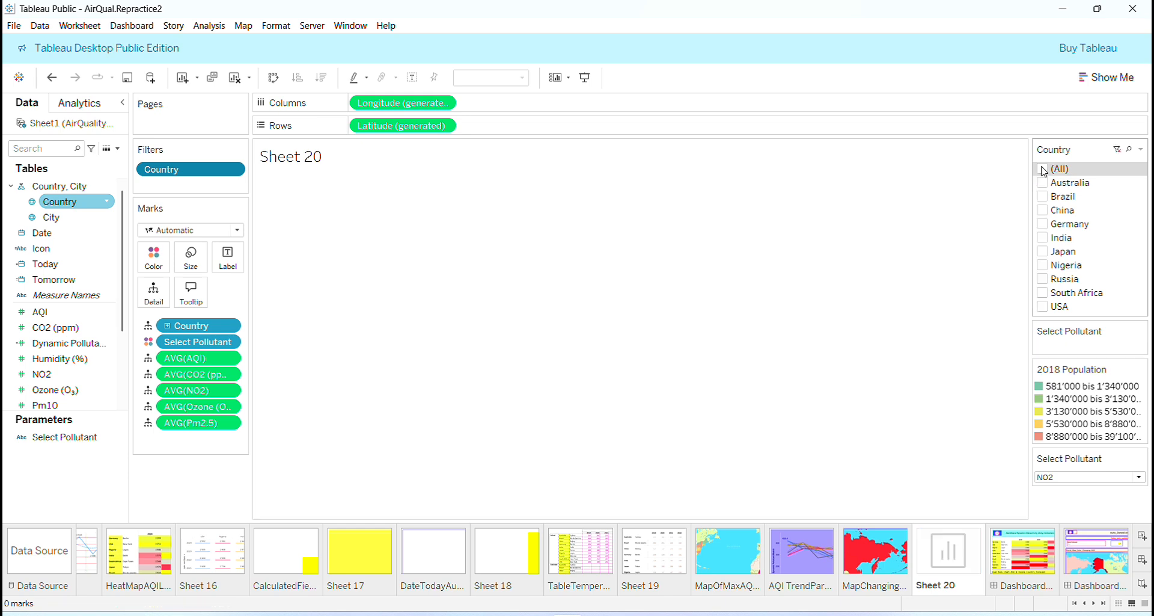
{"action": "left_click", "coordinate": [1043, 198]}
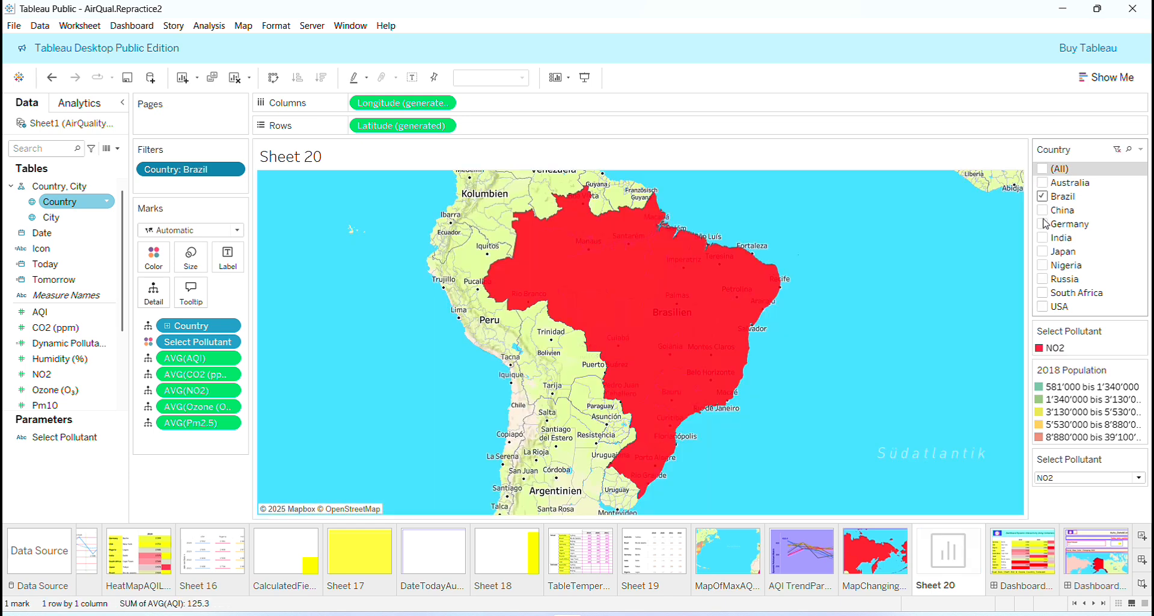
{"action": "mouse_move", "coordinate": [718, 300]}
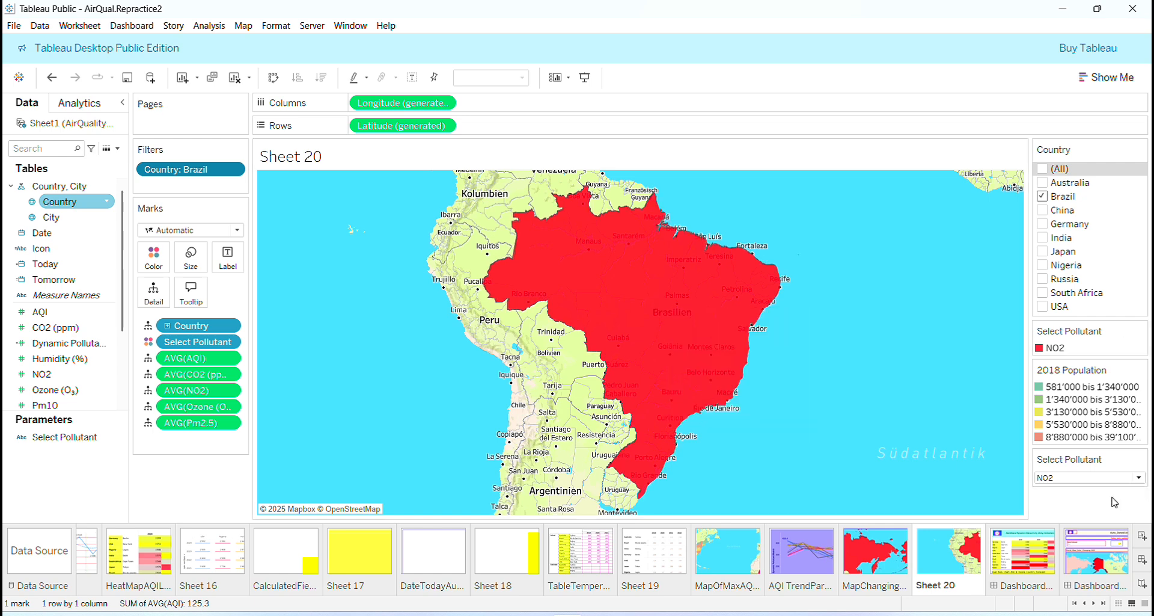
{"action": "left_click", "coordinate": [1139, 478]}
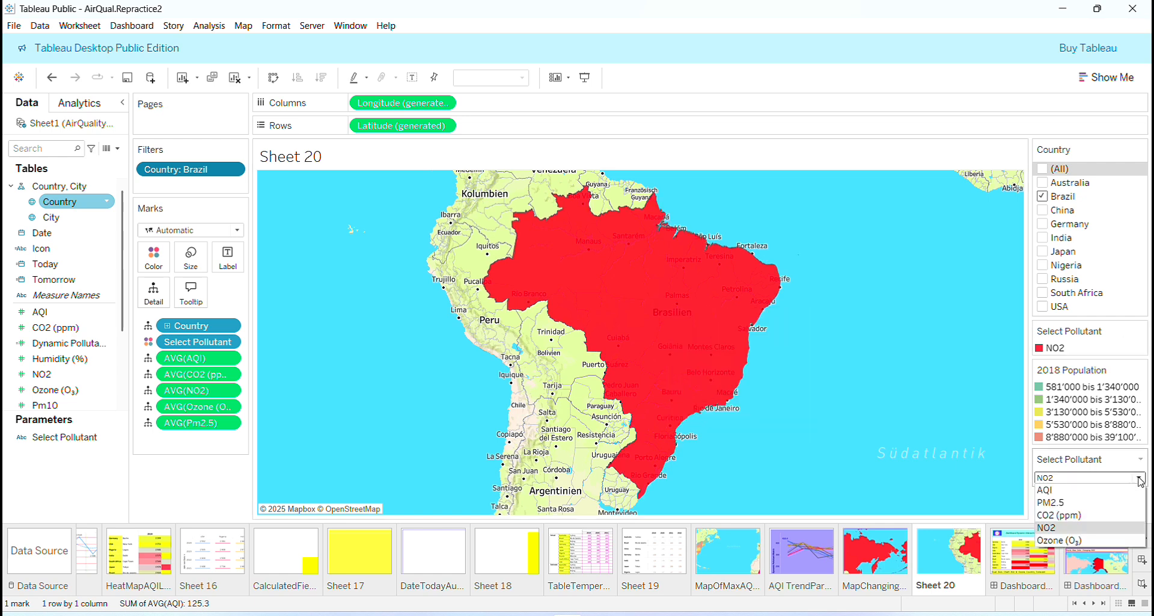
{"action": "left_click", "coordinate": [1082, 515]}
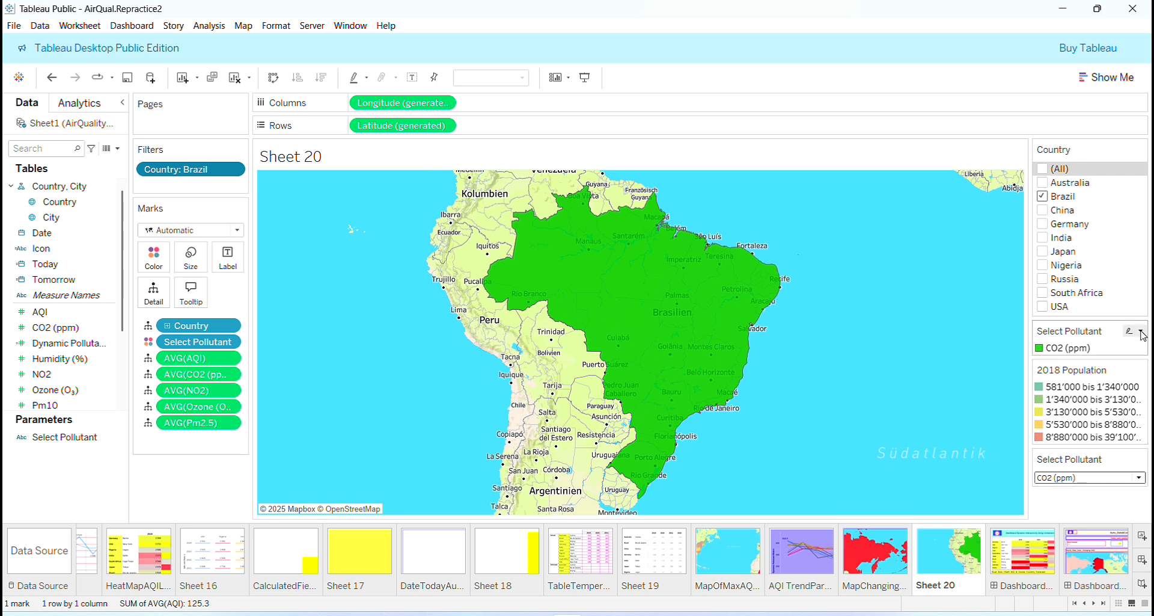
- Change the title of the map's color legend to "Selected Pollutant"
{"action": "left_click", "coordinate": [1141, 333]}
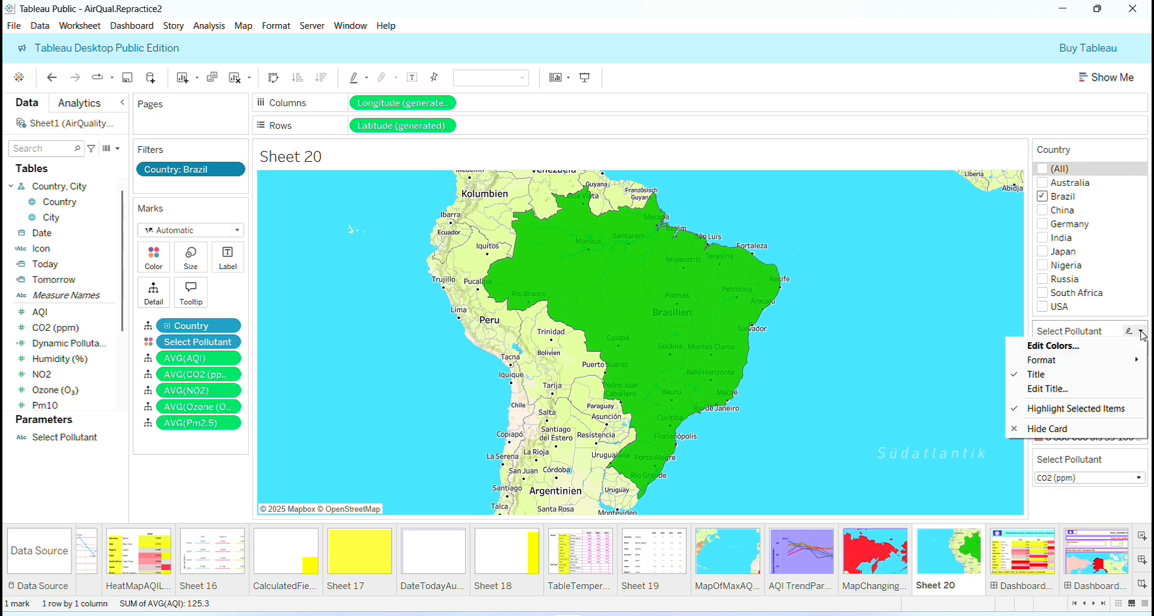
{"action": "left_click", "coordinate": [1061, 388]}
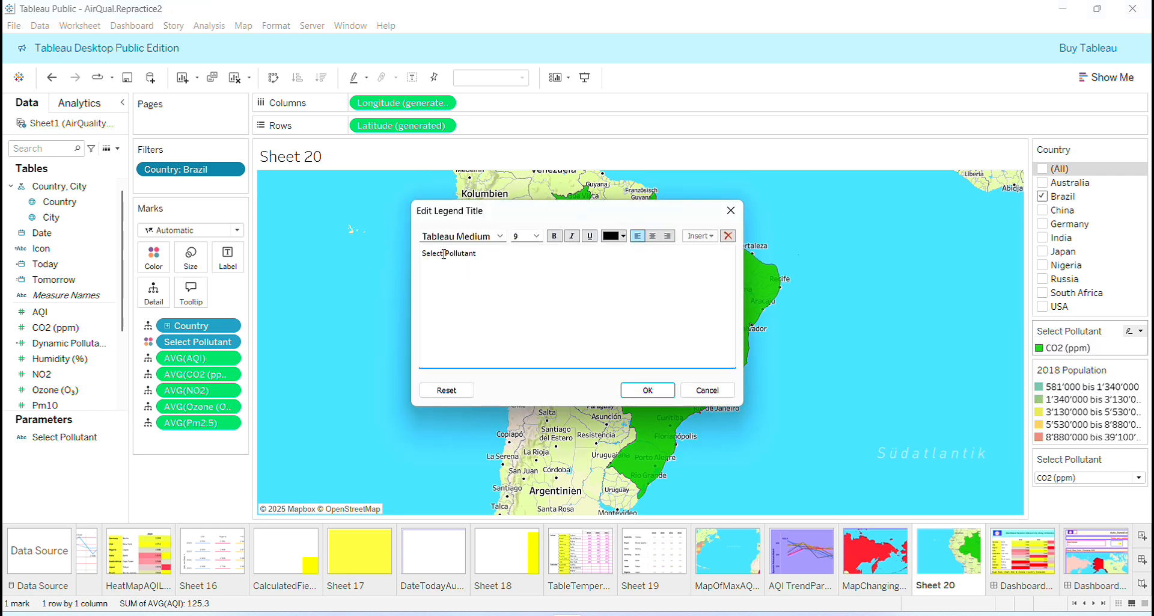
{"action": "left_click", "coordinate": [443, 253]}
{"action": "type", "text": "ed"}
{"action": "left_click", "coordinate": [641, 390]}
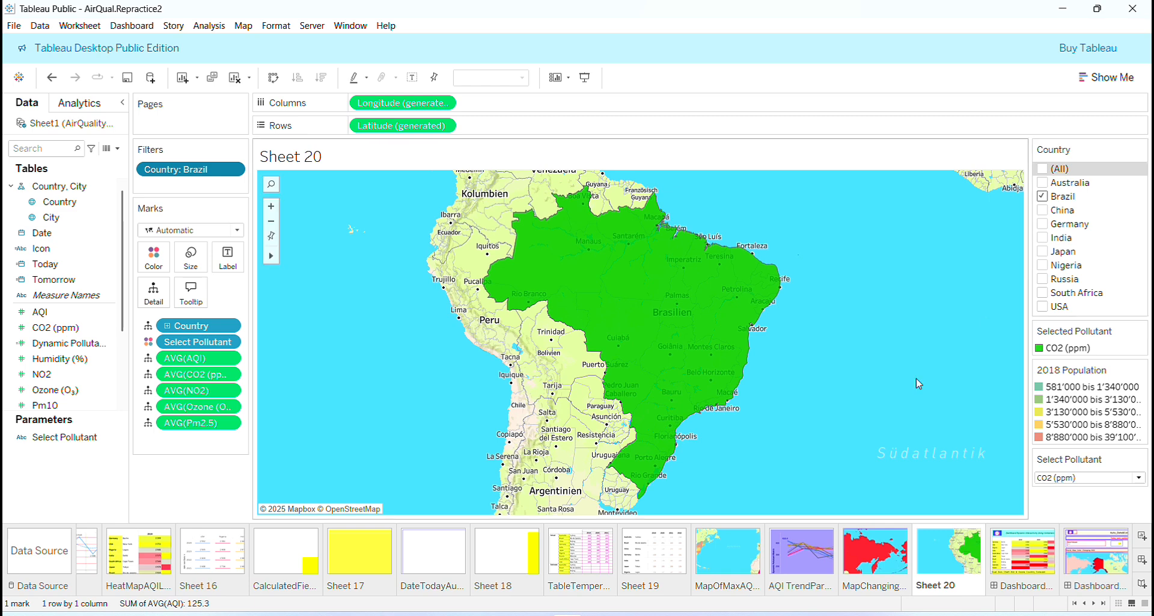
- Reposition the map on Sheet 20 with the Pan tool so that Brazil fills most of the view
{"action": "mouse_move", "coordinate": [588, 344]}
{"action": "left_click_drag", "start_coordinate": [355, 347], "coordinate": [554, 355]}
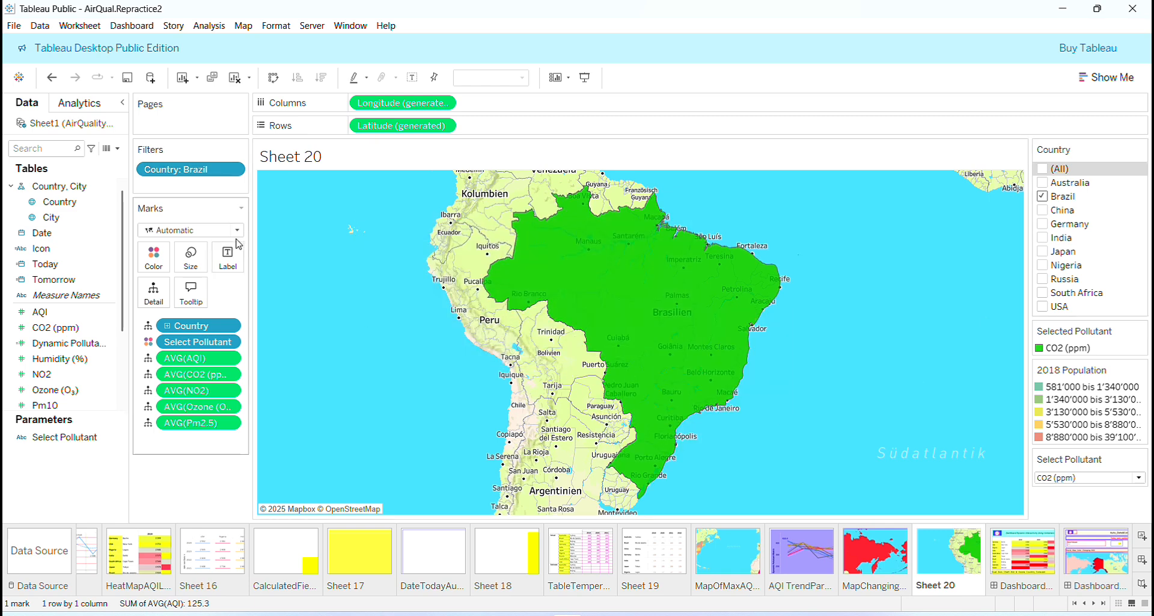
{"action": "mouse_move", "coordinate": [272, 258]}
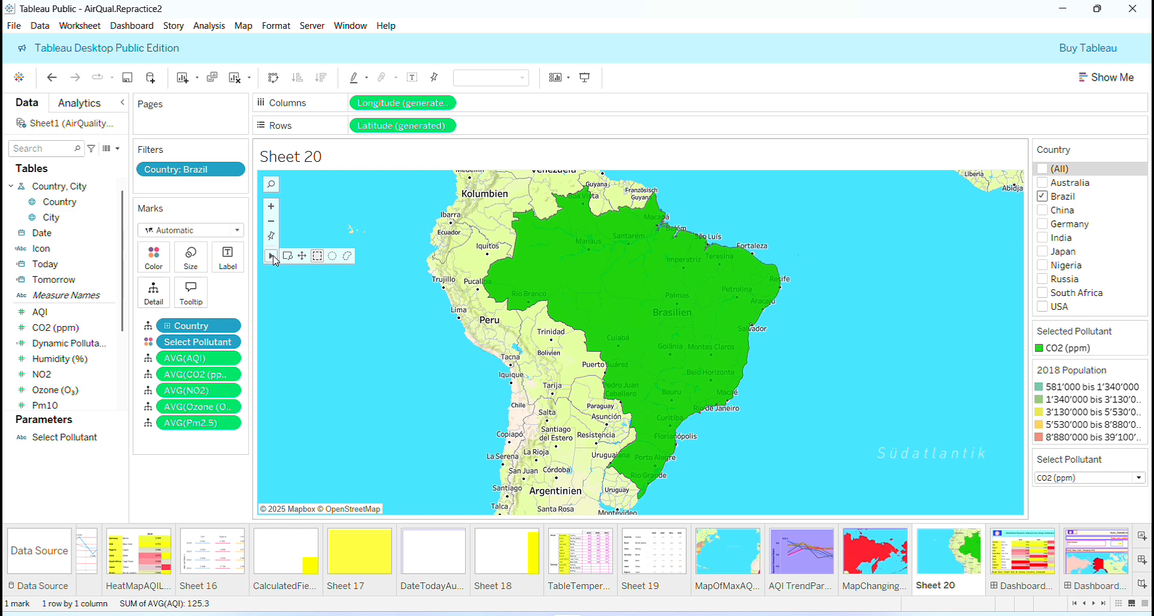
{"action": "double_click", "coordinate": [301, 254]}
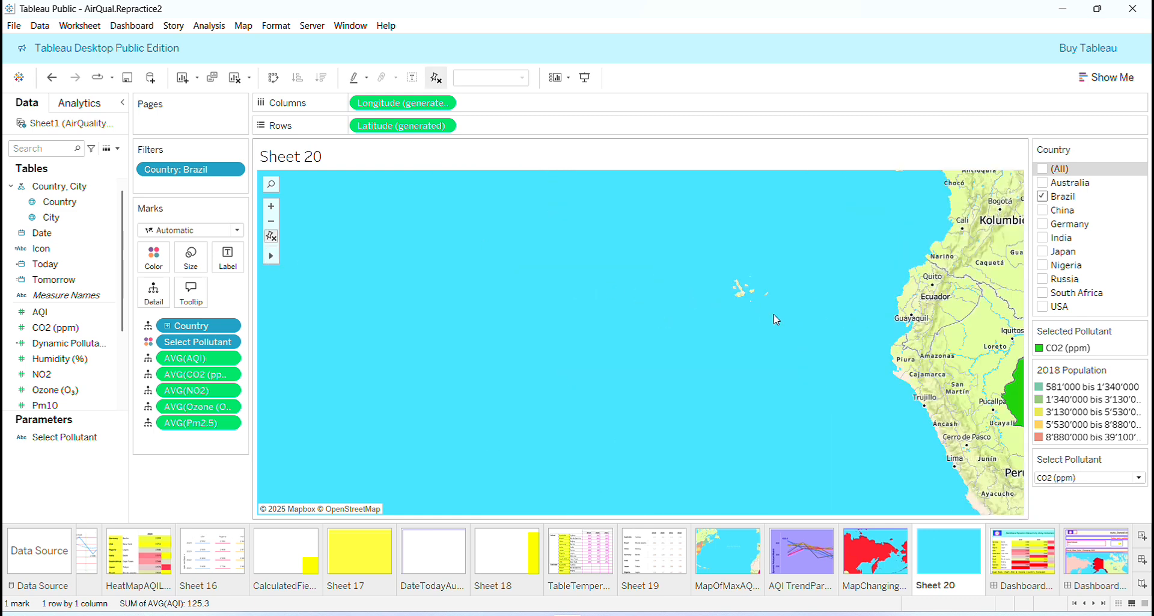
{"action": "left_click_drag", "start_coordinate": [575, 323], "coordinate": [11, 277]}
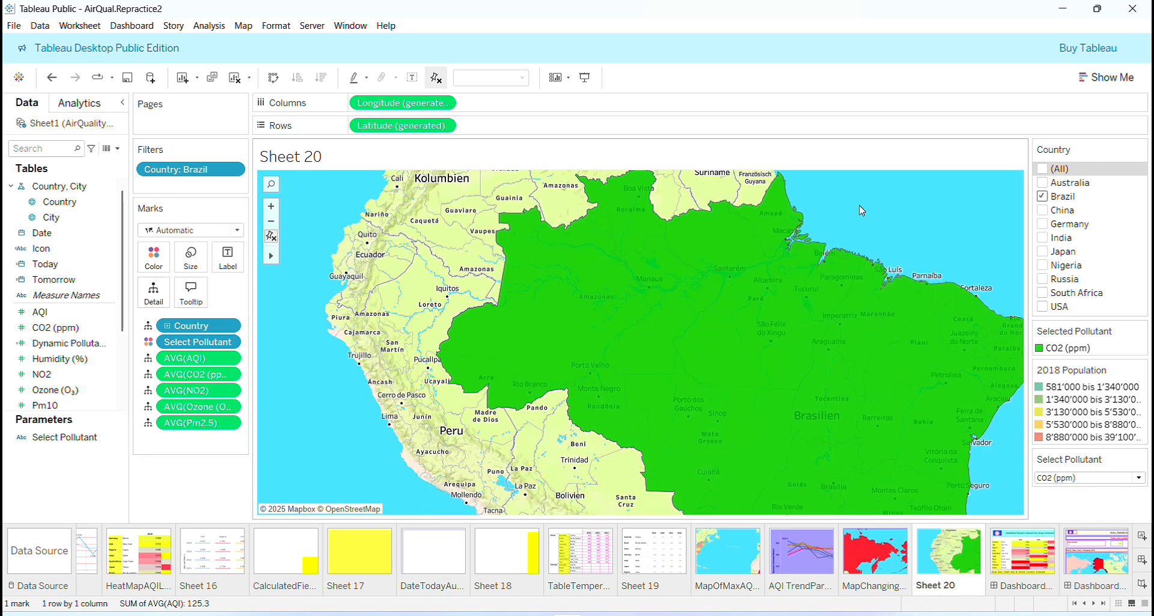
{"action": "left_click_drag", "start_coordinate": [363, 386], "coordinate": [304, 357]}
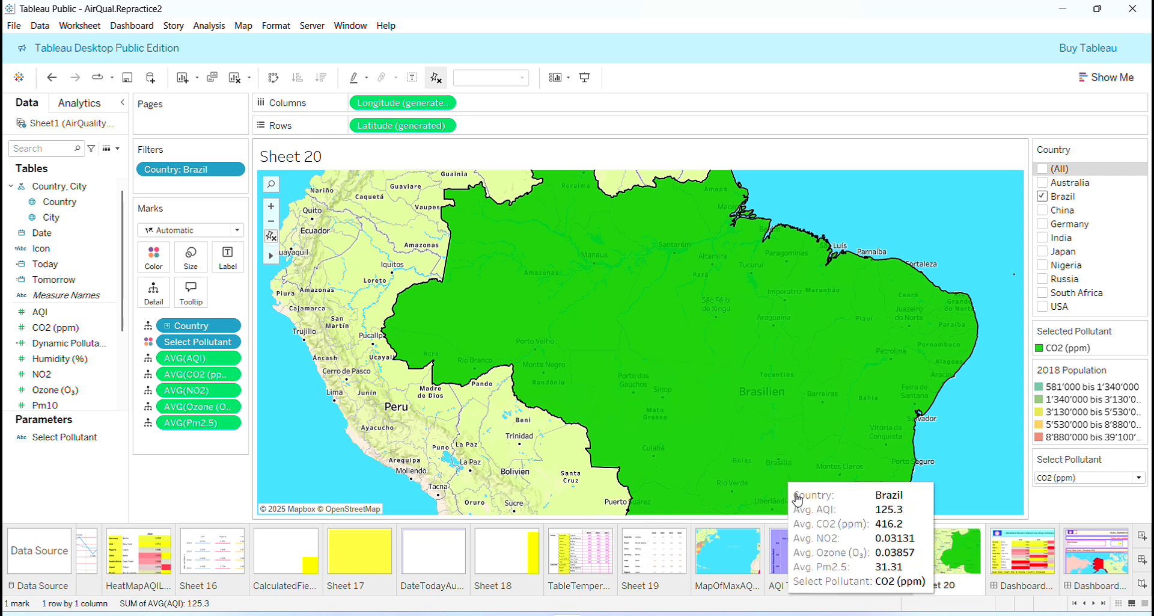
- Review the marks setup of the existing color-changing map sheet and the Country and Select Pollutant mark roles on Sheet 20
{"action": "left_click", "coordinate": [854, 554]}
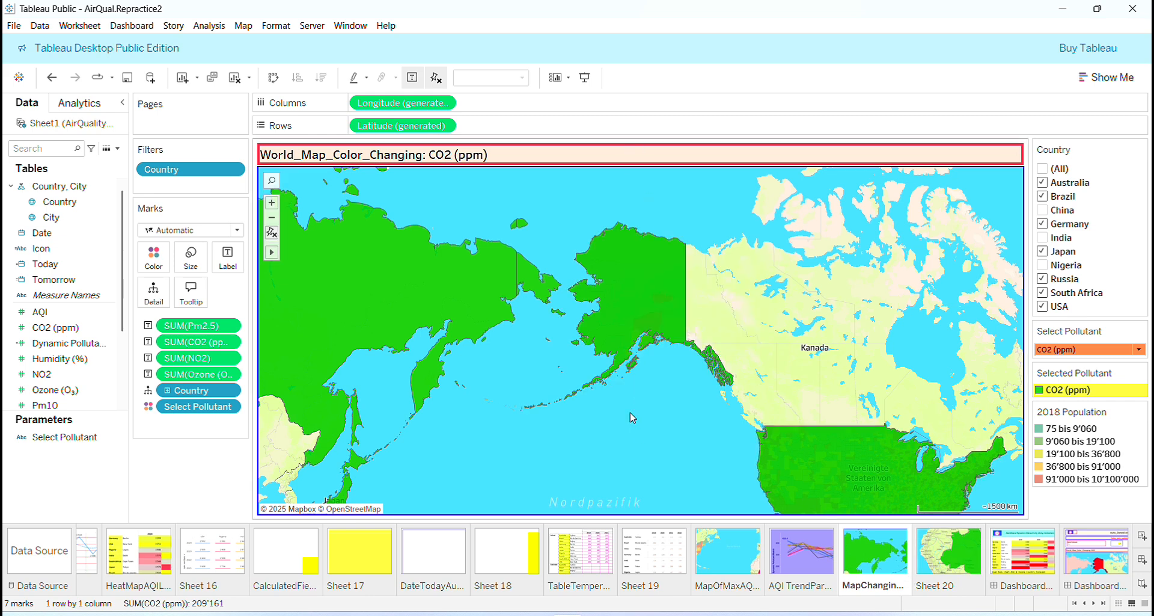
{"action": "mouse_move", "coordinate": [851, 451]}
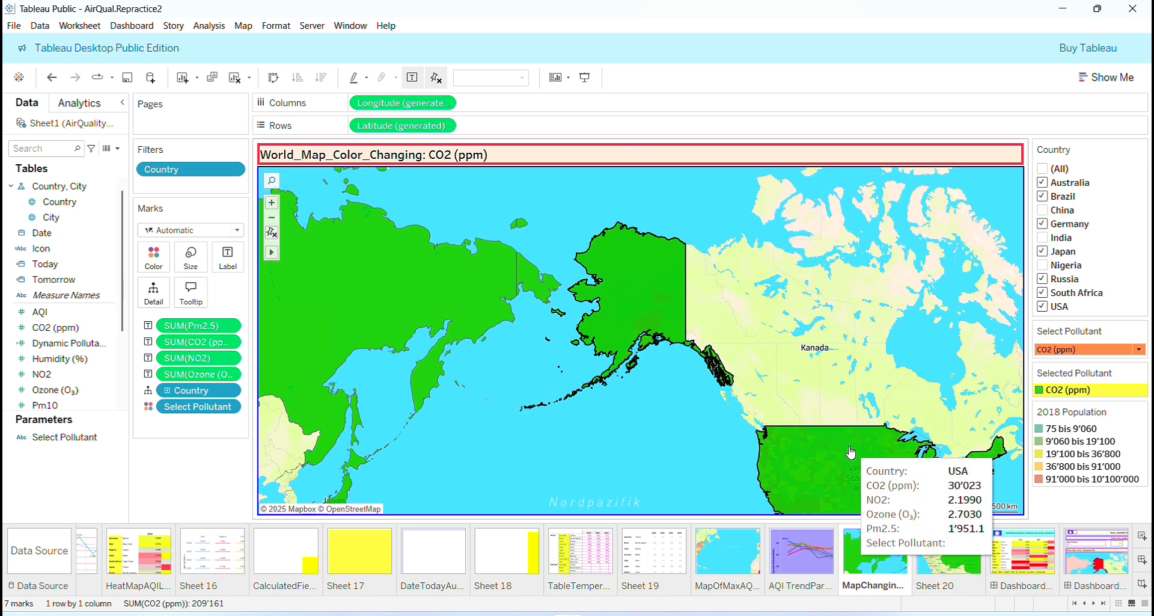
{"action": "left_click", "coordinate": [954, 565]}
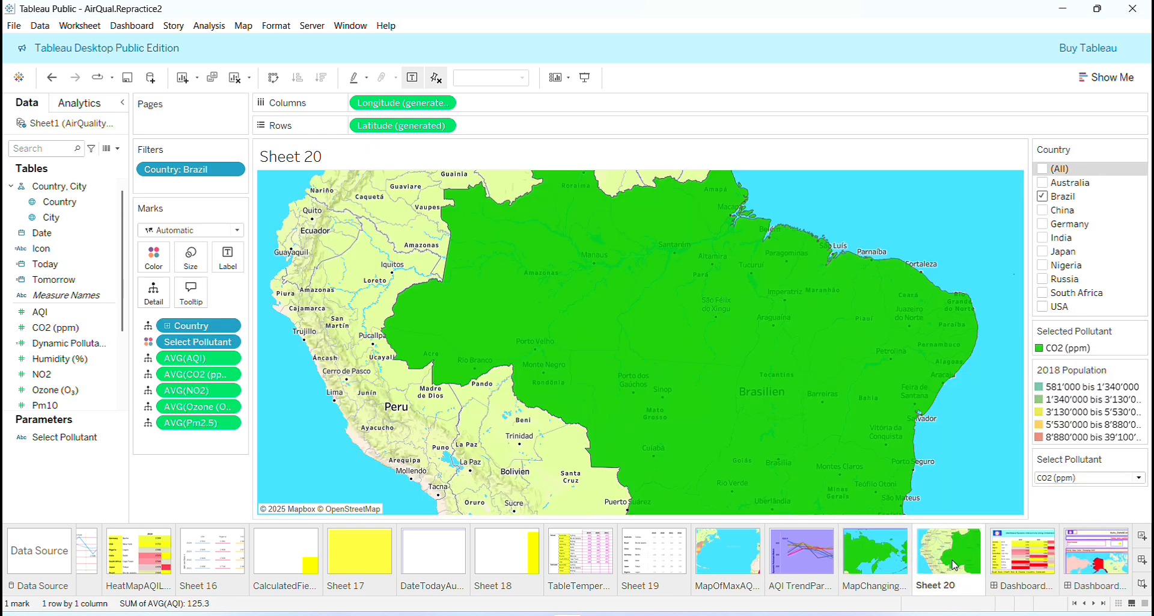
{"action": "left_click", "coordinate": [148, 328]}
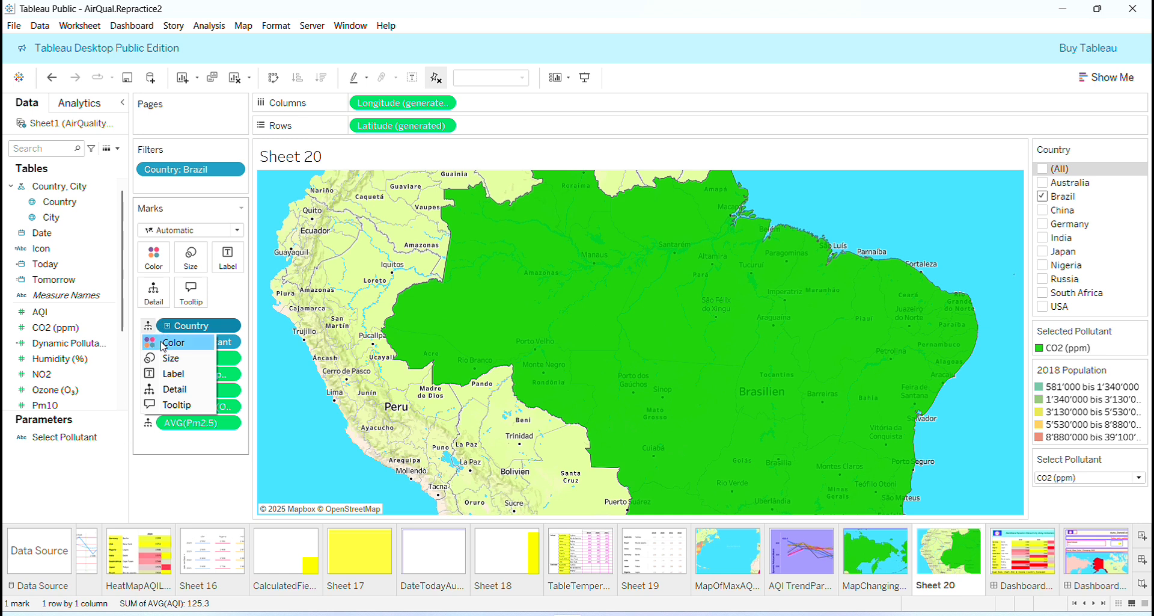
{"action": "left_click", "coordinate": [168, 464]}
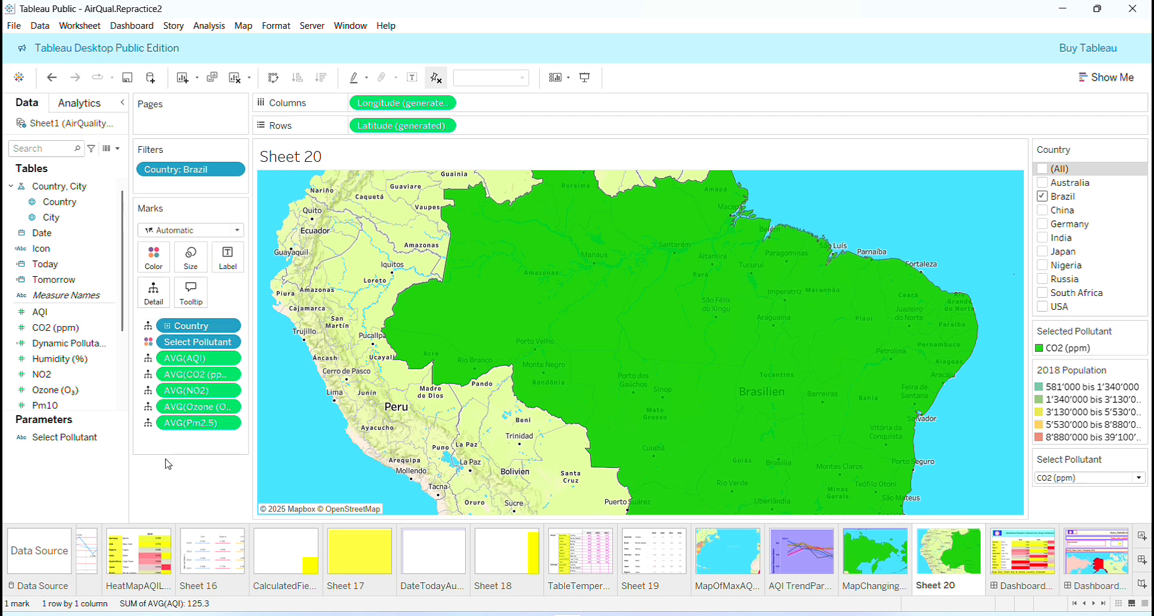
{"action": "left_click", "coordinate": [150, 347]}
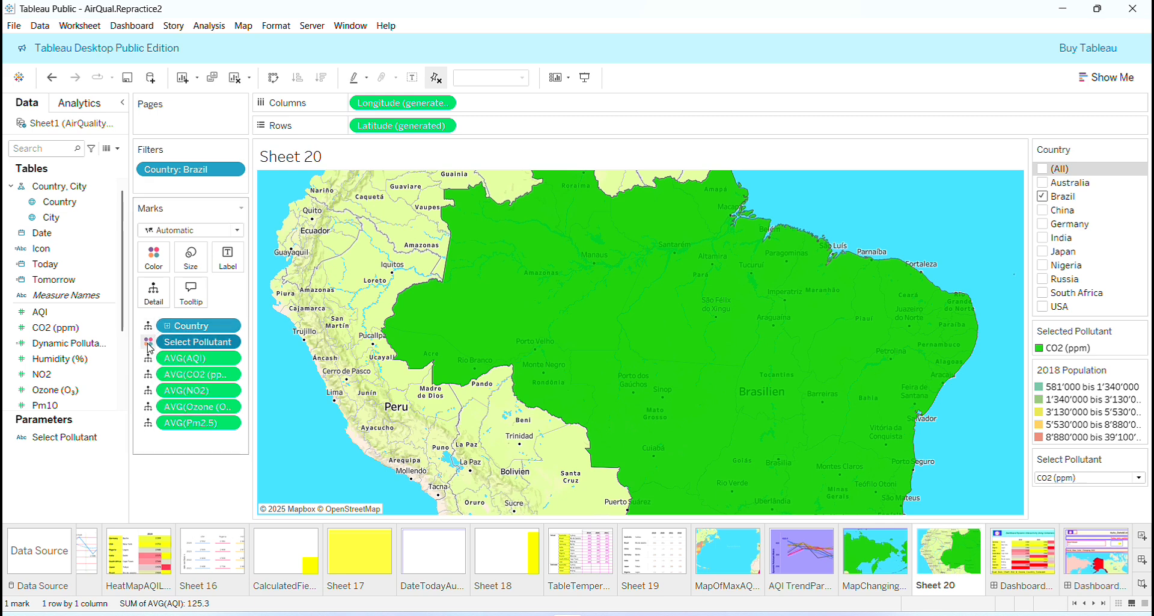
{"action": "left_click", "coordinate": [163, 498]}
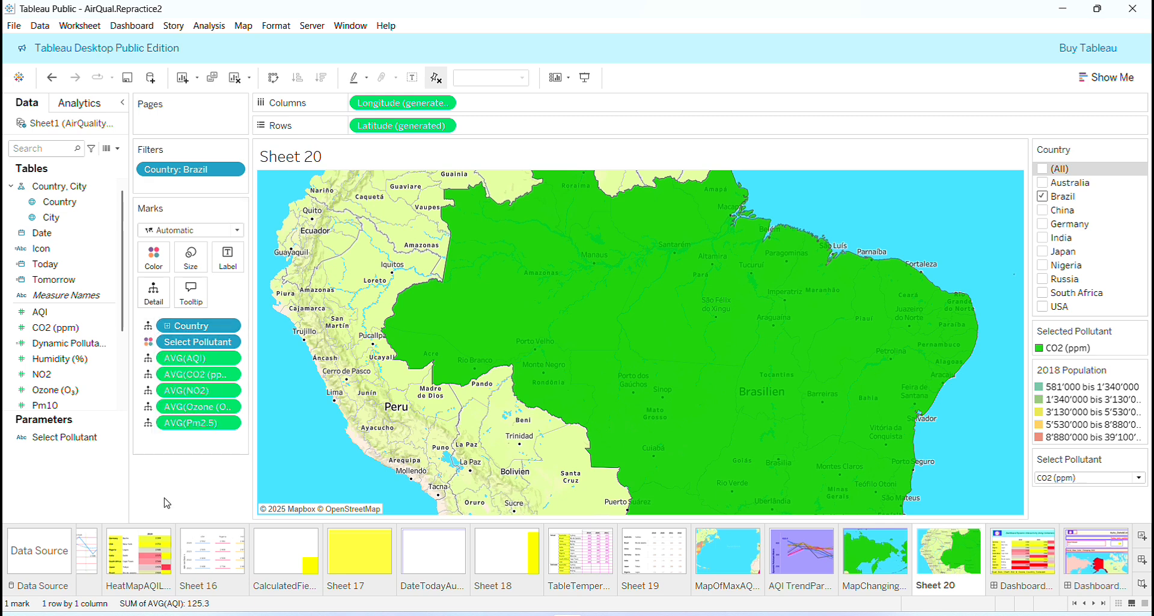
- Save the air quality workbook under its current name
{"action": "mouse_move", "coordinate": [558, 386]}
{"action": "left_click", "coordinate": [13, 21]}
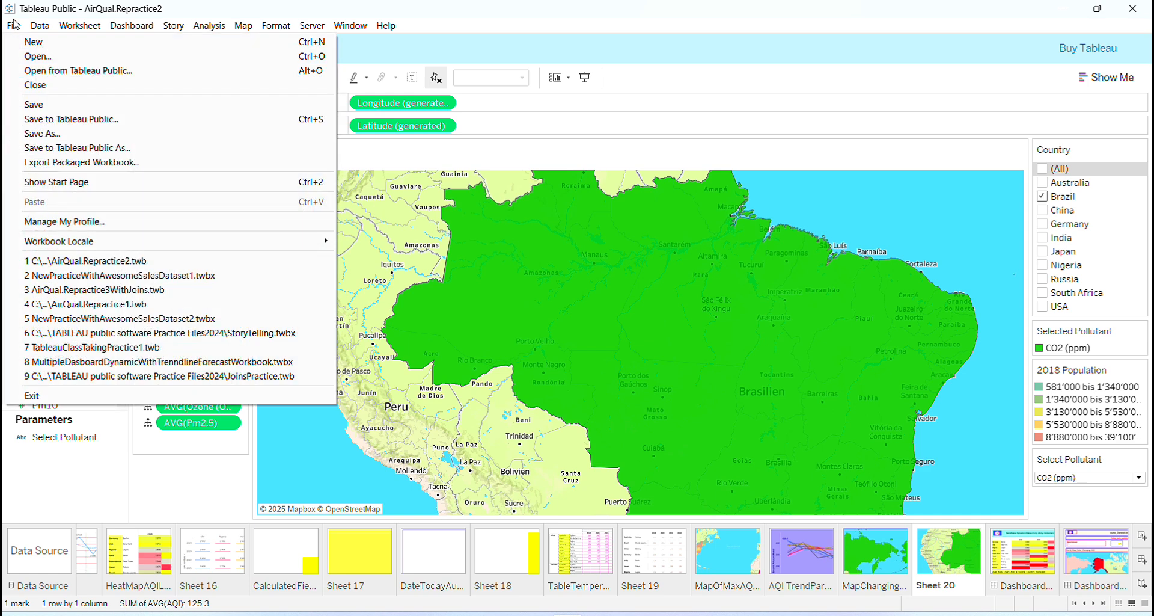
{"action": "left_click", "coordinate": [27, 104]}
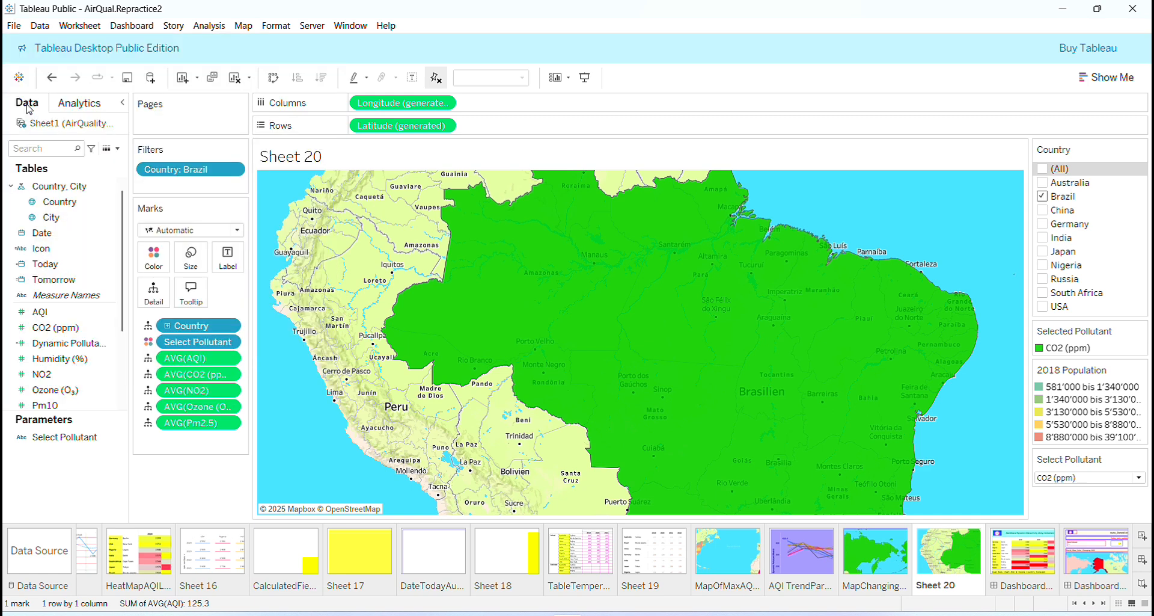
- Examine the background layer settings of the Sheet 20 map, including the available background styles
{"action": "left_click", "coordinate": [243, 27]}
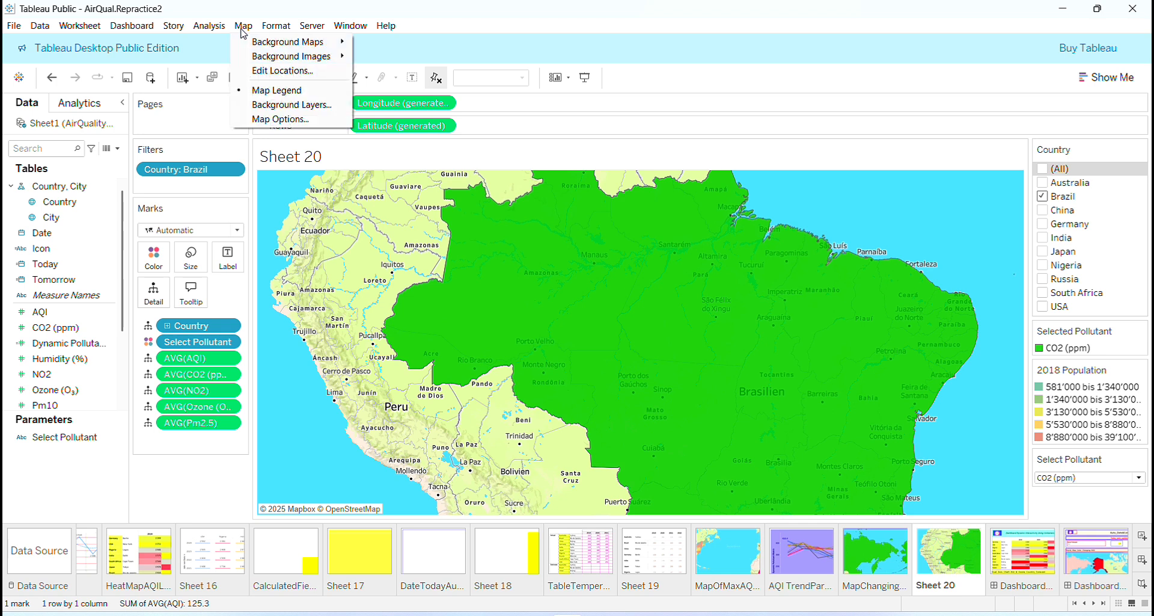
{"action": "left_click", "coordinate": [264, 106]}
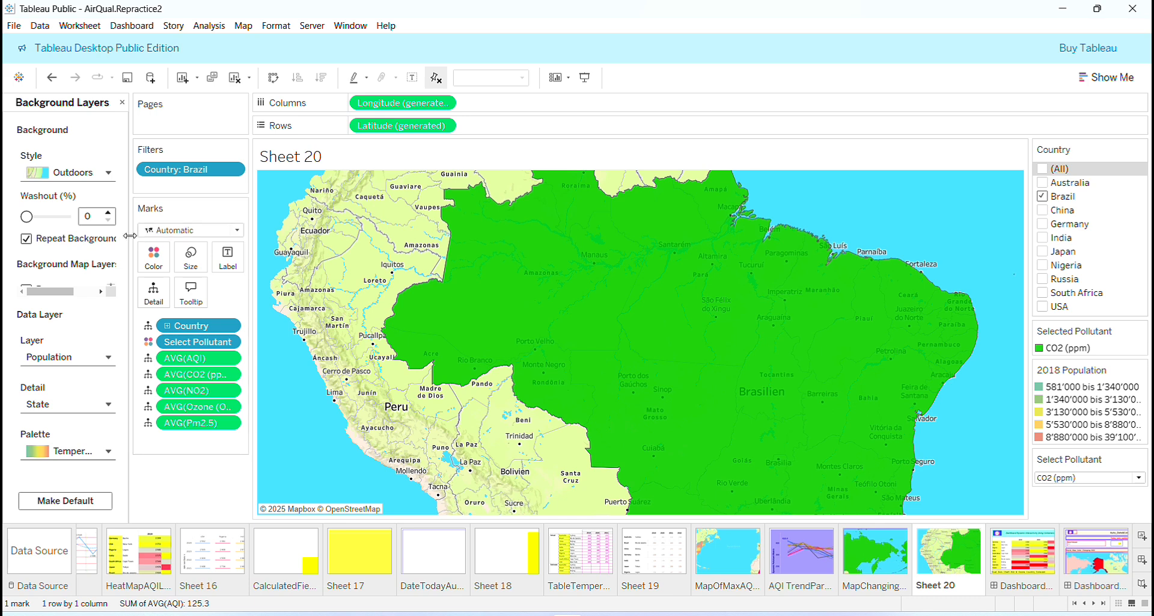
{"action": "left_click_drag", "start_coordinate": [225, 247], "coordinate": [314, 255]}
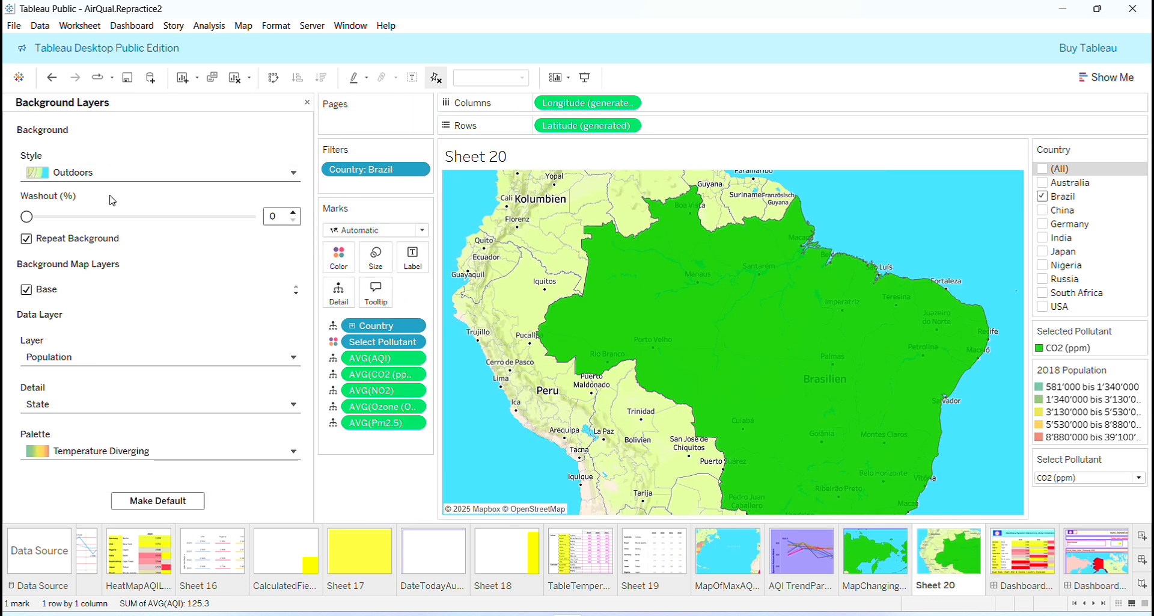
{"action": "left_click", "coordinate": [294, 174]}
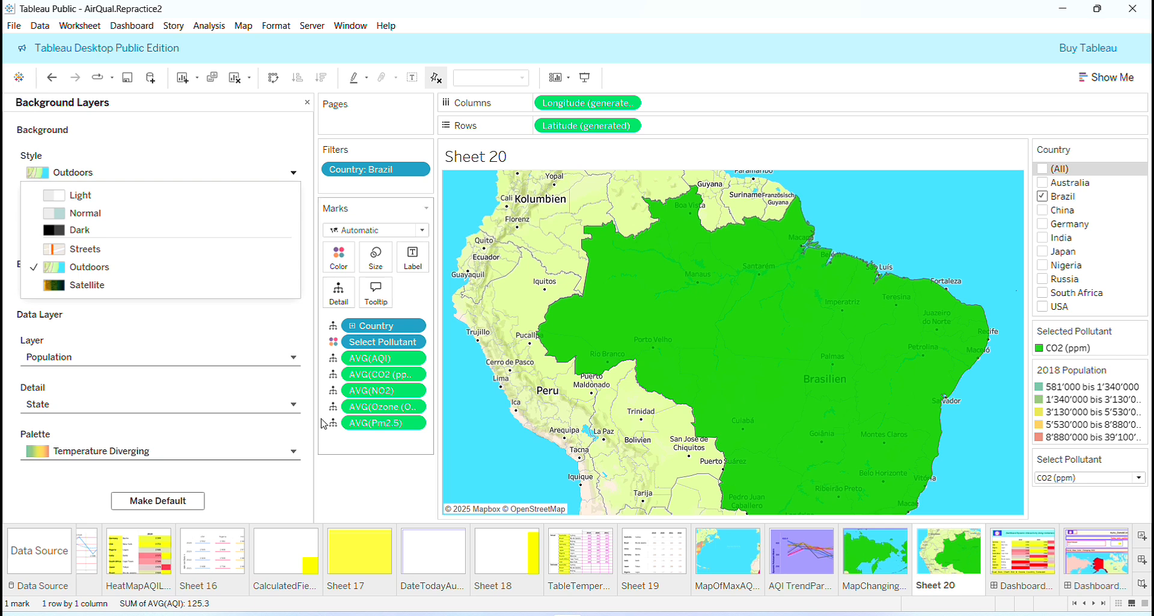
{"action": "left_click", "coordinate": [347, 536]}
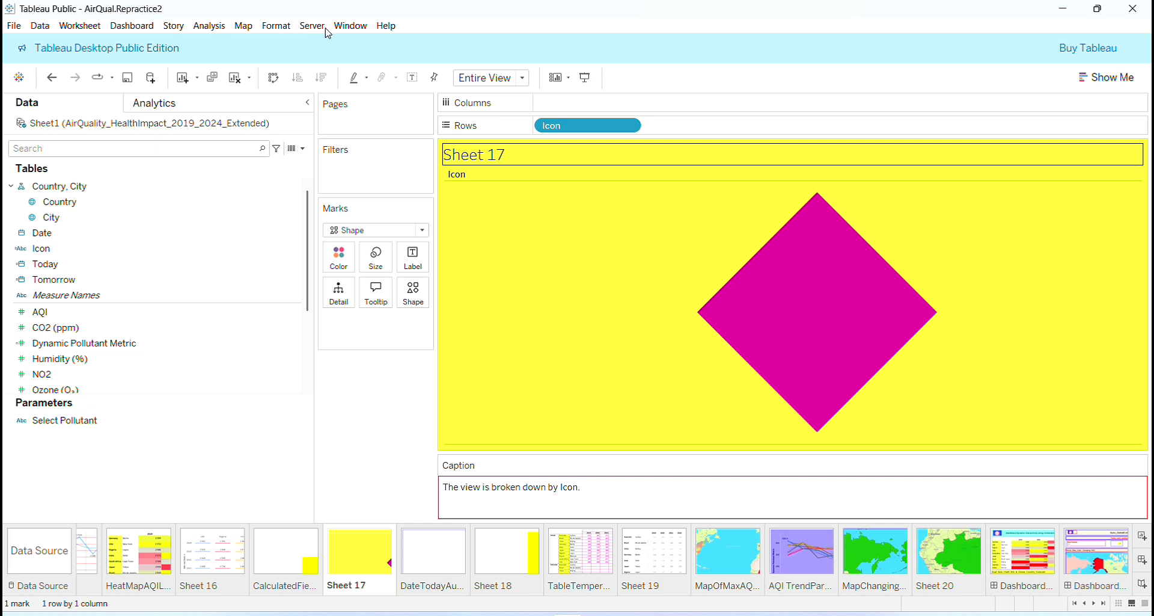
{"action": "left_click", "coordinate": [959, 554]}
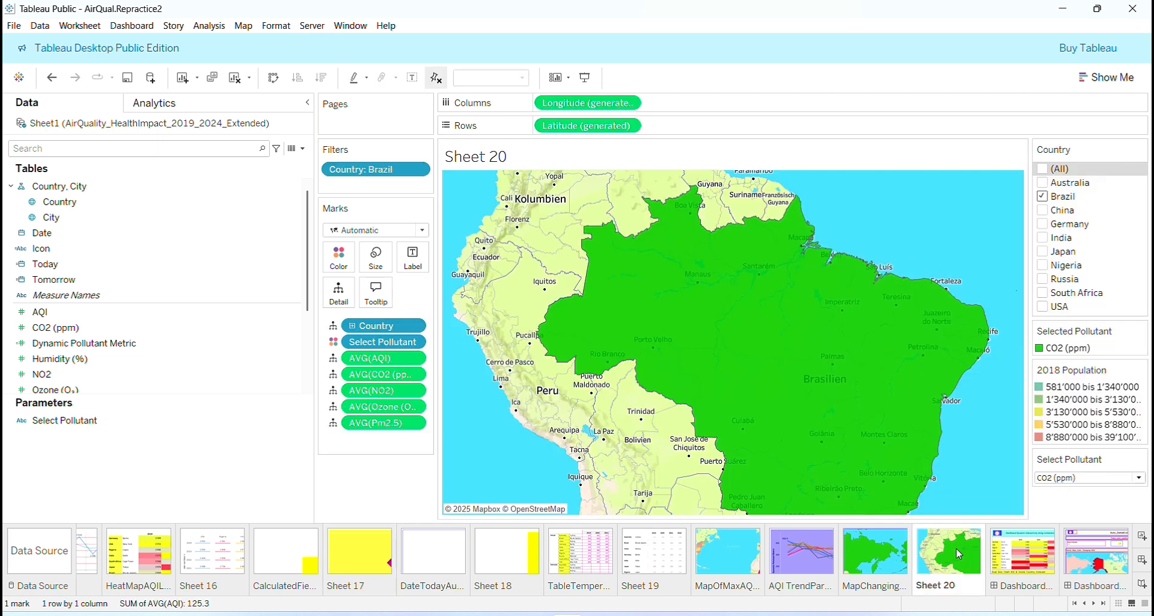
{"action": "left_click", "coordinate": [253, 30]}
{"action": "left_click", "coordinate": [277, 103]}
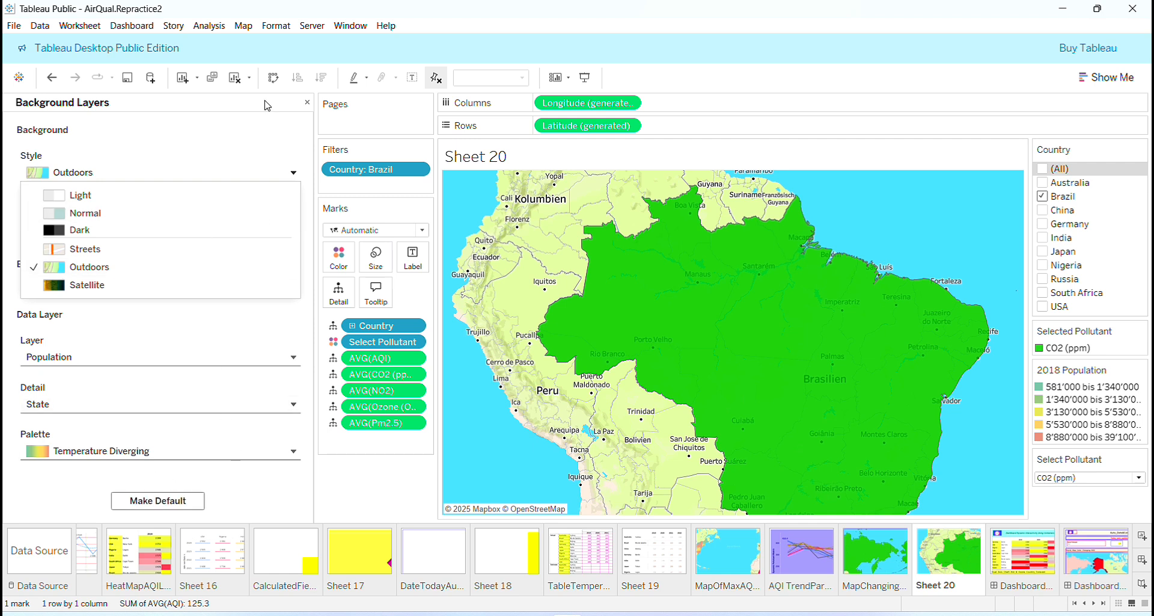
{"action": "left_click", "coordinate": [307, 104]}
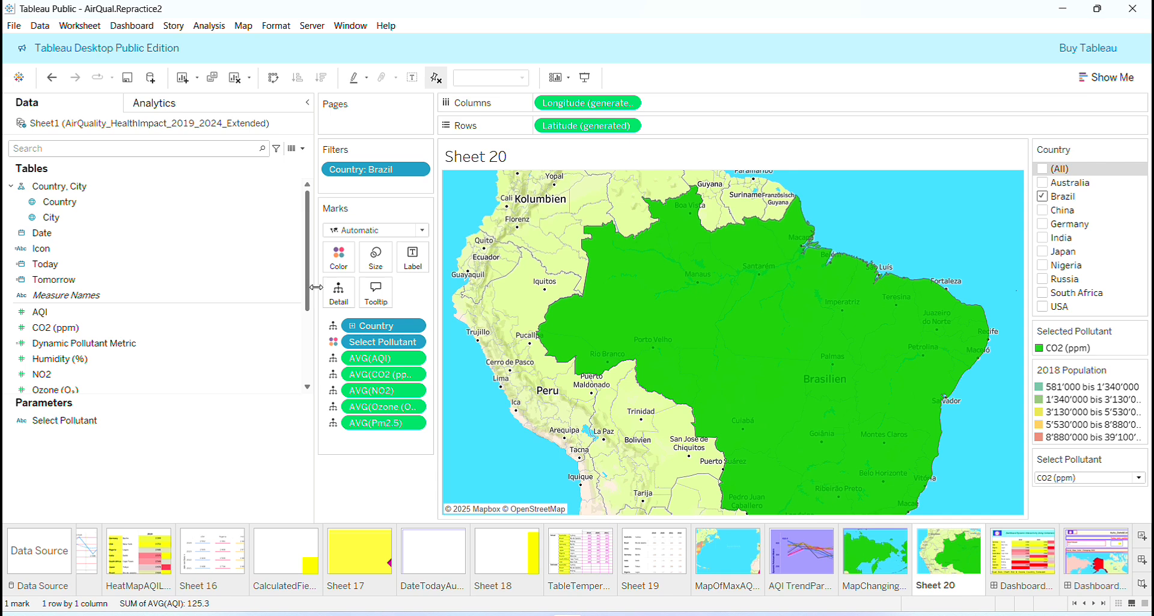
{"action": "left_click_drag", "start_coordinate": [315, 287], "coordinate": [128, 246]}
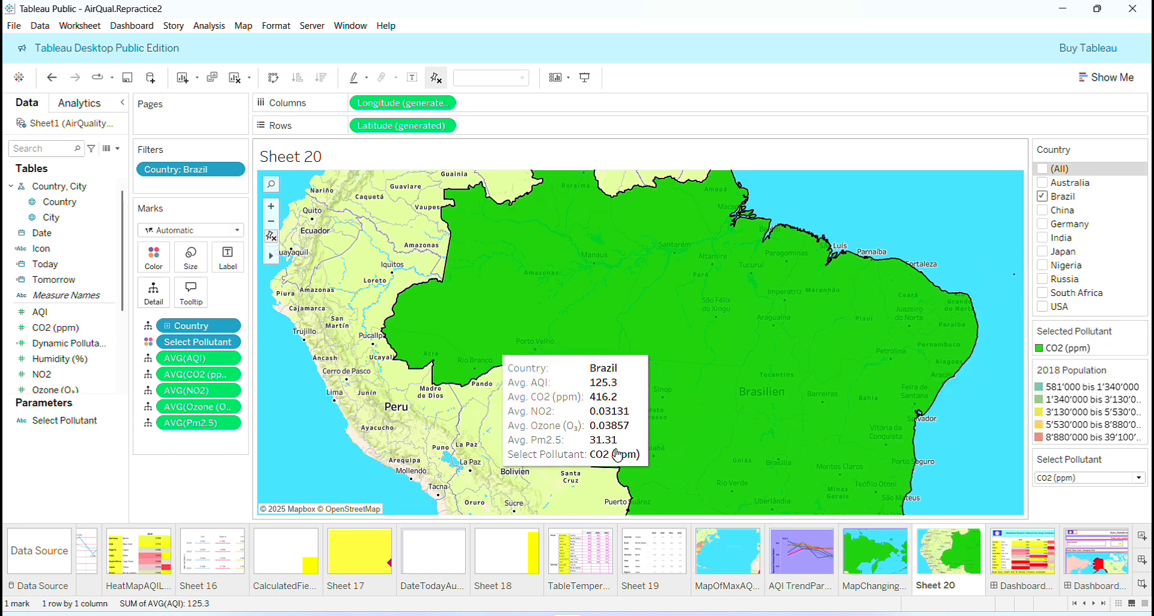
- Using the existing color-changing map sheet as reference, set Sheet 20's title to "<Sheet Name> : <Parameters.Select Pollutant>"
{"action": "left_click", "coordinate": [859, 557]}
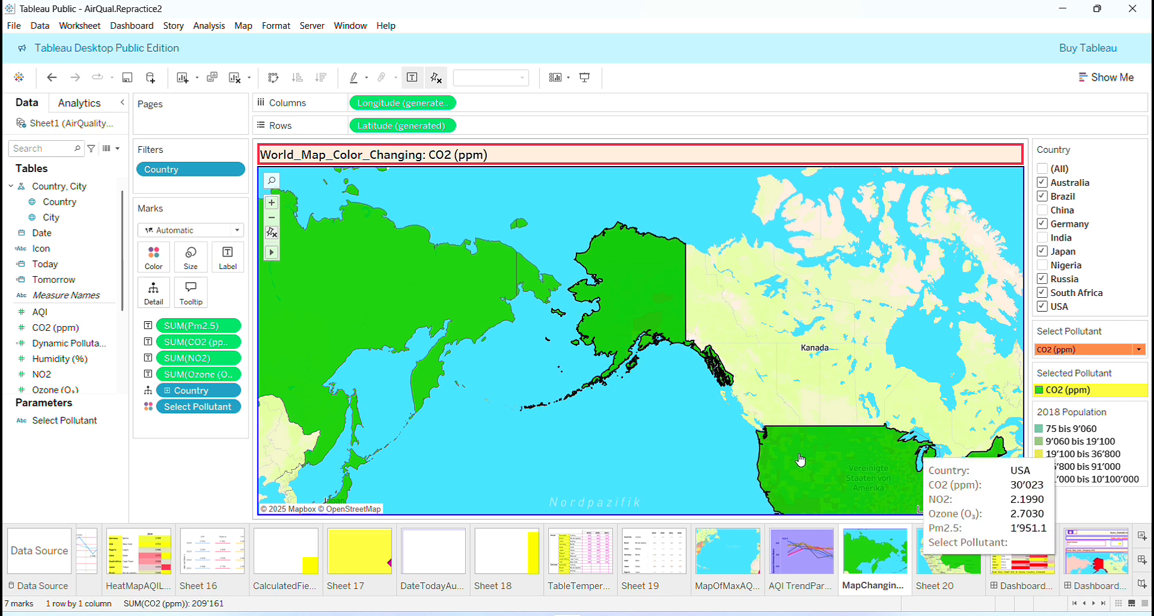
{"action": "left_click", "coordinate": [949, 554]}
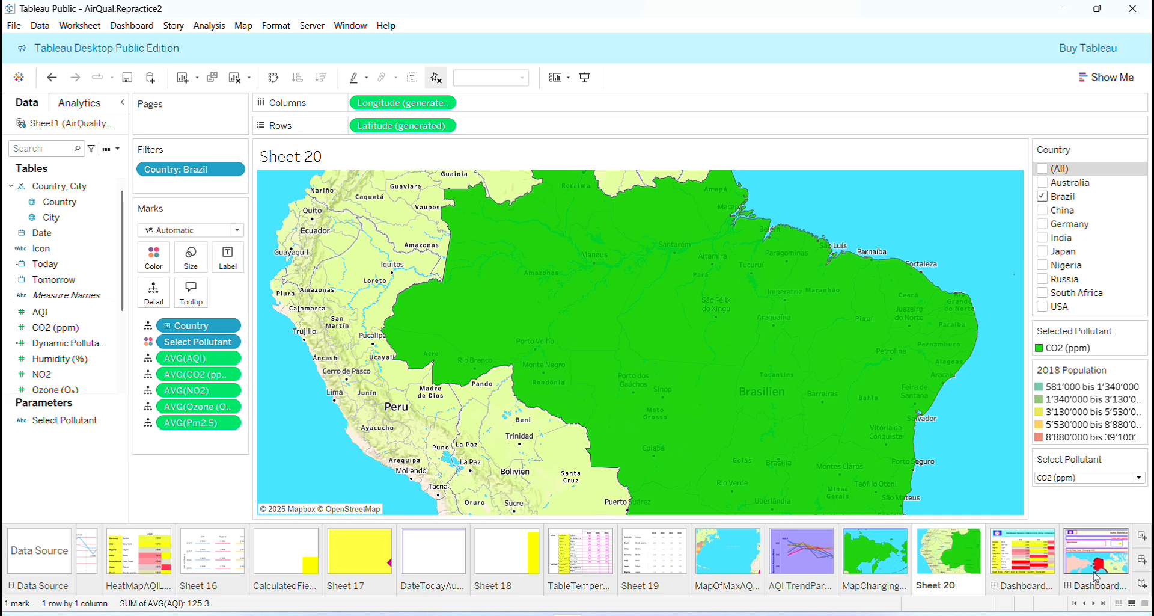
{"action": "mouse_move", "coordinate": [892, 428]}
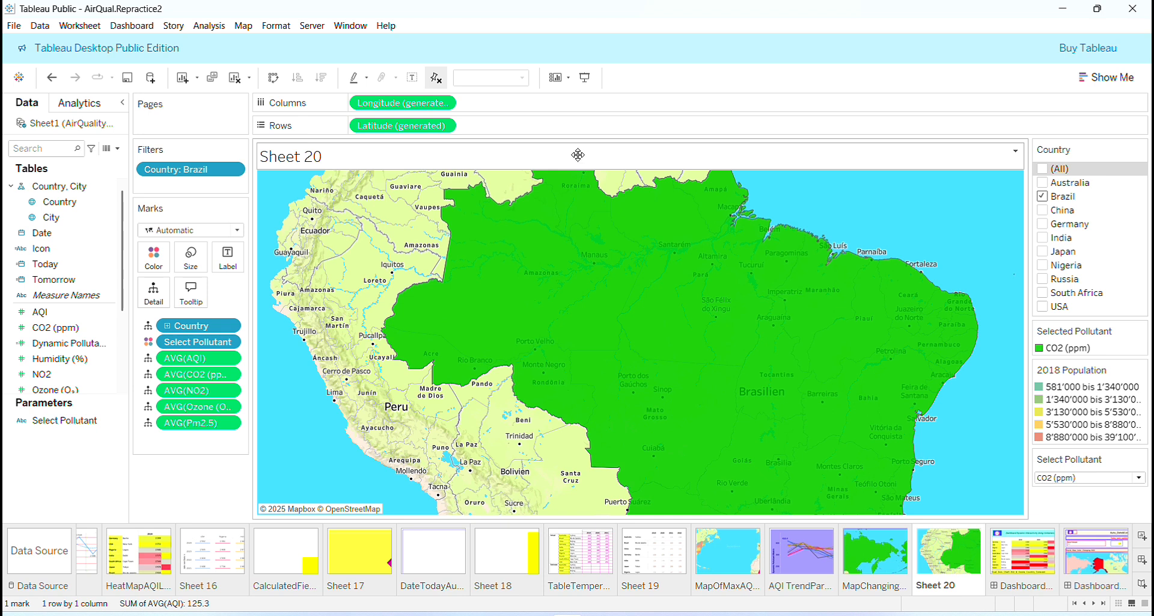
{"action": "right_click", "coordinate": [580, 159]}
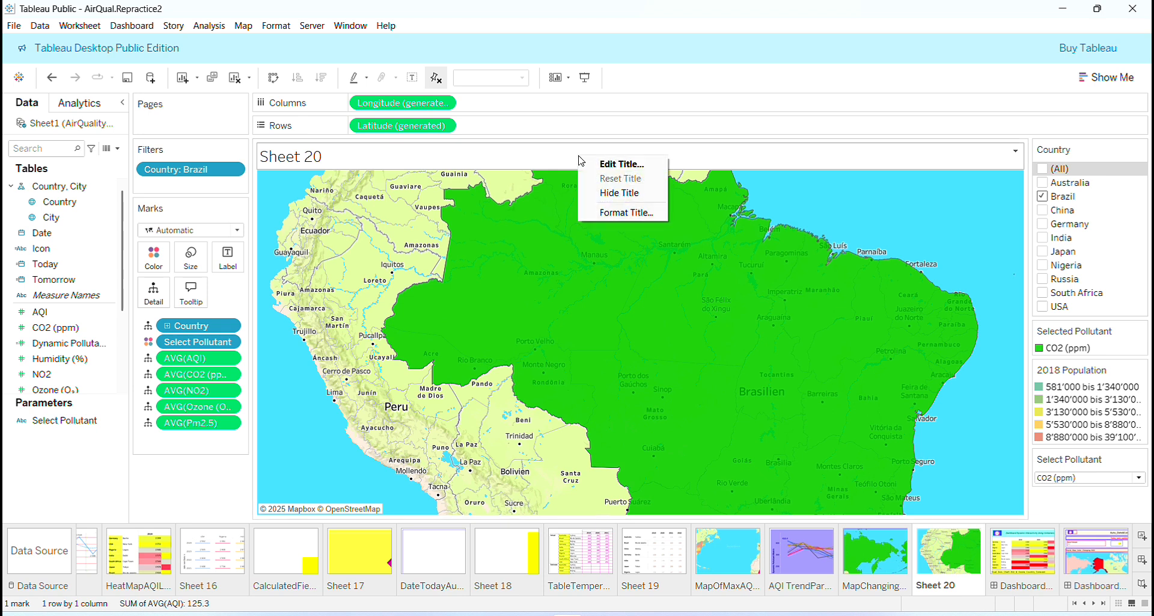
{"action": "left_click", "coordinate": [619, 166]}
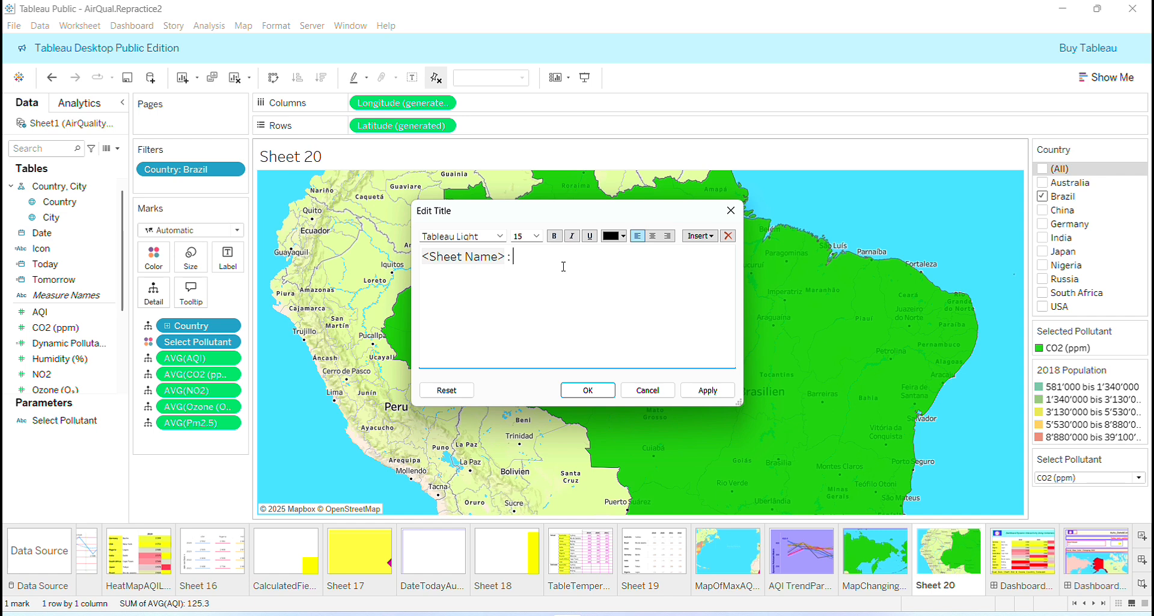
{"action": "left_click", "coordinate": [699, 235]}
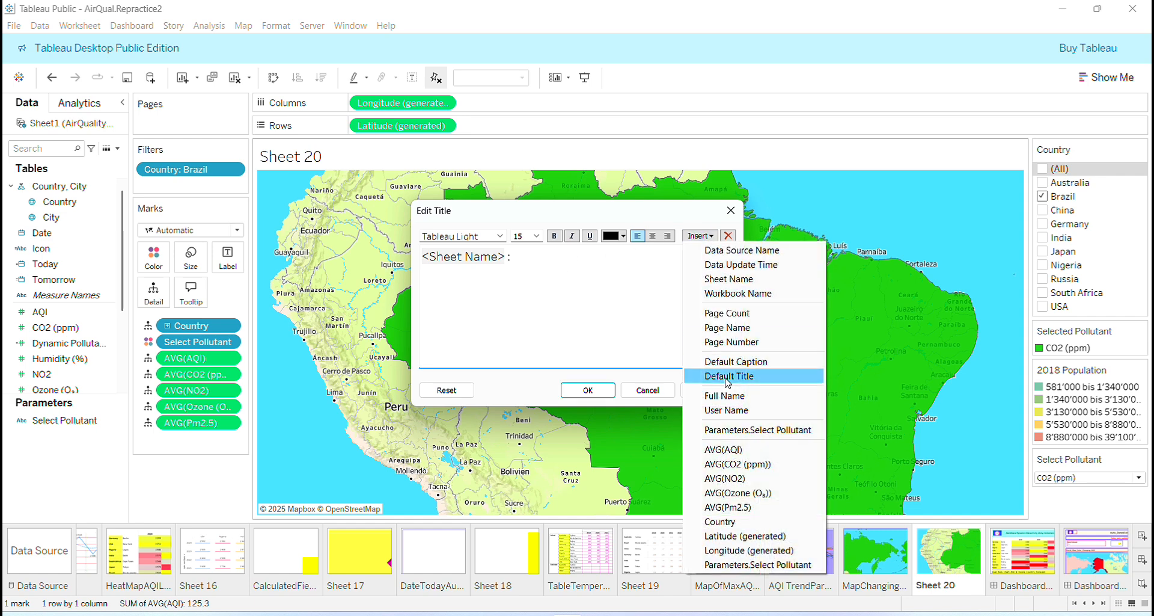
{"action": "left_click", "coordinate": [743, 431]}
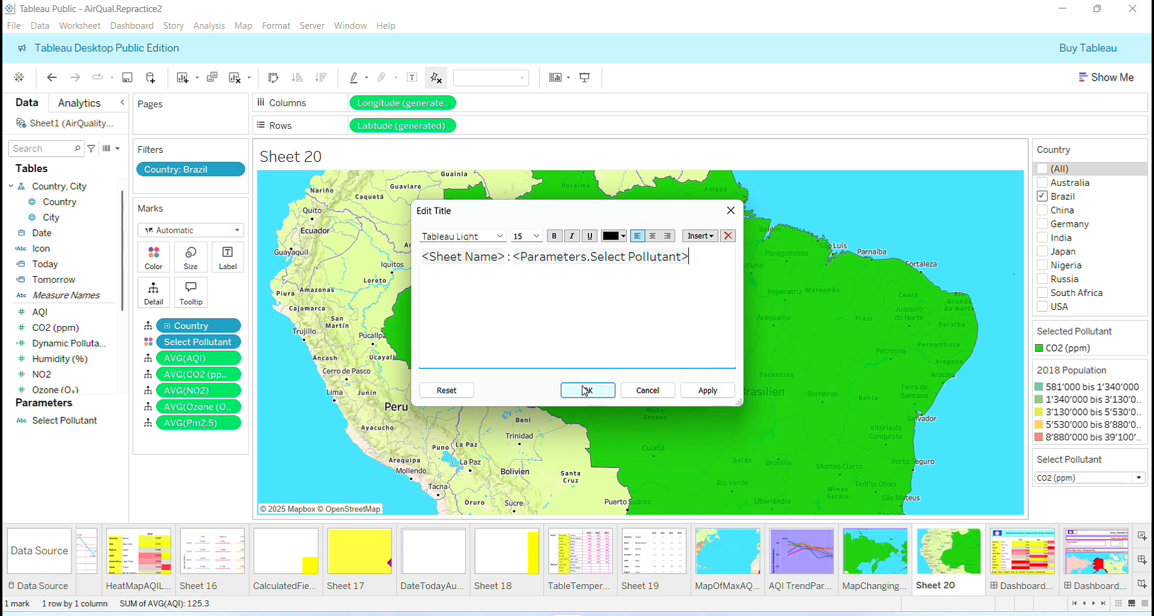
{"action": "left_click", "coordinate": [717, 394]}
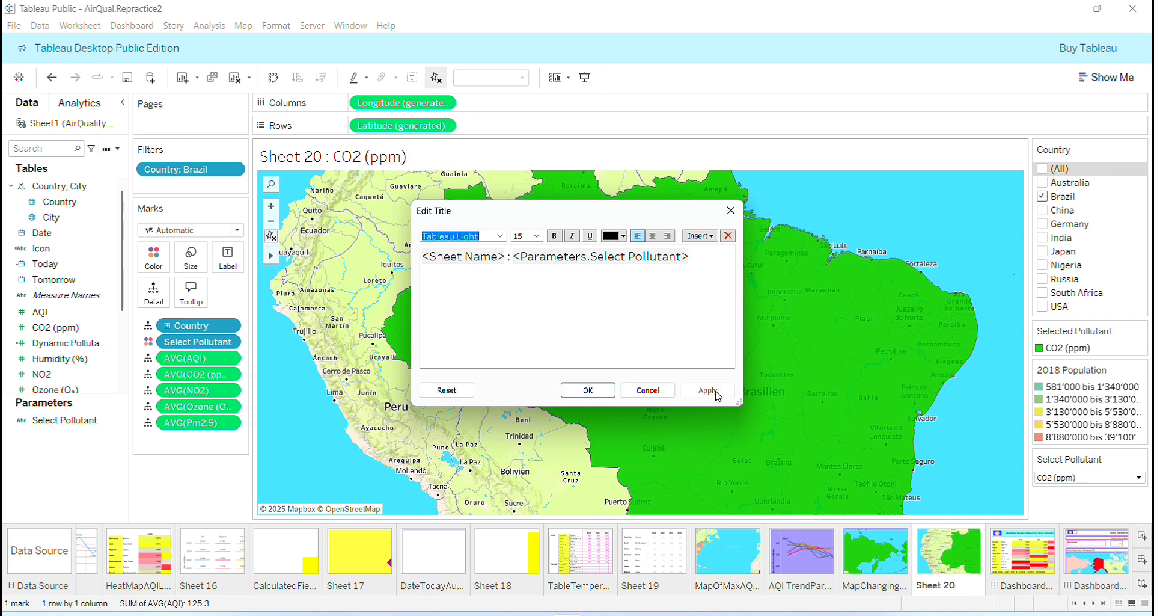
{"action": "left_click", "coordinate": [588, 390]}
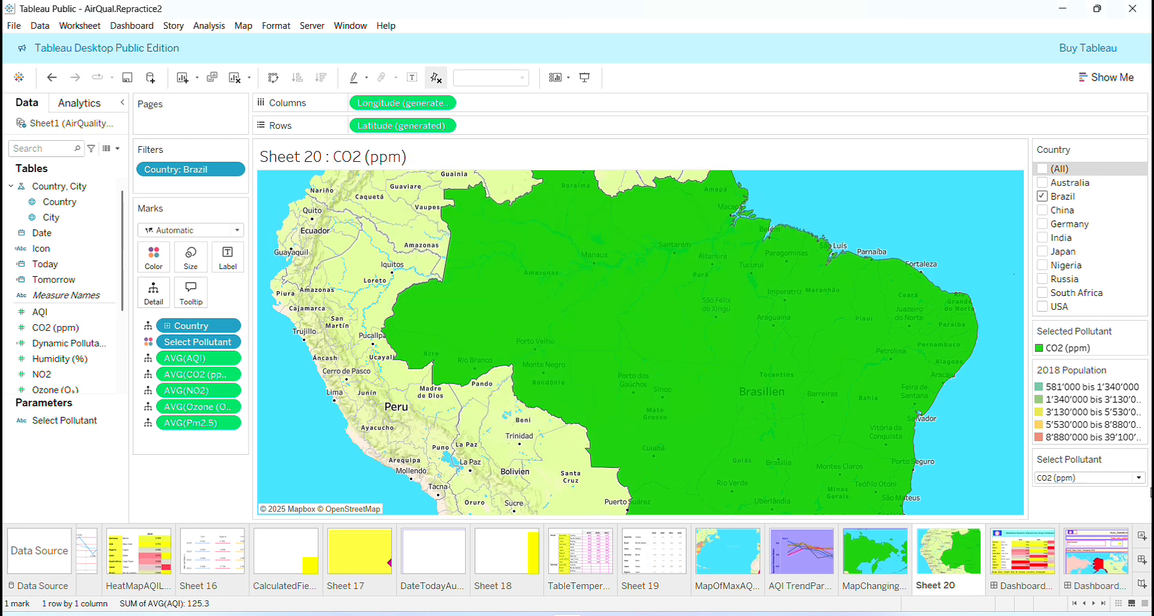
- Test the dynamic title and map color by switching the selected pollutant to PM2.5, CO2 (ppm), NO2 and finally AQI
{"action": "left_click", "coordinate": [1139, 477]}
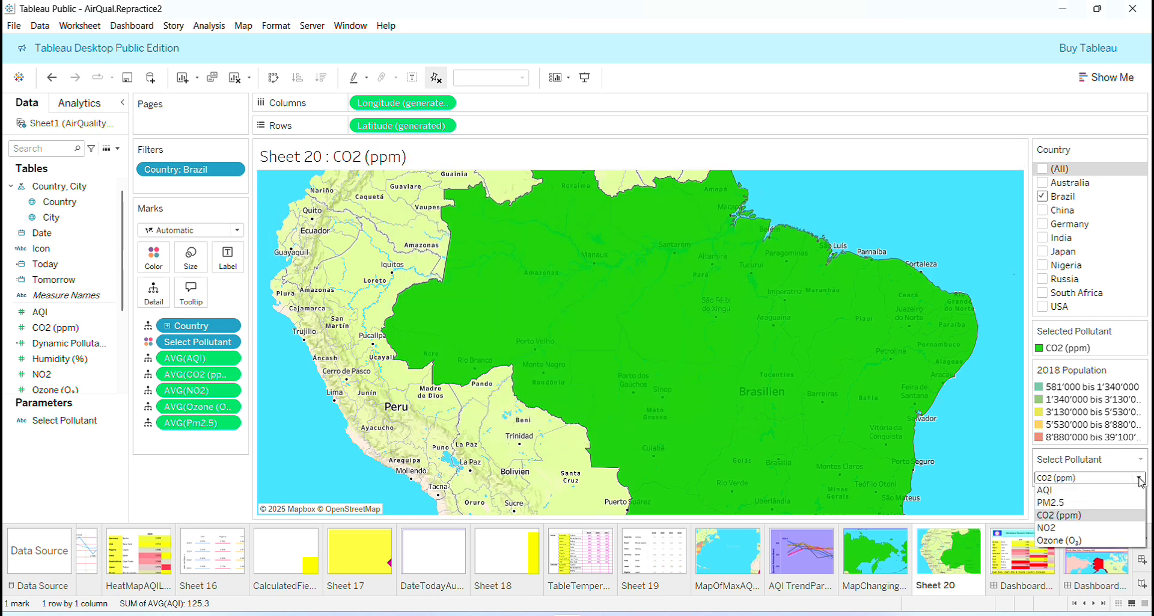
{"action": "left_click", "coordinate": [1085, 504]}
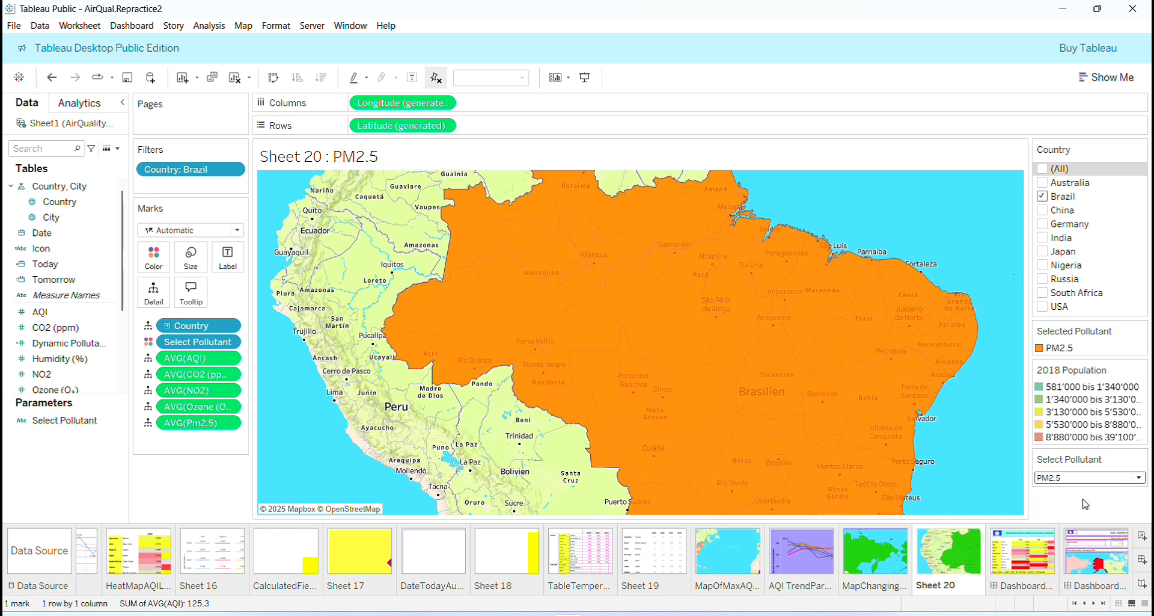
{"action": "left_click", "coordinate": [1139, 477]}
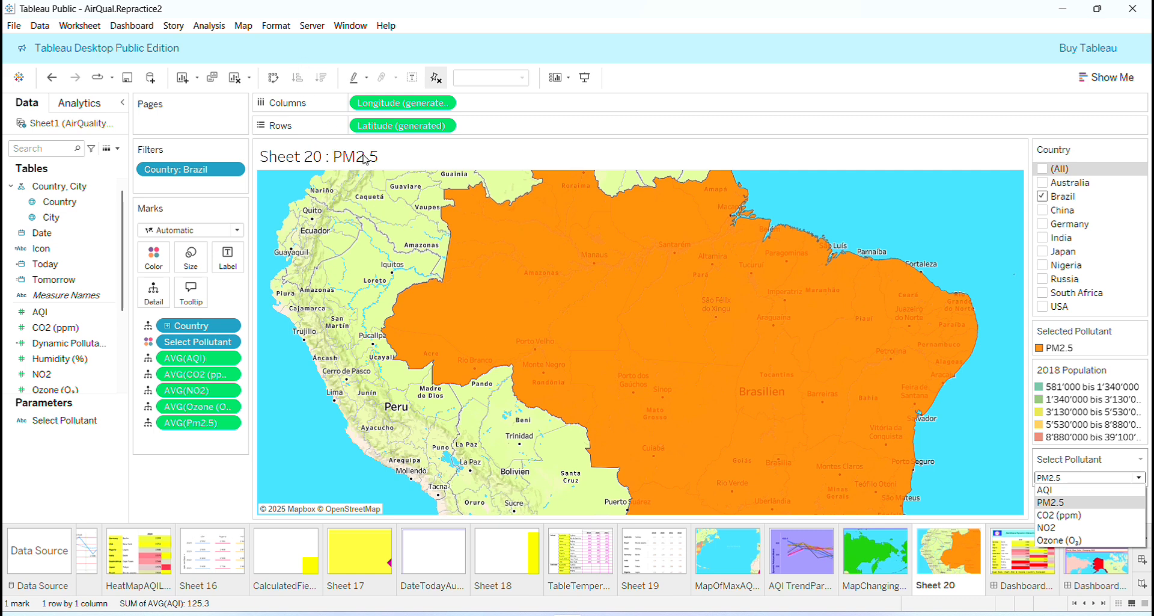
{"action": "left_click", "coordinate": [1059, 515]}
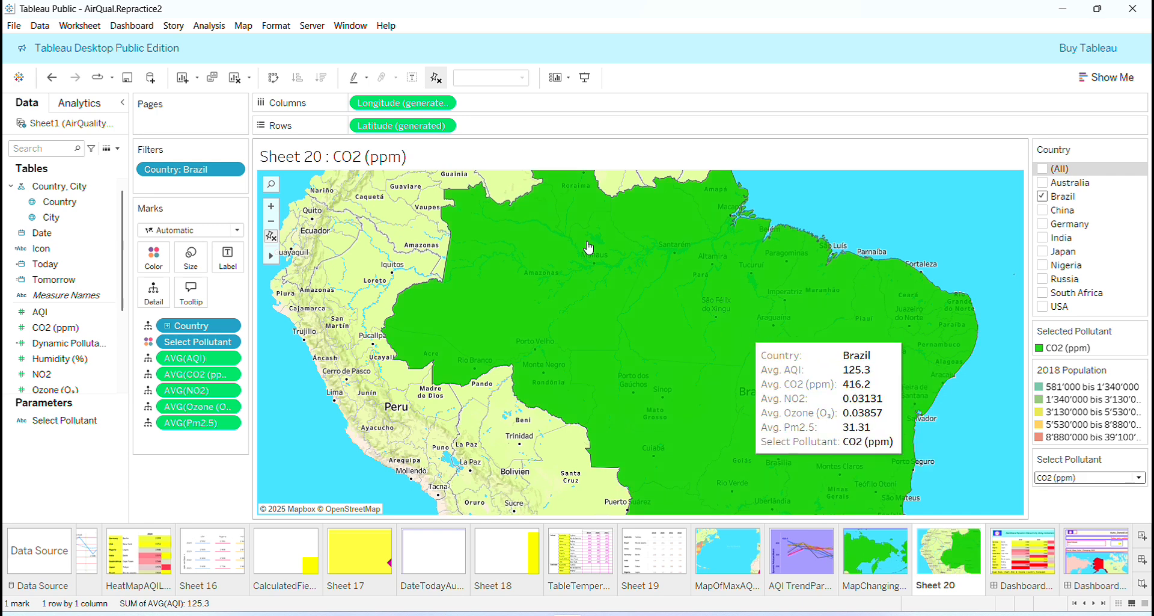
{"action": "left_click", "coordinate": [1140, 478]}
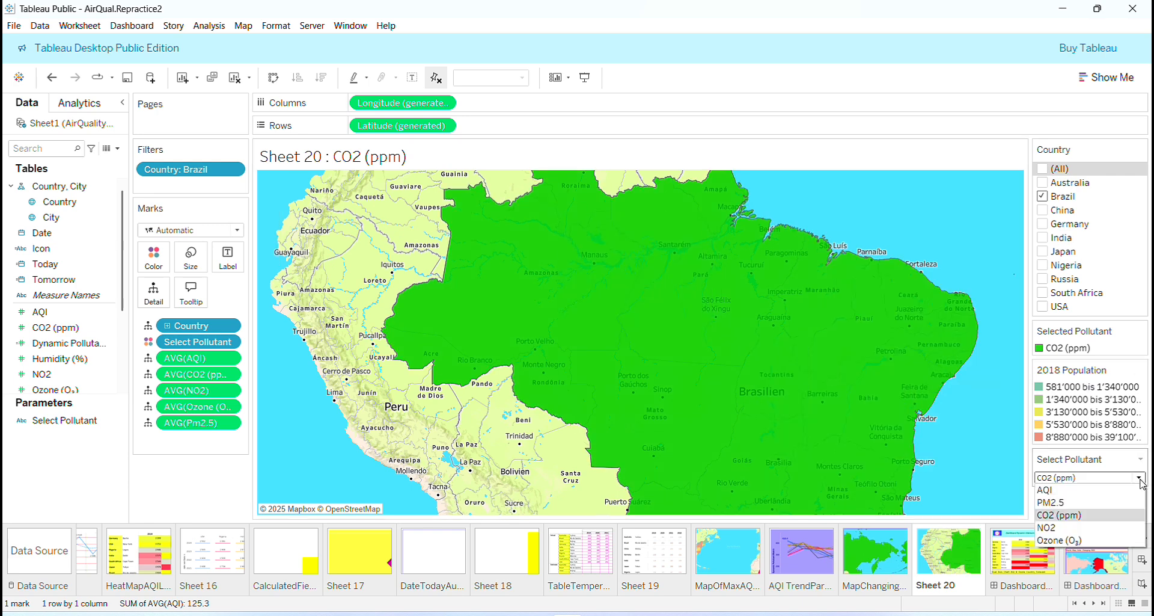
{"action": "left_click", "coordinate": [1105, 532]}
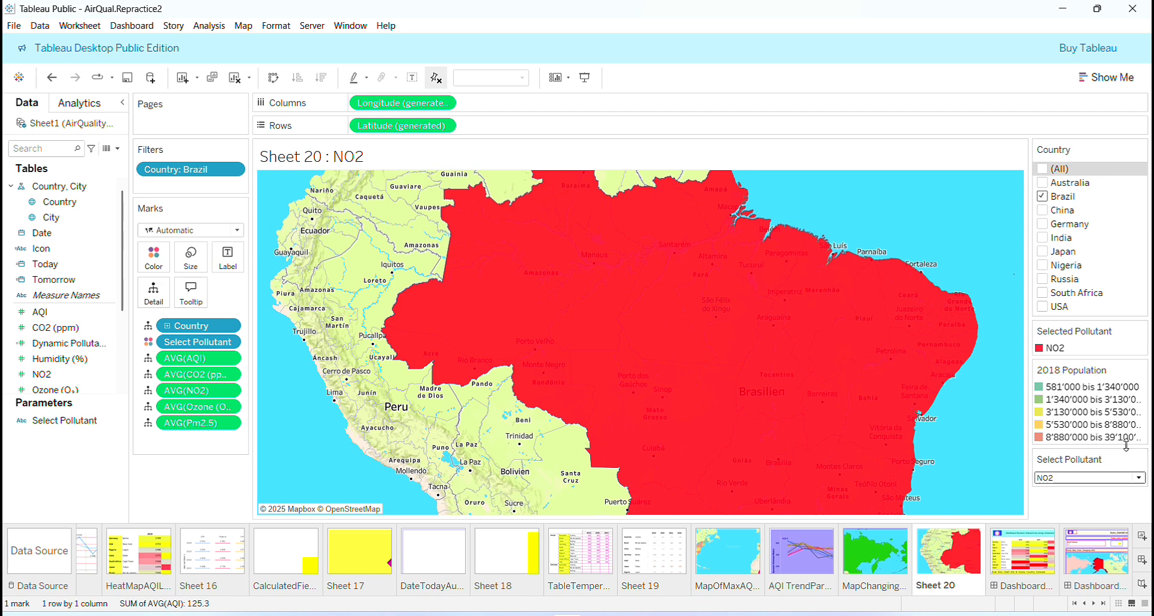
{"action": "left_click", "coordinate": [1139, 478]}
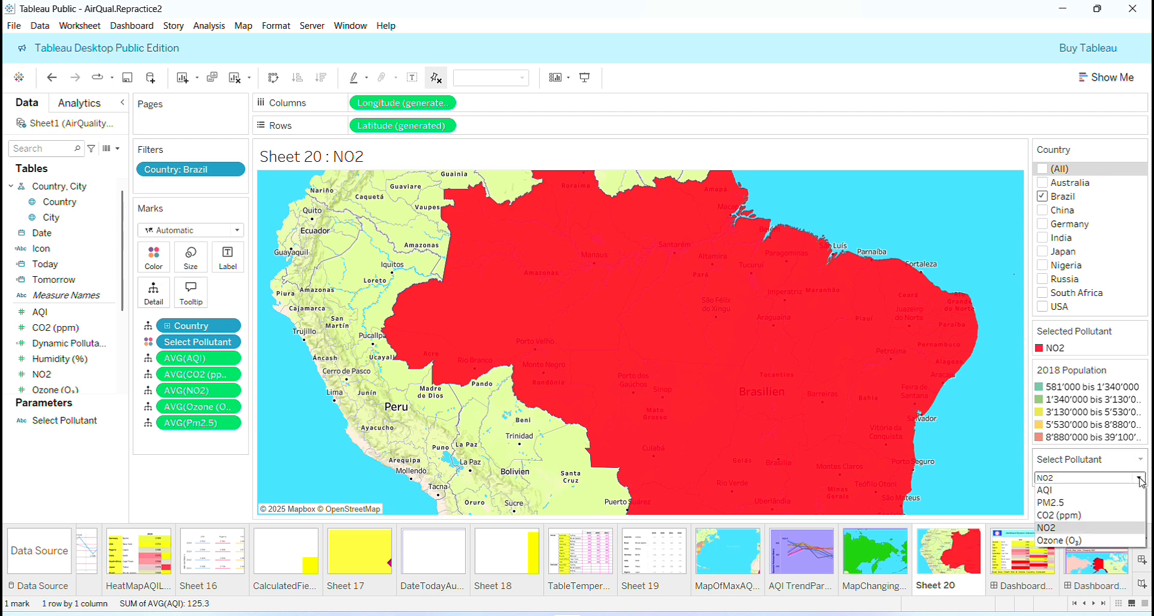
{"action": "left_click", "coordinate": [1096, 491]}
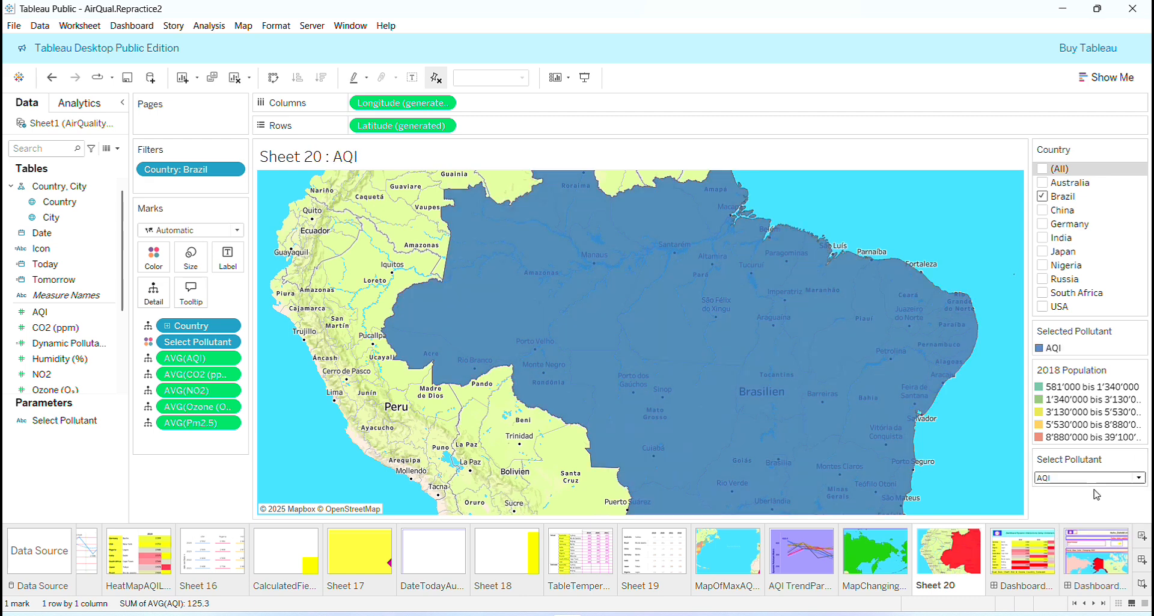
- Give the Sheet 20 title a dark brown border in the second-thickest line weight
{"action": "right_click", "coordinate": [395, 156]}
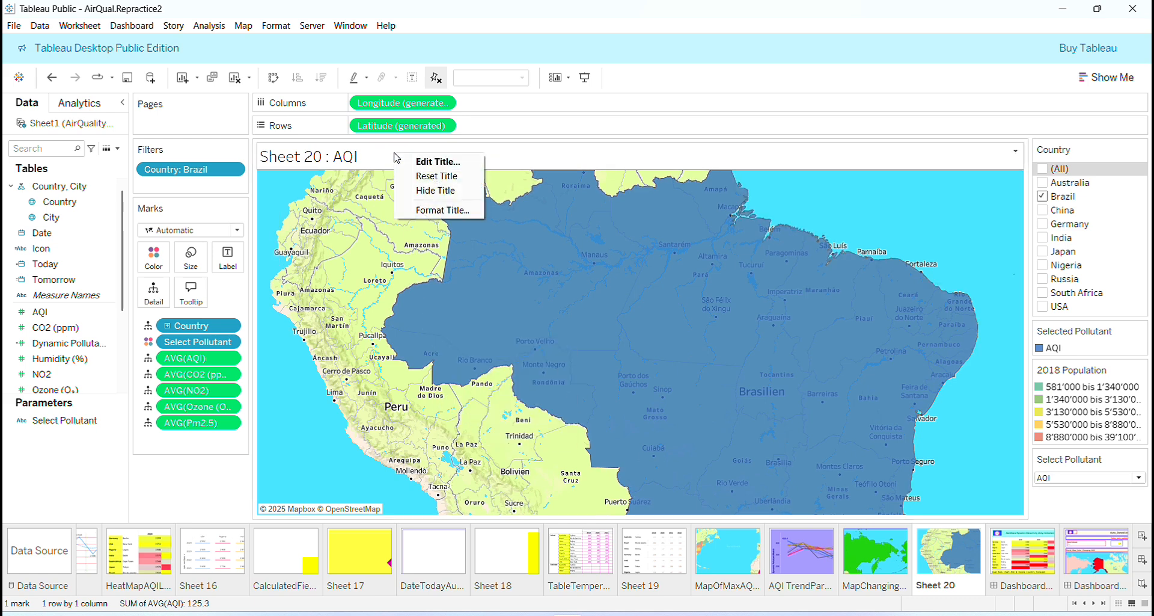
{"action": "left_click", "coordinate": [437, 209]}
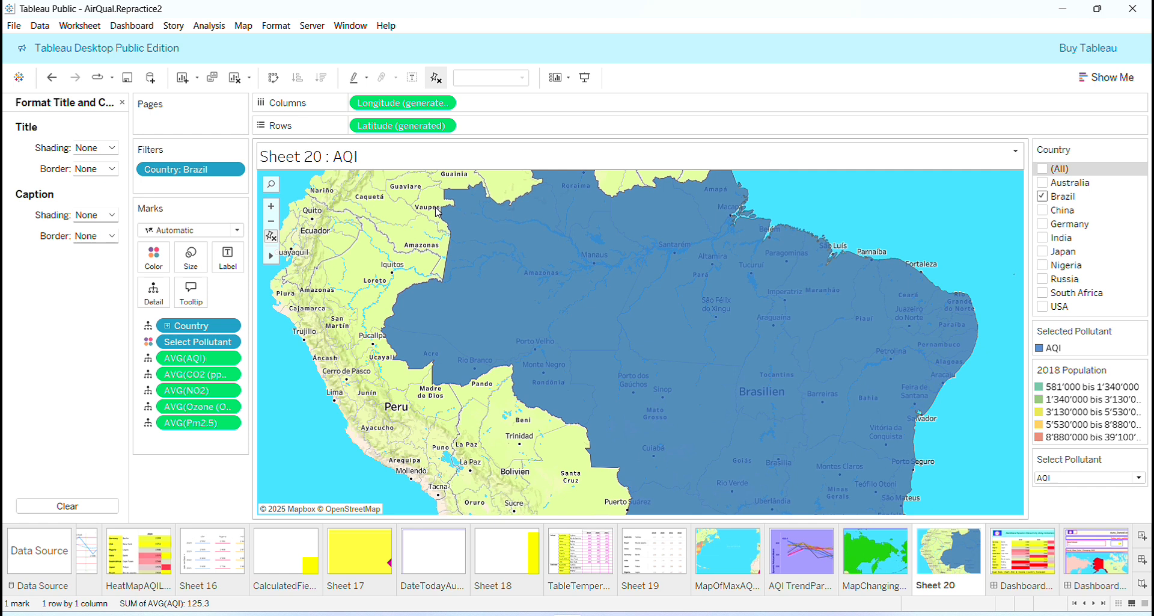
{"action": "left_click", "coordinate": [111, 169]}
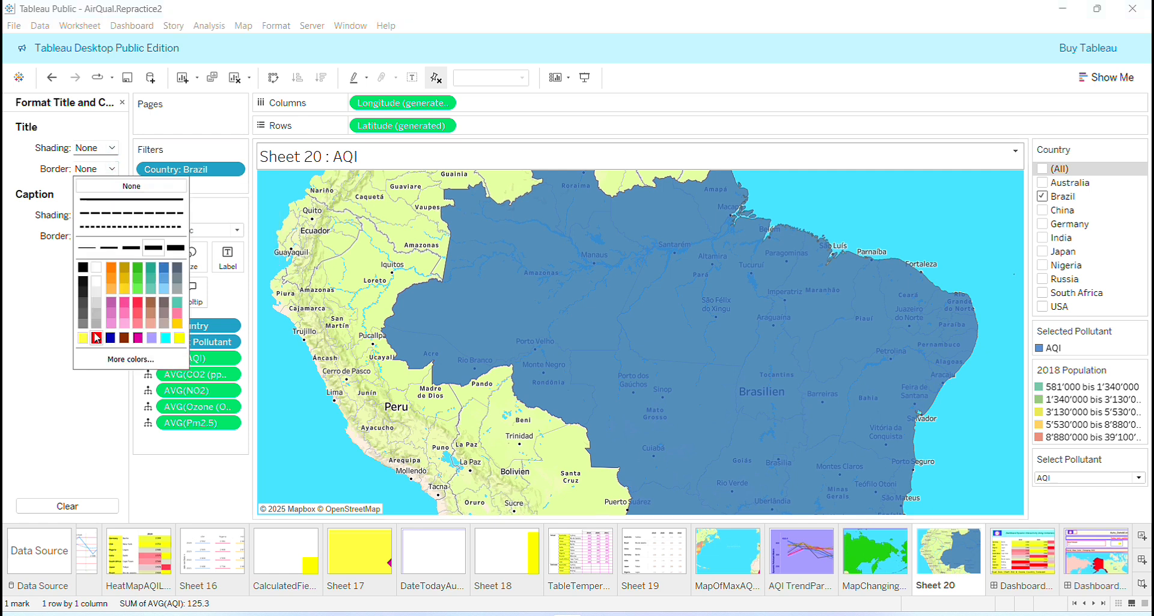
{"action": "left_click", "coordinate": [129, 251]}
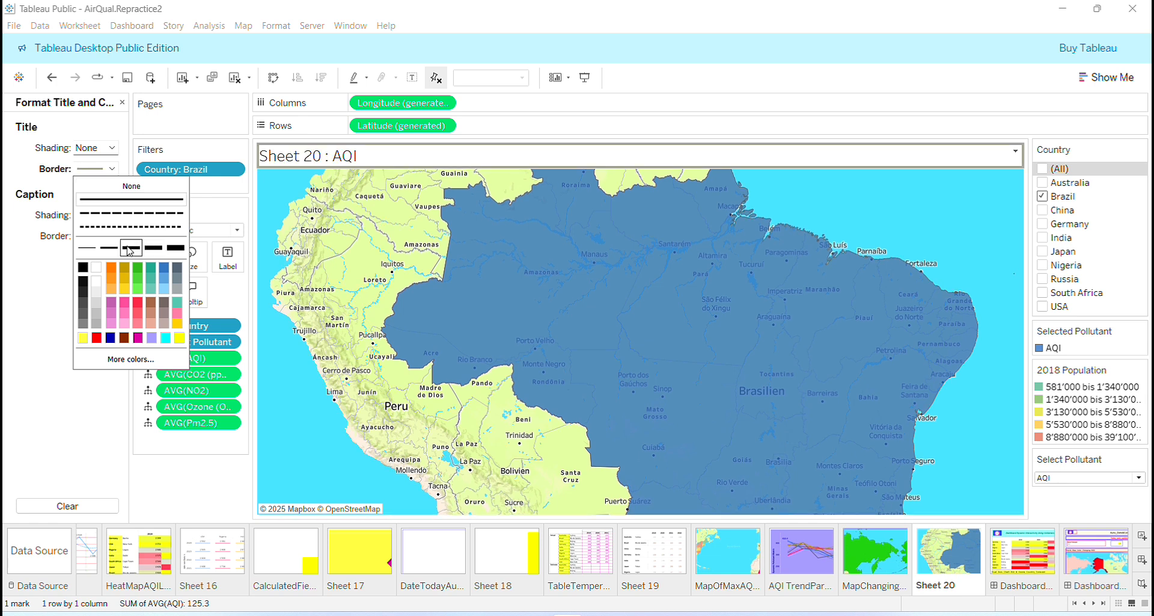
{"action": "left_click", "coordinate": [155, 253]}
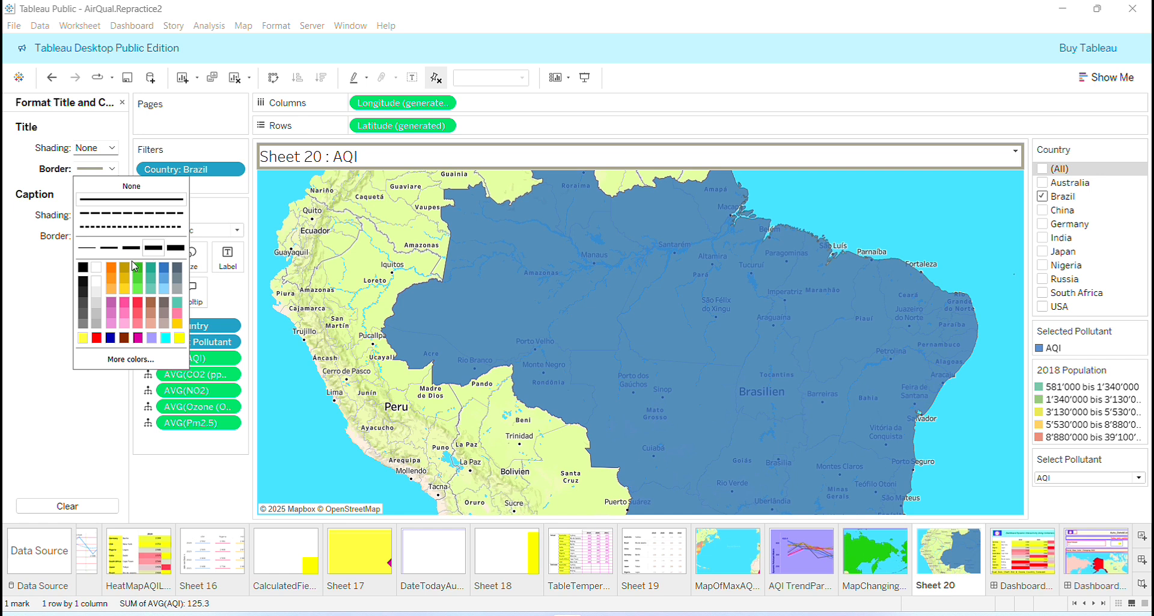
{"action": "left_click", "coordinate": [124, 337]}
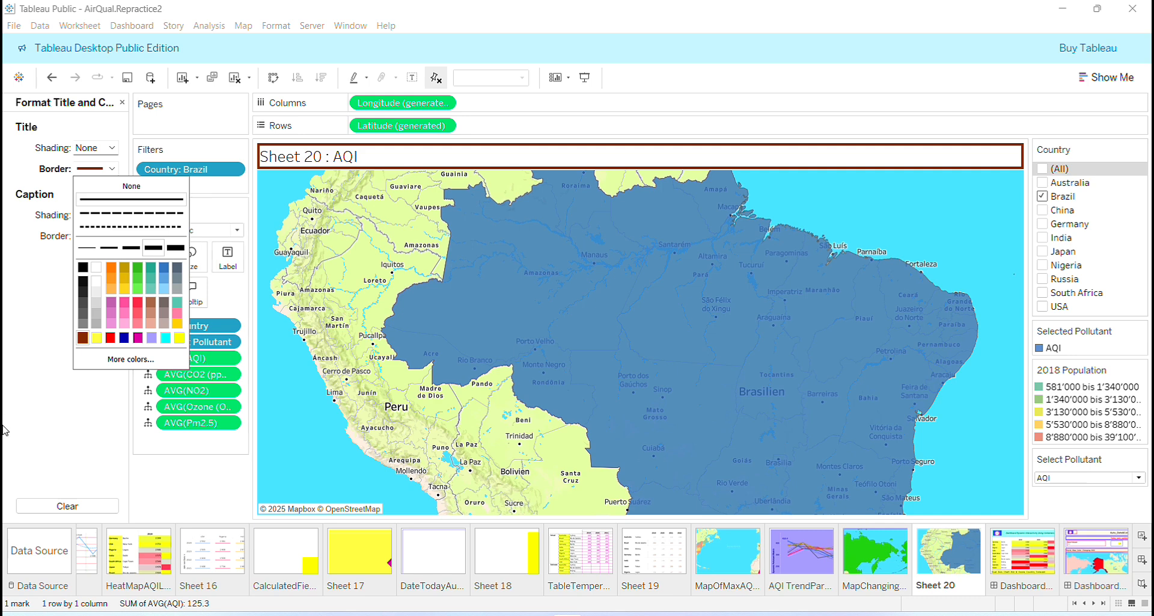
{"action": "left_click", "coordinate": [4, 467]}
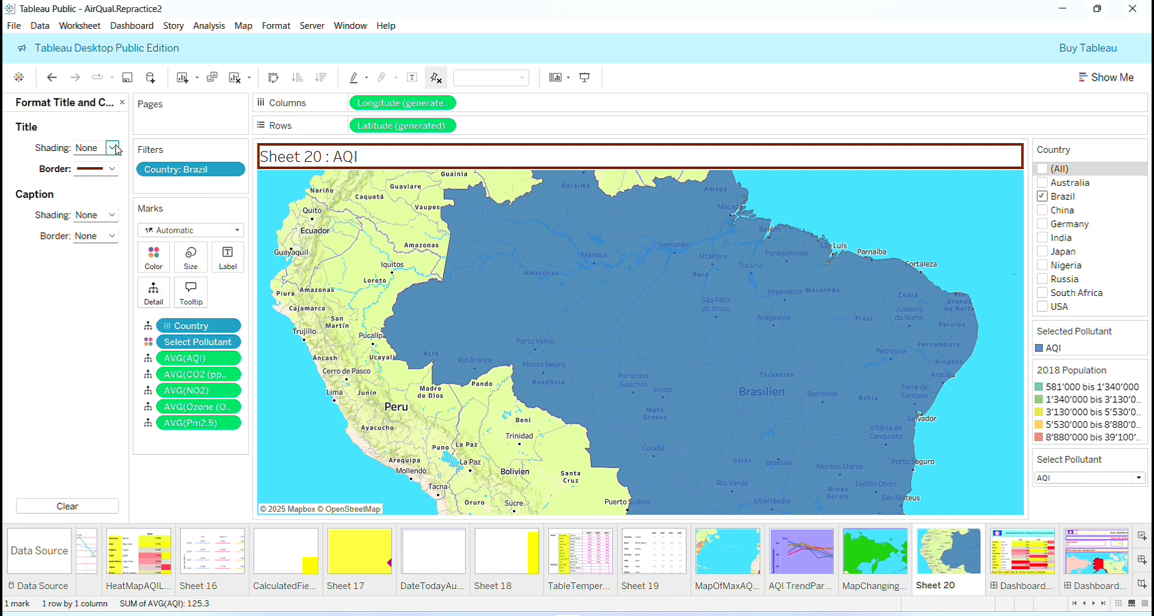
{"action": "left_click", "coordinate": [122, 104]}
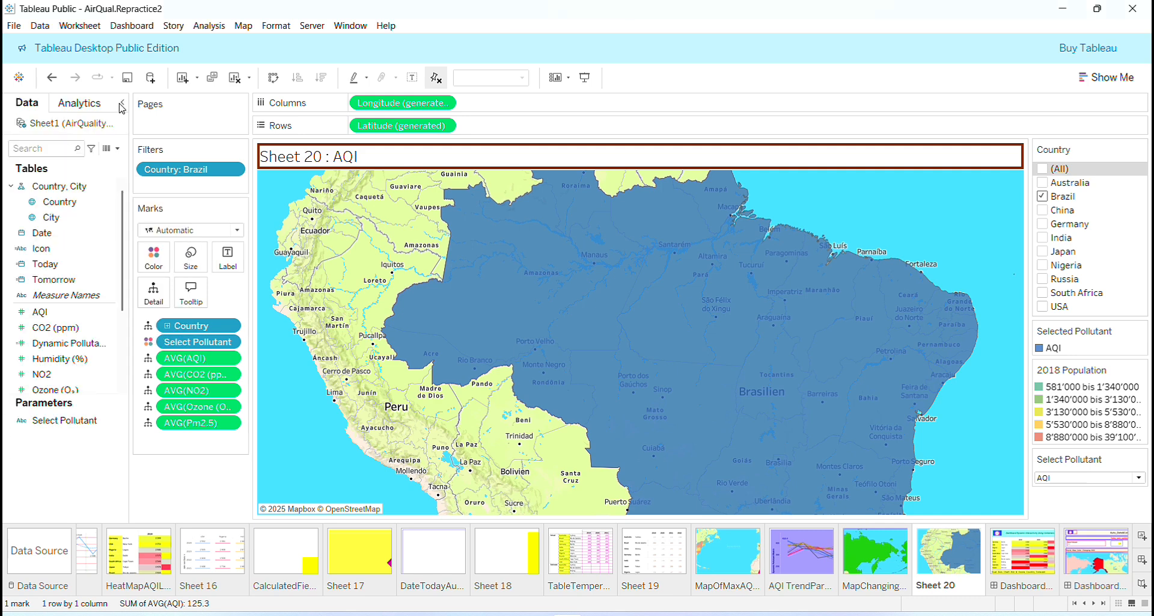
- Using the existing color-changing map sheet as reference, turn on mark labels for the Sheet 20 map
{"action": "left_click", "coordinate": [881, 553]}
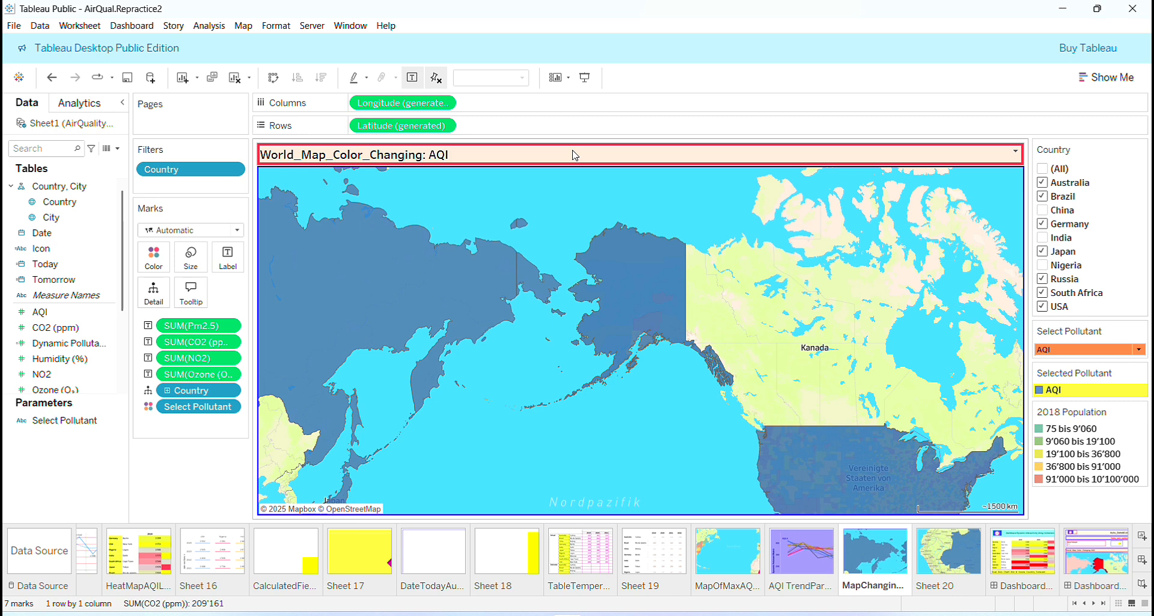
{"action": "mouse_move", "coordinate": [566, 261]}
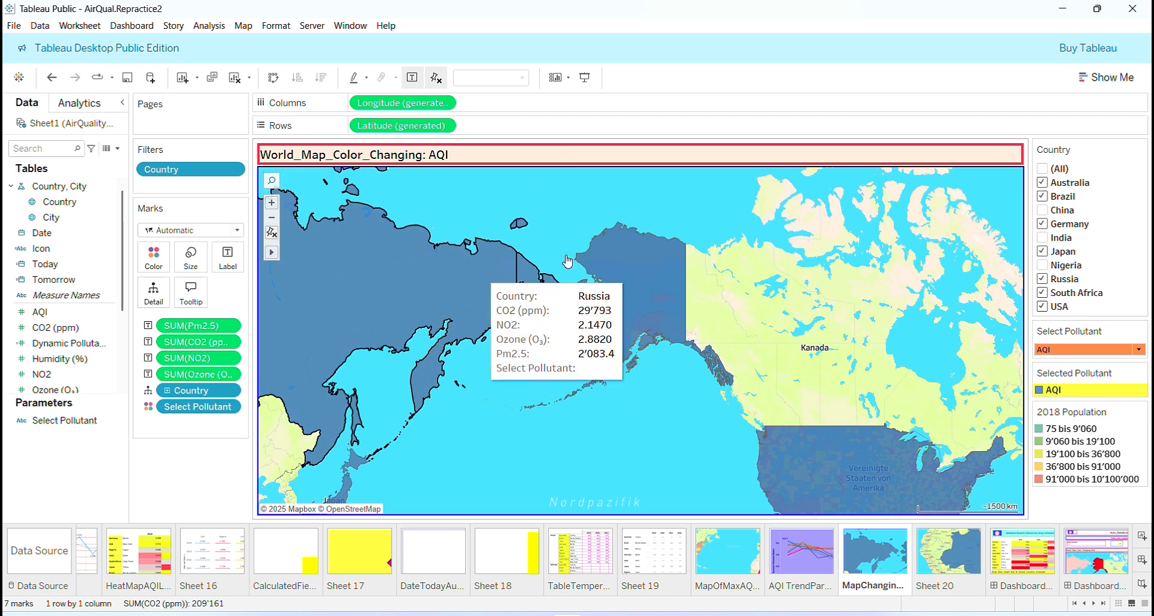
{"action": "mouse_move", "coordinate": [760, 463]}
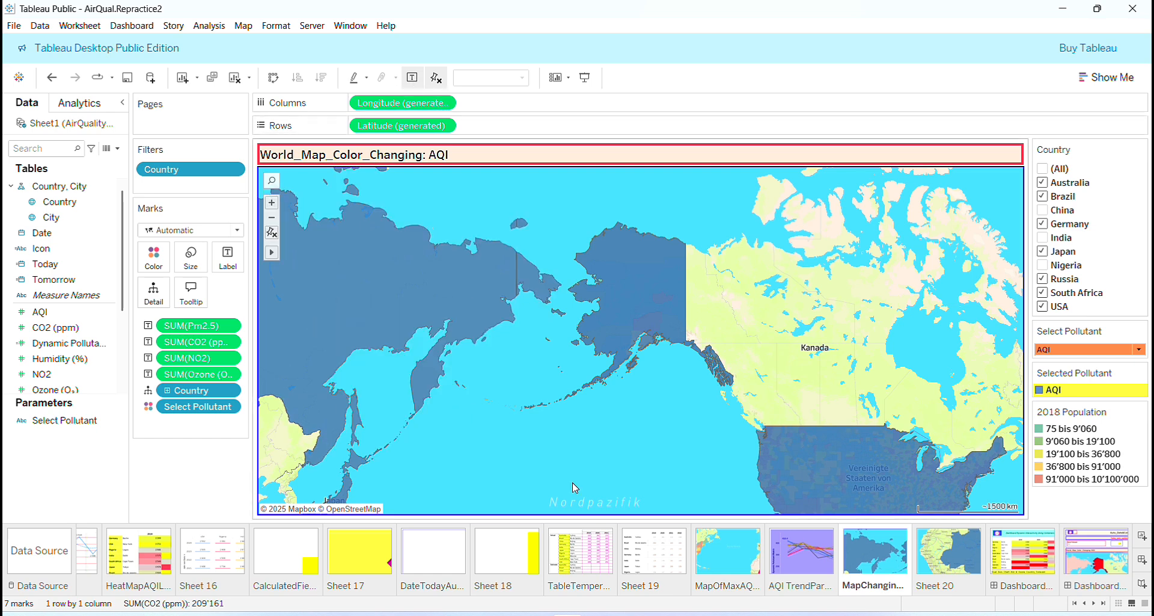
{"action": "left_click", "coordinate": [959, 536]}
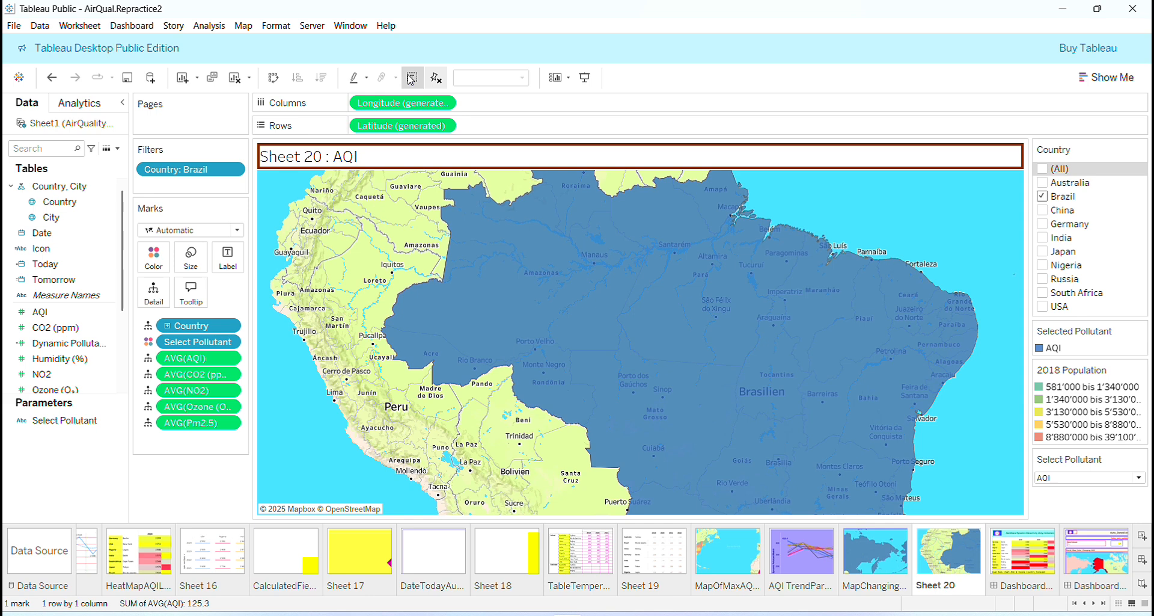
{"action": "mouse_move", "coordinate": [540, 313]}
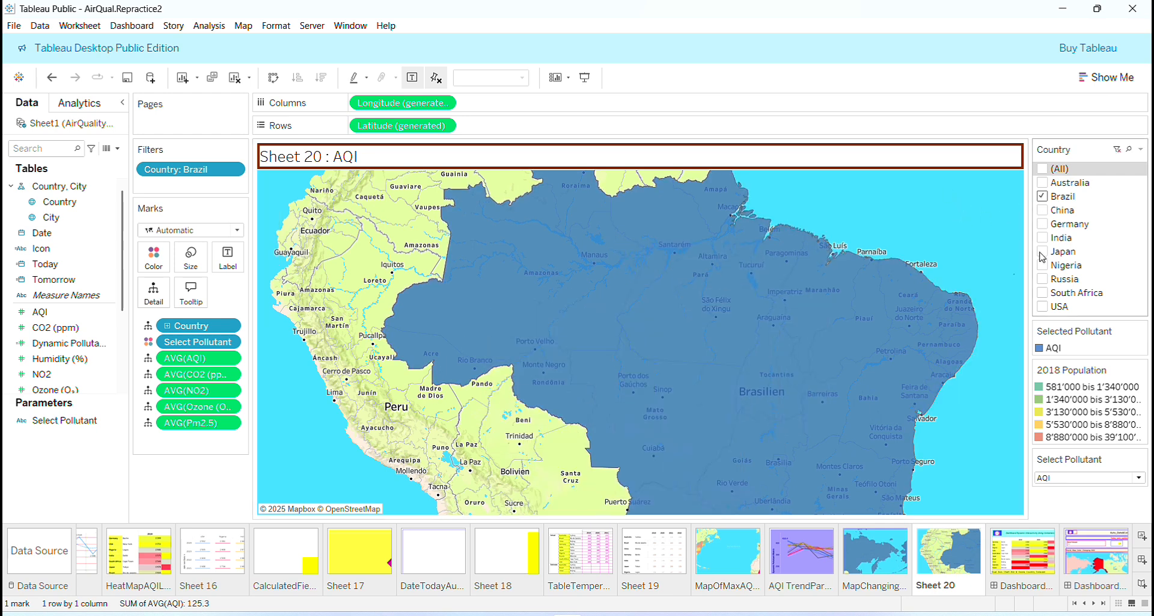
- Filter the Sheet 20 map to USA only, replacing Brazil, and switch the selected pollutant to PM2.5
{"action": "left_click", "coordinate": [1043, 307]}
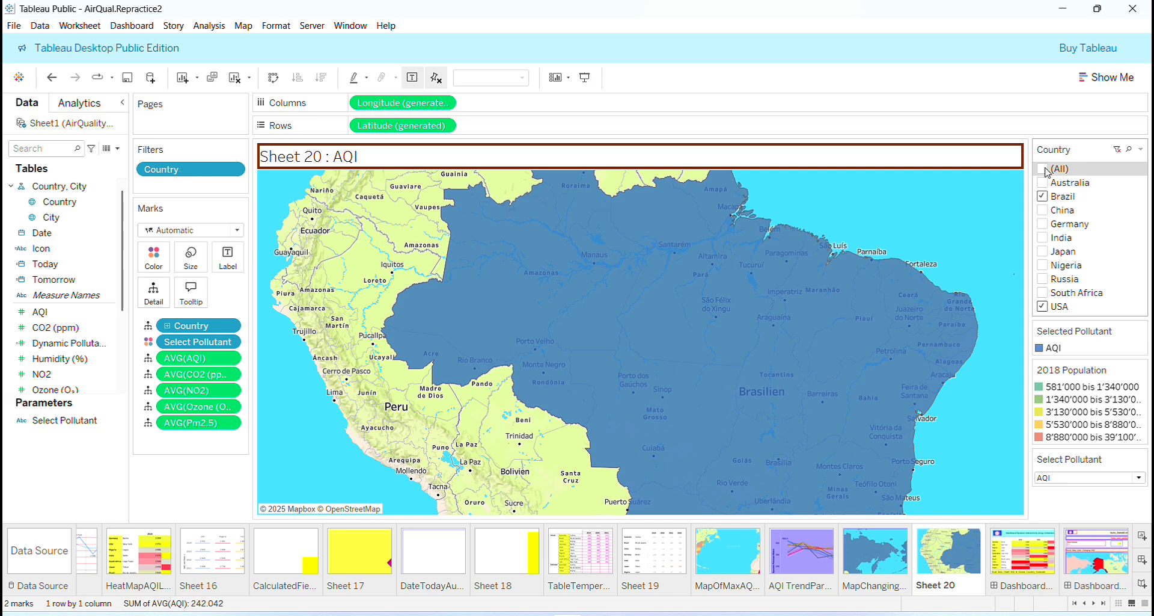
{"action": "left_click", "coordinate": [1043, 196]}
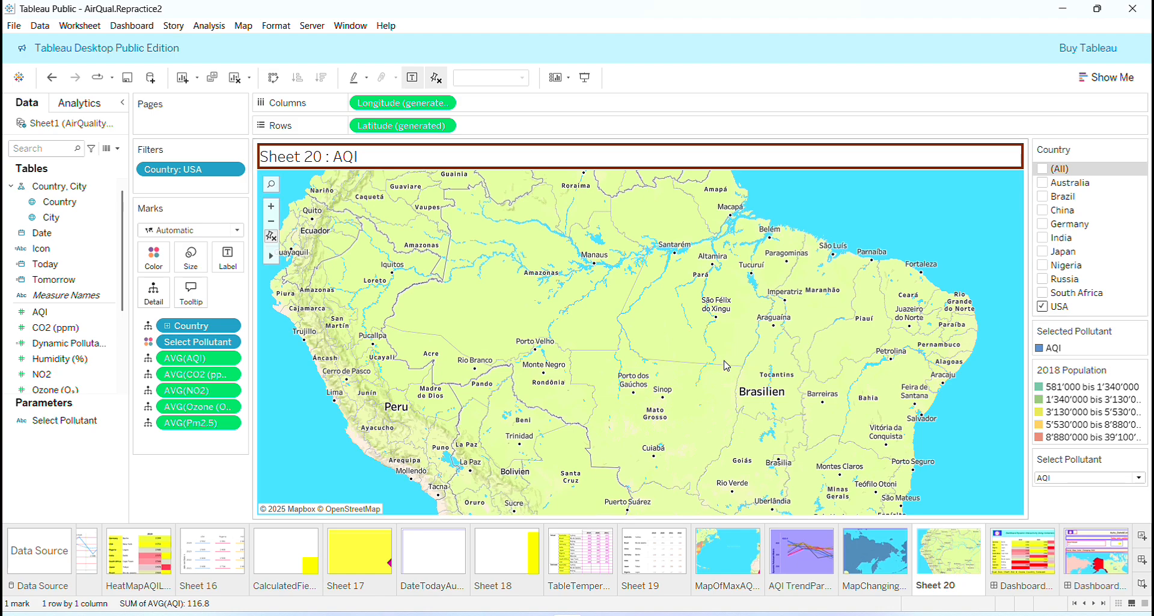
{"action": "left_click_drag", "start_coordinate": [618, 390], "coordinate": [761, 613]}
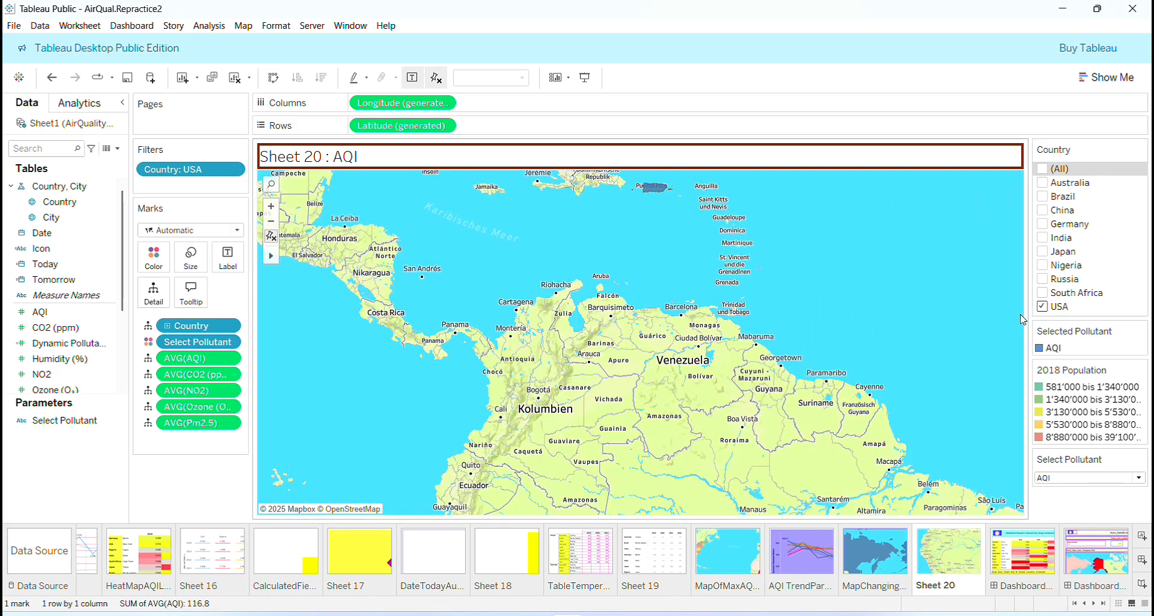
{"action": "left_click_drag", "start_coordinate": [667, 280], "coordinate": [1099, 612]}
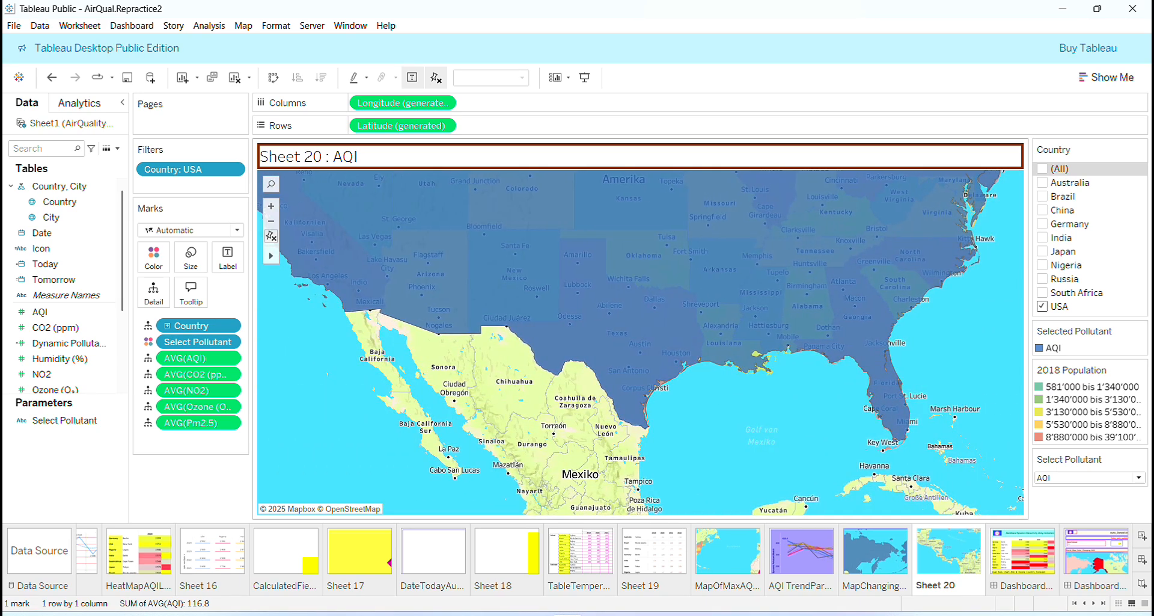
{"action": "mouse_move", "coordinate": [831, 337]}
{"action": "left_click_drag", "start_coordinate": [782, 252], "coordinate": [820, 440]}
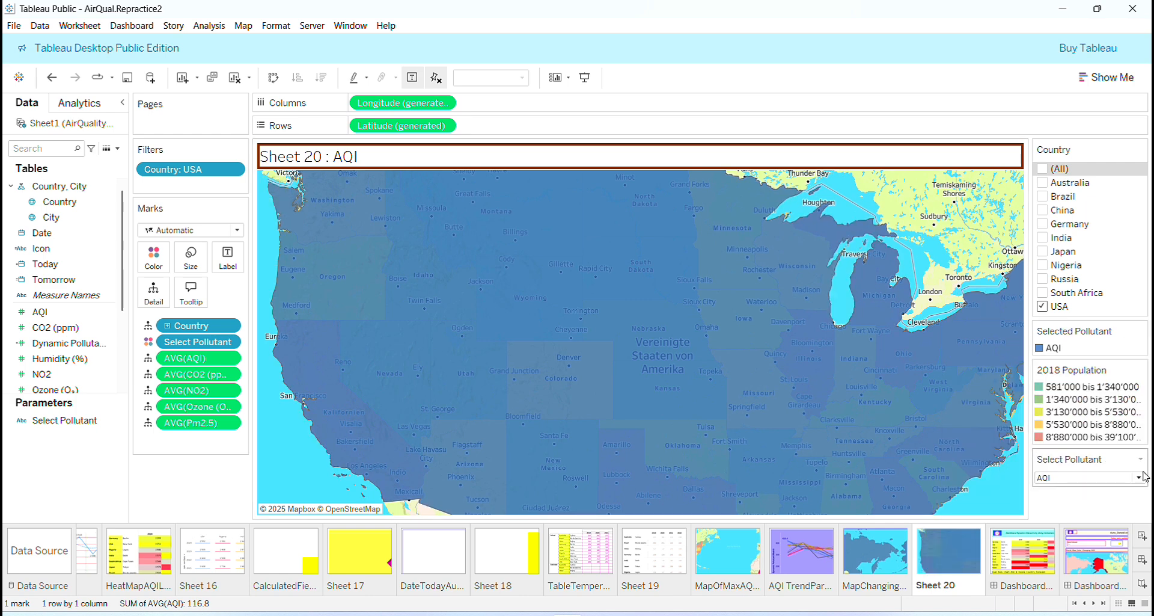
{"action": "left_click", "coordinate": [1139, 477]}
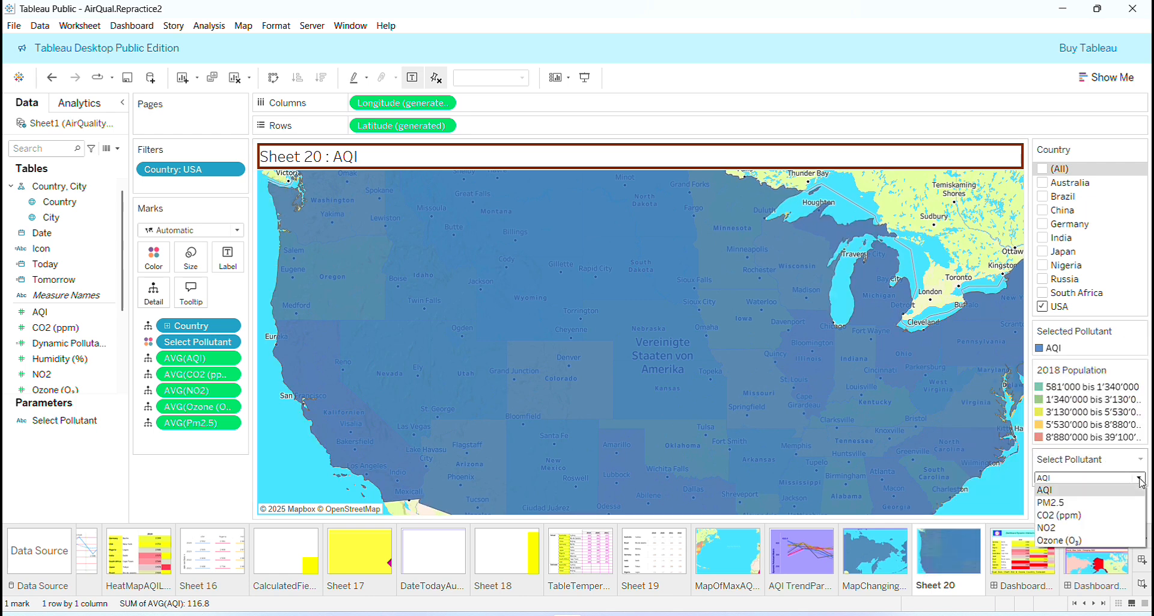
{"action": "left_click", "coordinate": [1108, 502]}
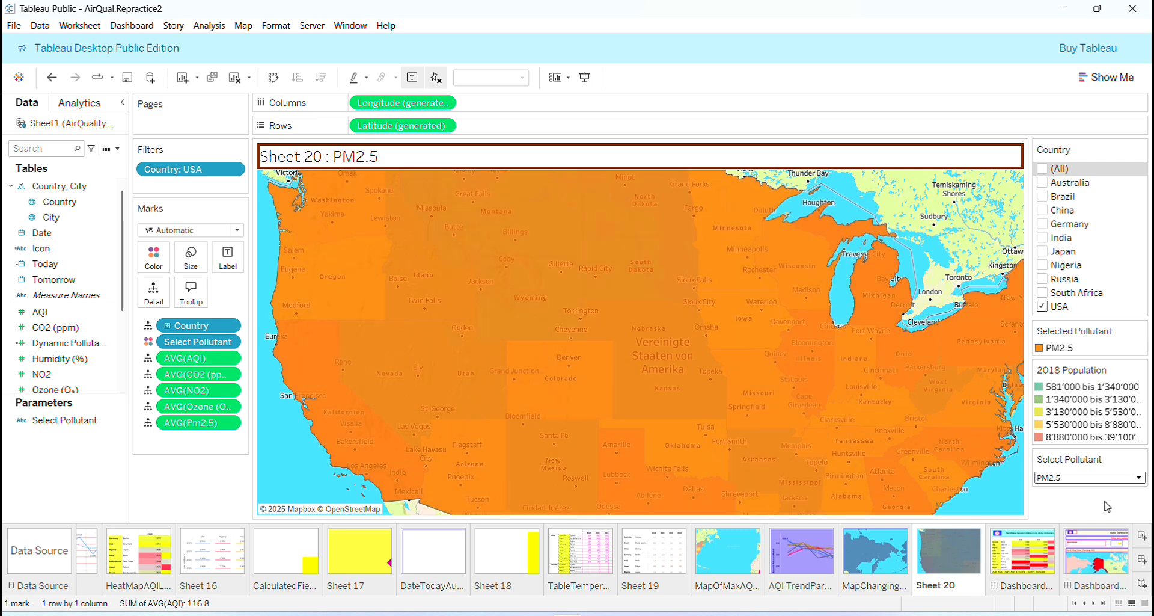